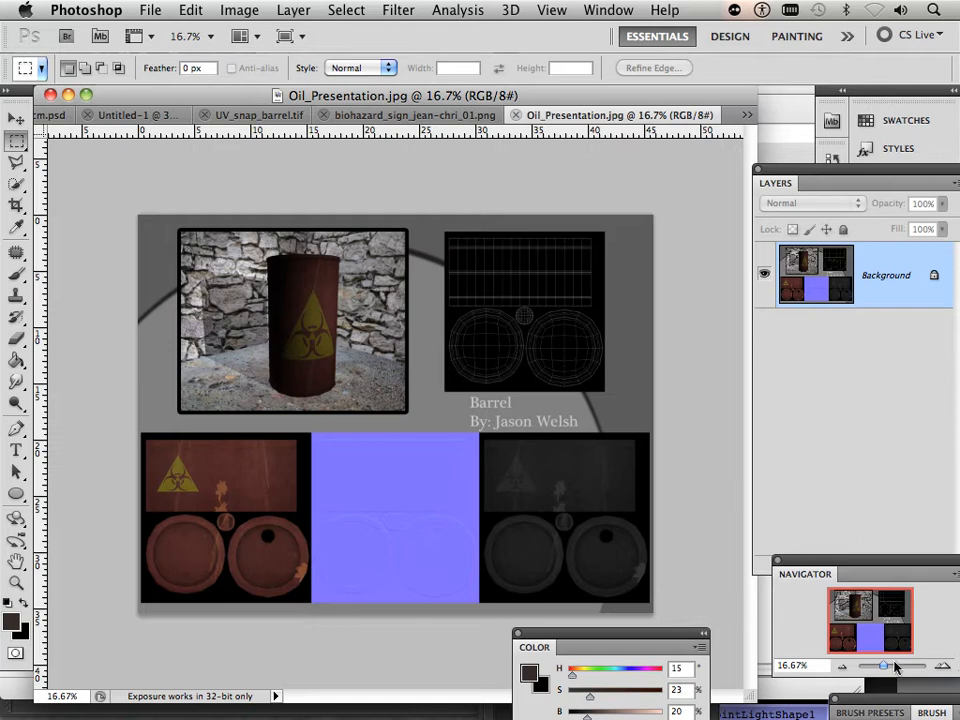
Step: Check the pixel dimensions and resolution of Oil_Presentation.jpg in the Image Size dialog, leaving the settings unchanged
{"action": "left_click_drag", "start_coordinate": [883, 664], "coordinate": [888, 665]}
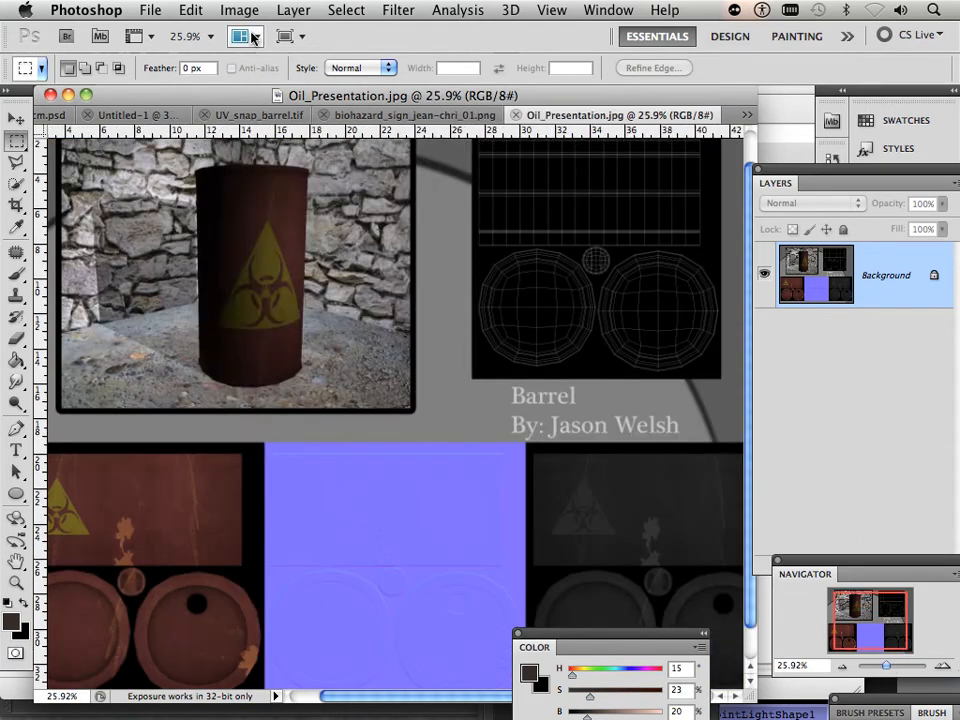
{"action": "left_click", "coordinate": [239, 10]}
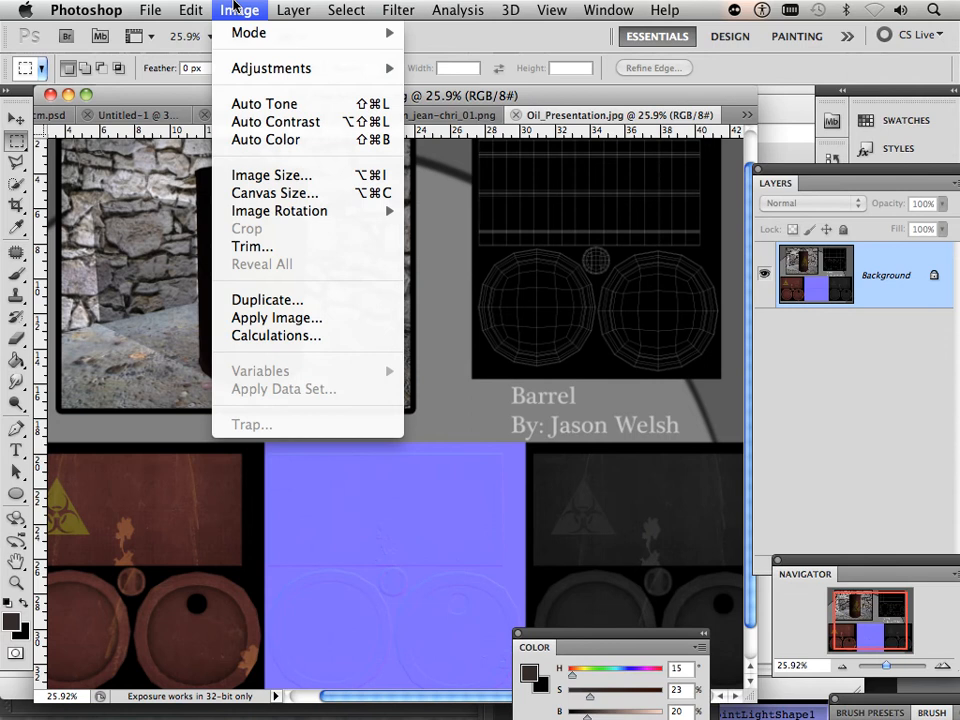
{"action": "left_click", "coordinate": [268, 175]}
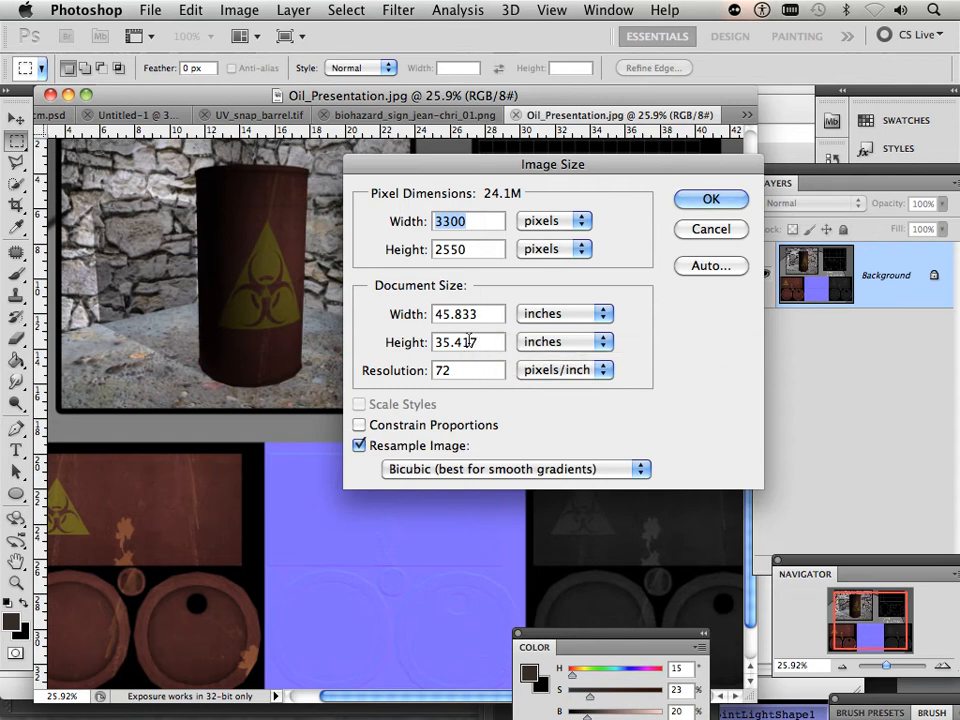
{"action": "left_click_drag", "start_coordinate": [456, 371], "coordinate": [424, 371]}
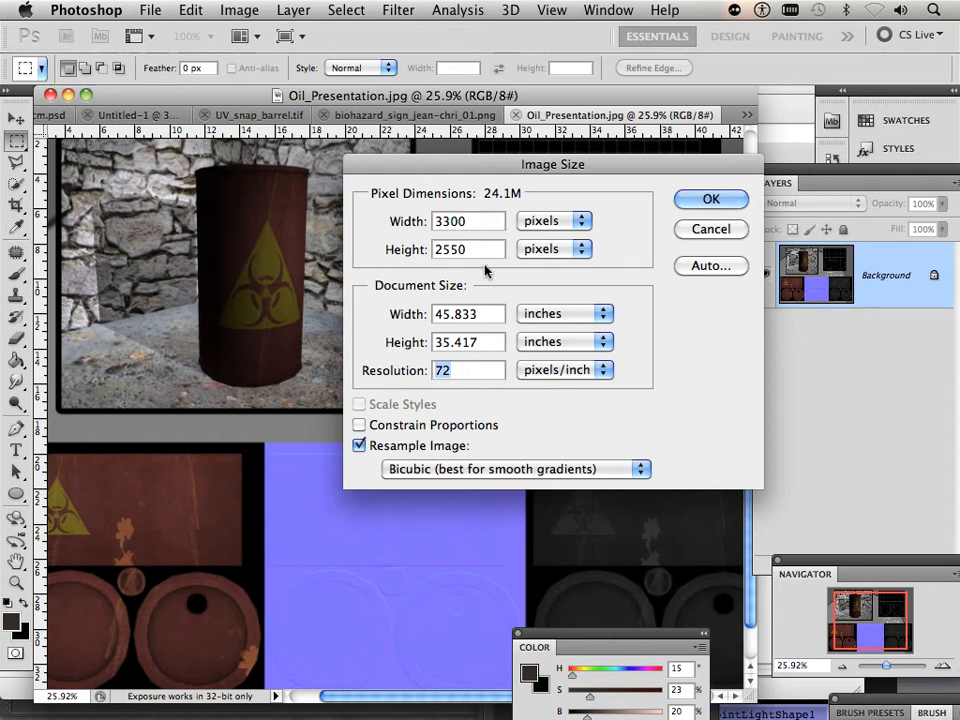
{"action": "left_click", "coordinate": [687, 235]}
{"action": "left_click_drag", "start_coordinate": [894, 667], "coordinate": [884, 670]}
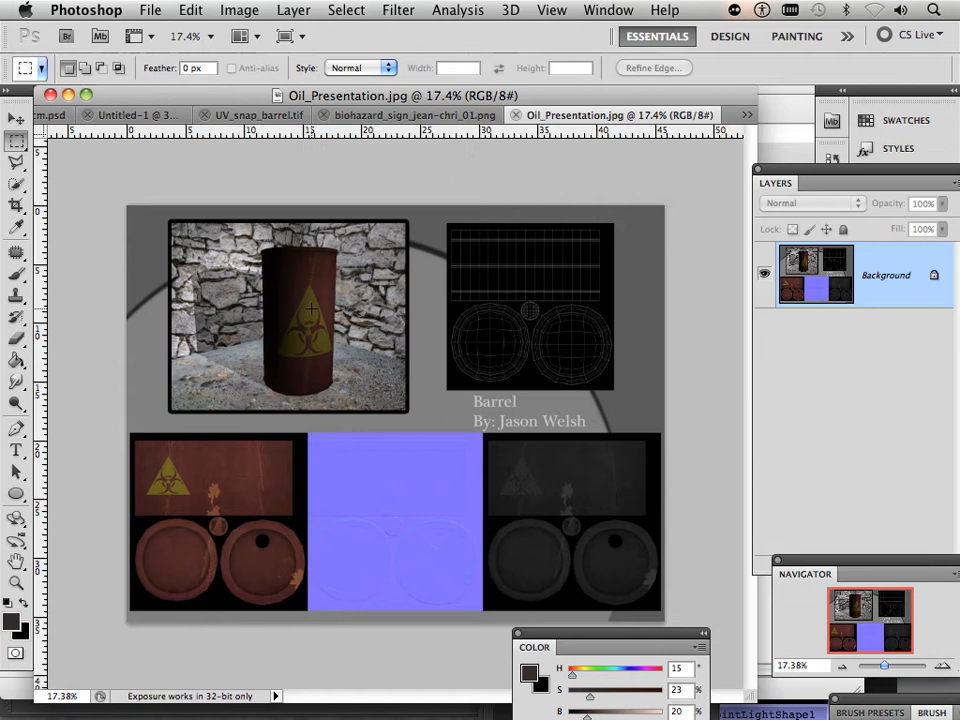
Step: Switch to Maya and create a polygon cube, scaled up to enclose the barrel and raised along Y to form a room
{"action": "mouse_move", "coordinate": [422, 717]}
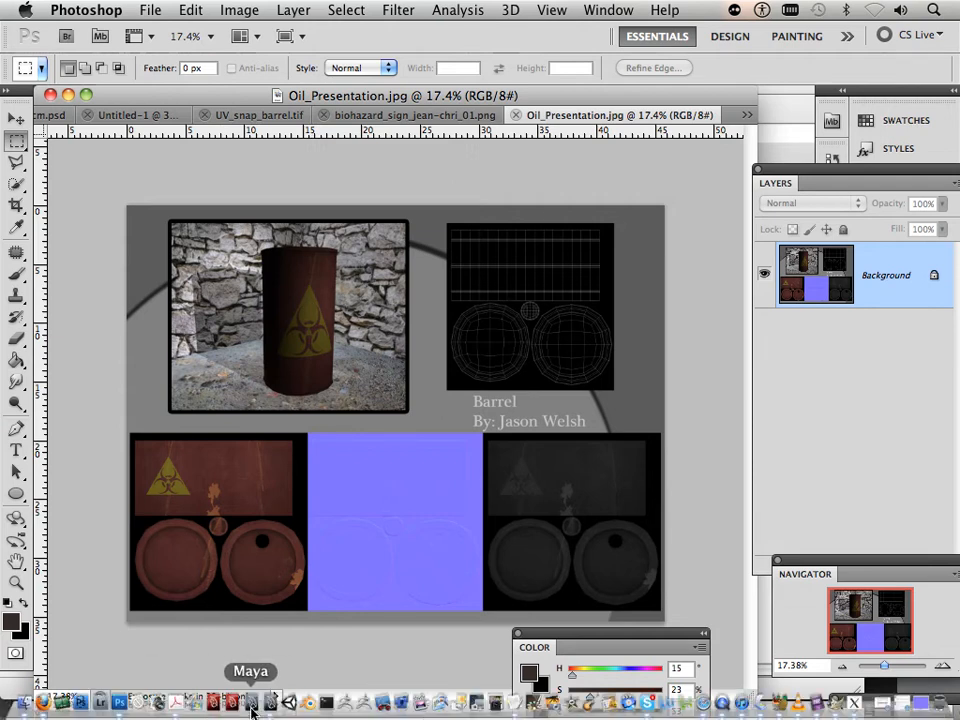
{"action": "left_click", "coordinate": [233, 705]}
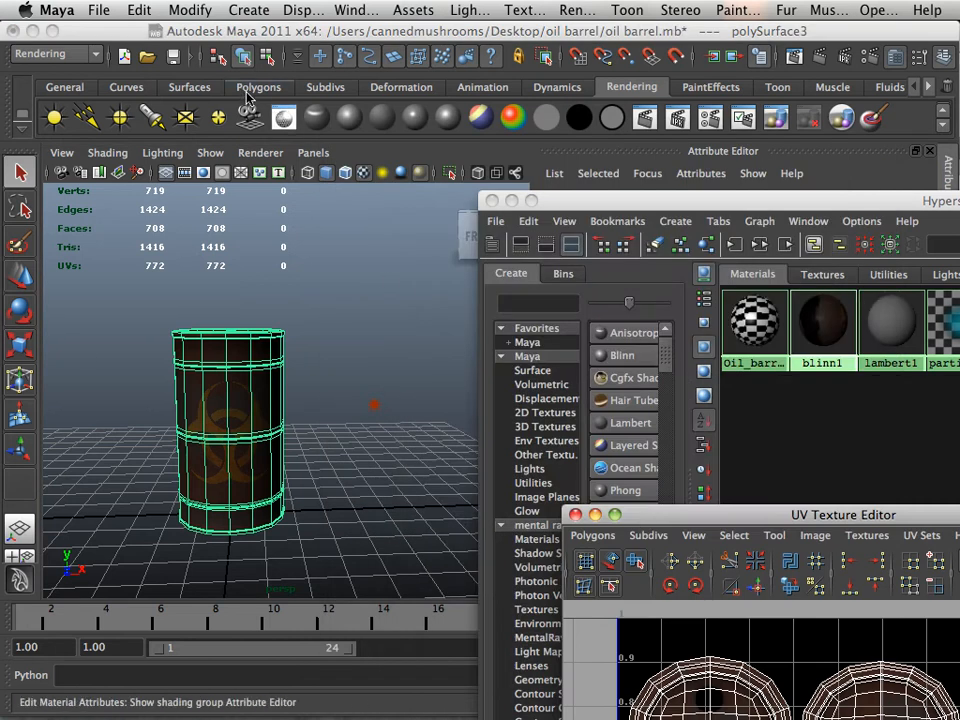
{"action": "left_click", "coordinate": [252, 90]}
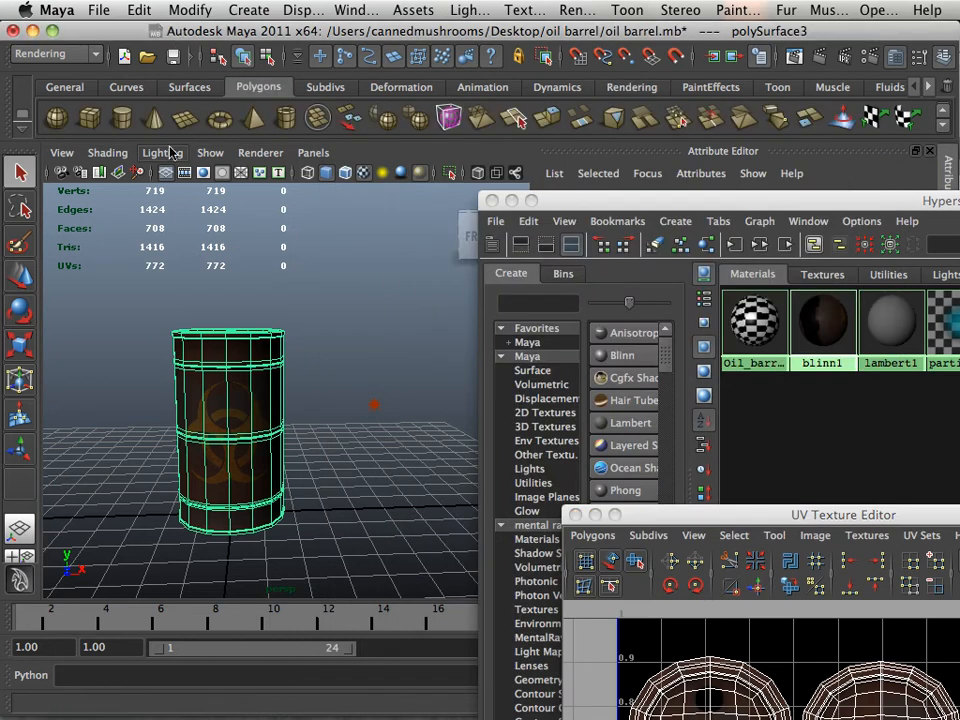
{"action": "left_click", "coordinate": [89, 117]}
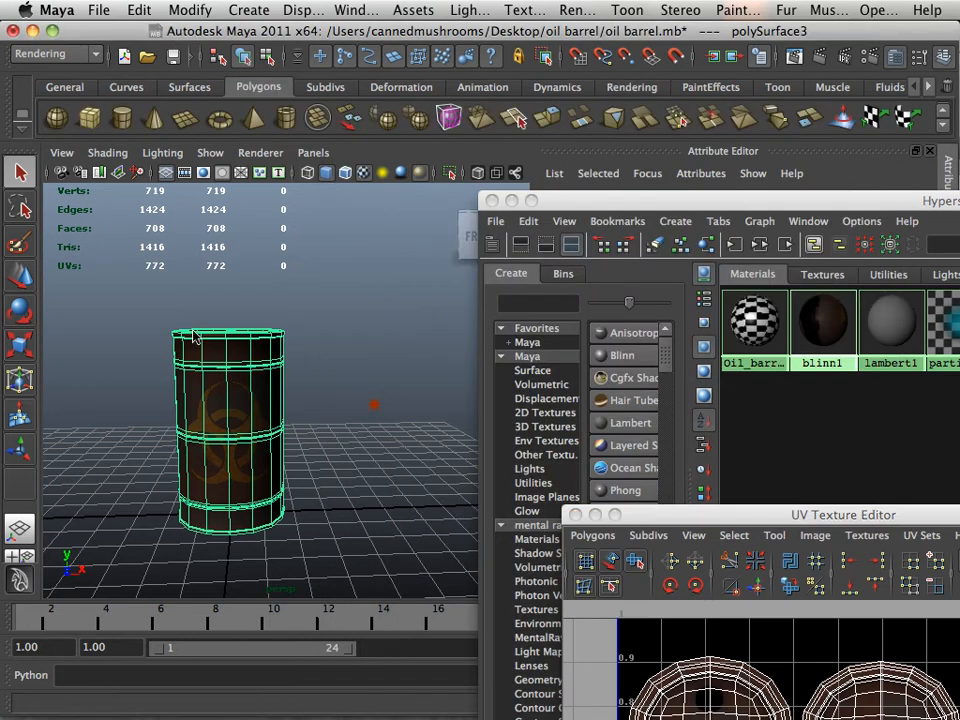
{"action": "left_click", "coordinate": [17, 350]}
{"action": "left_click_drag", "start_coordinate": [238, 515], "coordinate": [540, 549]}
{"action": "key", "text": "w"}
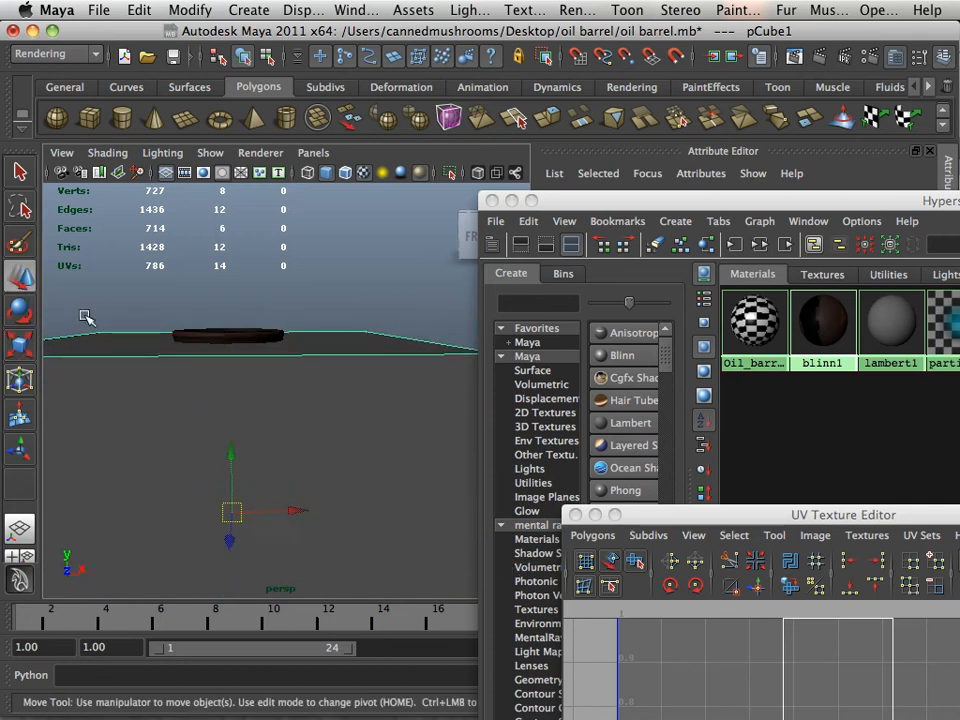
{"action": "left_click_drag", "start_coordinate": [233, 452], "coordinate": [207, 292]}
Step: Delete the cube's front, left and top faces so that only the back wall, right wall and floor remain
{"action": "mouse_move", "coordinate": [300, 354]}
{"action": "right_mouse_down"}
{"action": "mouse_move", "coordinate": [302, 343]}
{"action": "mouse_move", "coordinate": [300, 384]}
{"action": "mouse_move", "coordinate": [298, 376]}
{"action": "right_mouse_up"}
{"action": "scroll", "coordinate": [298, 376], "scroll_direction": "down", "scroll_amount": 5}
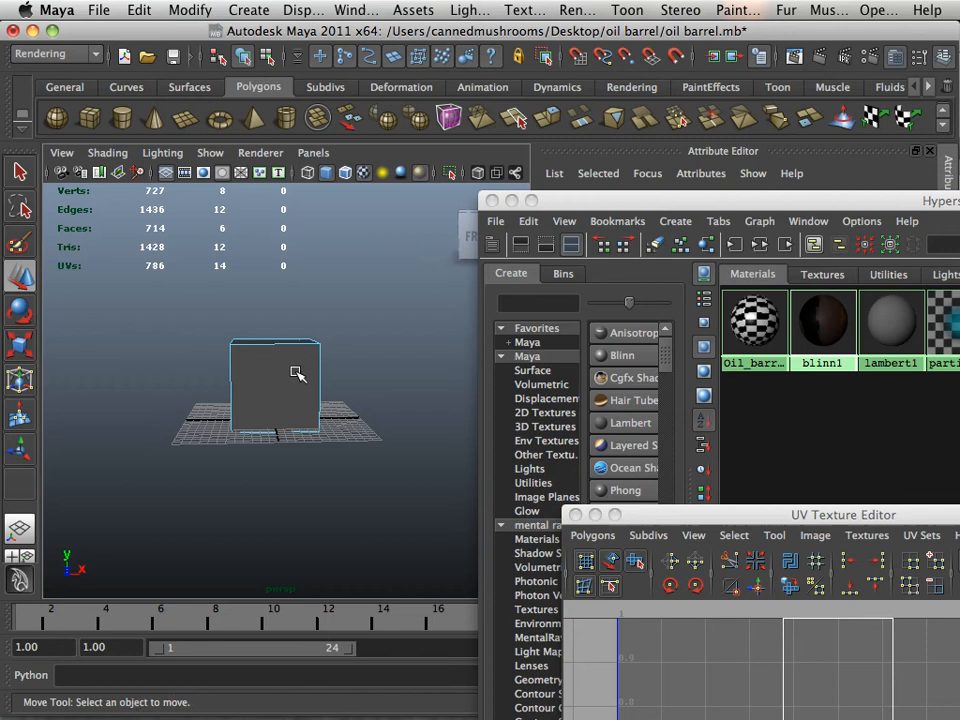
{"action": "left_click", "coordinate": [297, 373]}
{"action": "key", "text": "Delete"}
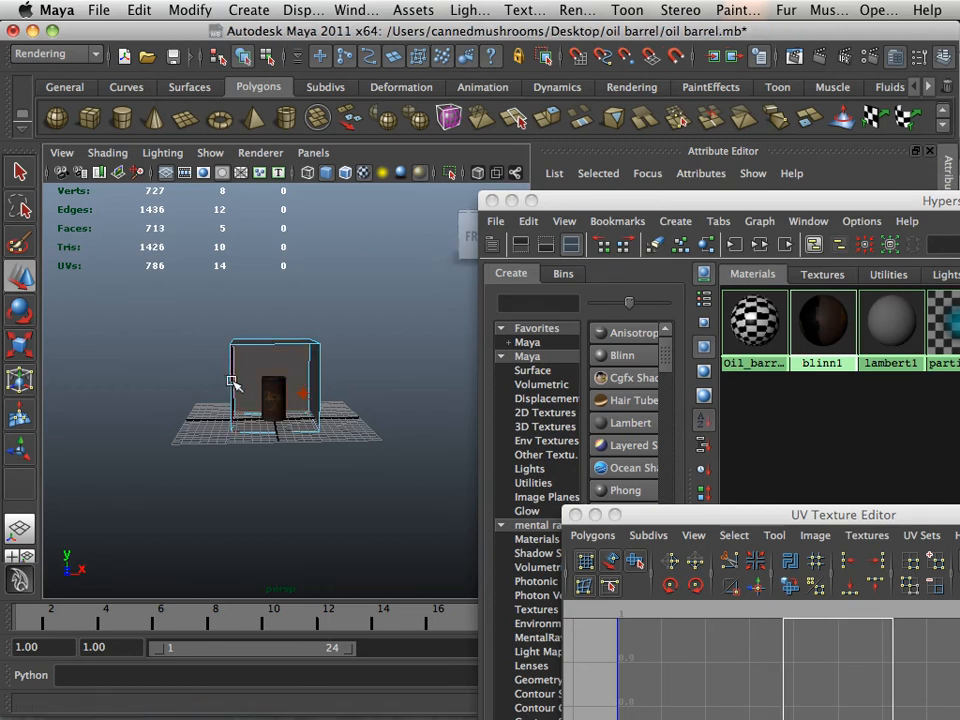
{"action": "scroll", "coordinate": [235, 385], "scroll_direction": "up", "scroll_amount": 5}
{"action": "left_click", "coordinate": [137, 390]}
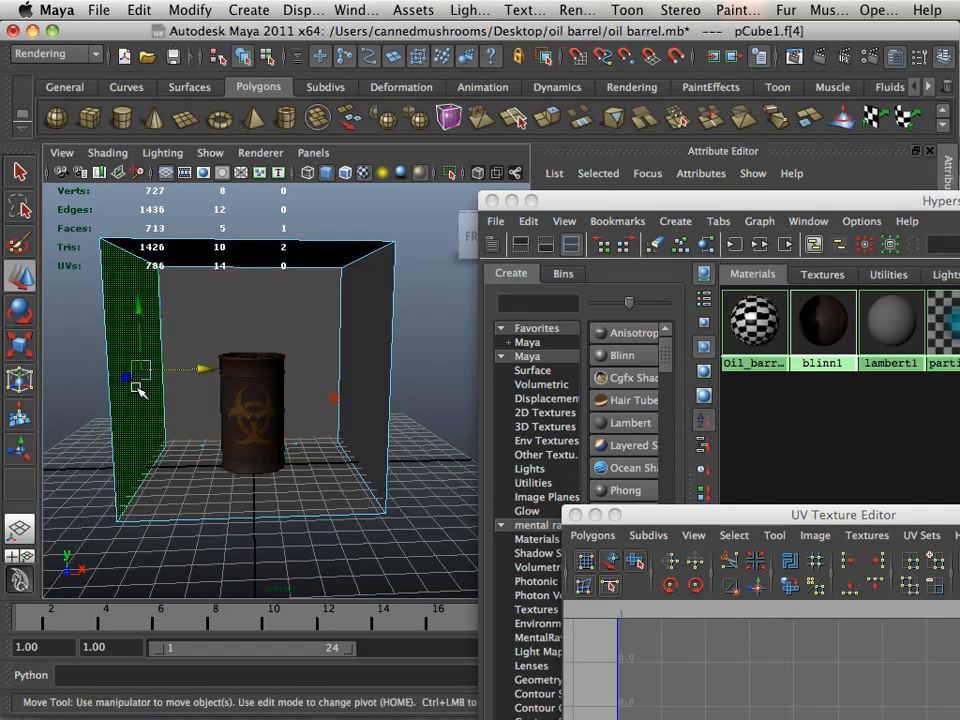
{"action": "key", "text": "Delete"}
{"action": "left_click", "coordinate": [228, 265]}
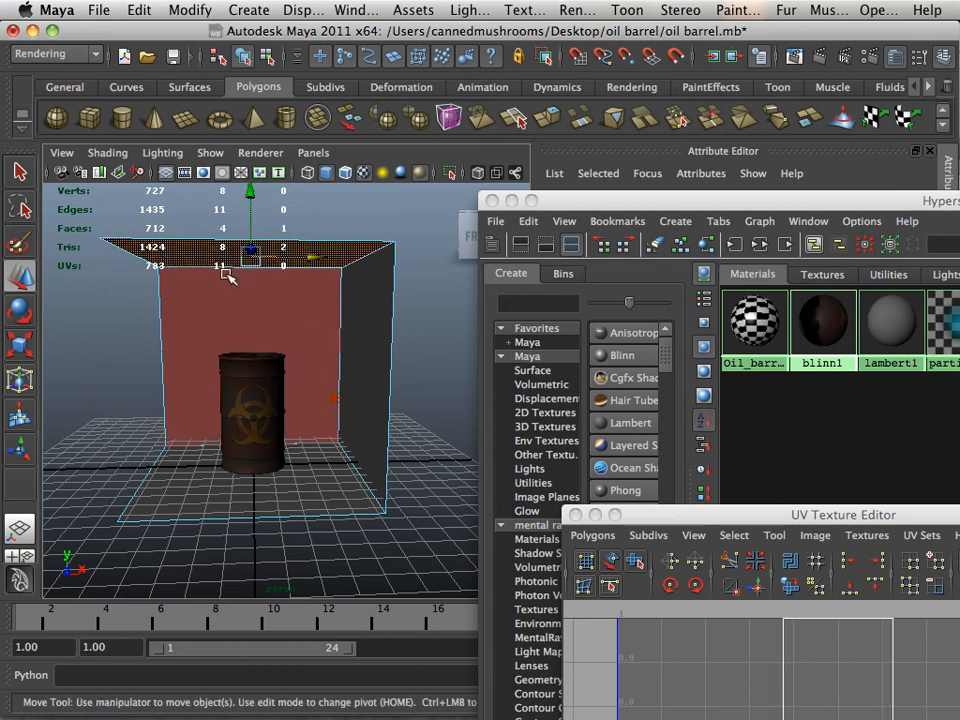
{"action": "key", "text": "Delete"}
Step: Set the perspective view to the High Quality renderer and turn off the Poly Count heads-up display
{"action": "left_click_drag", "start_coordinate": [192, 417], "coordinate": [231, 416], "text": "alt"}
{"action": "right_click_drag", "start_coordinate": [231, 416], "coordinate": [371, 454], "text": "alt"}
{"action": "middle_click_drag", "start_coordinate": [356, 454], "coordinate": [369, 414], "text": "alt"}
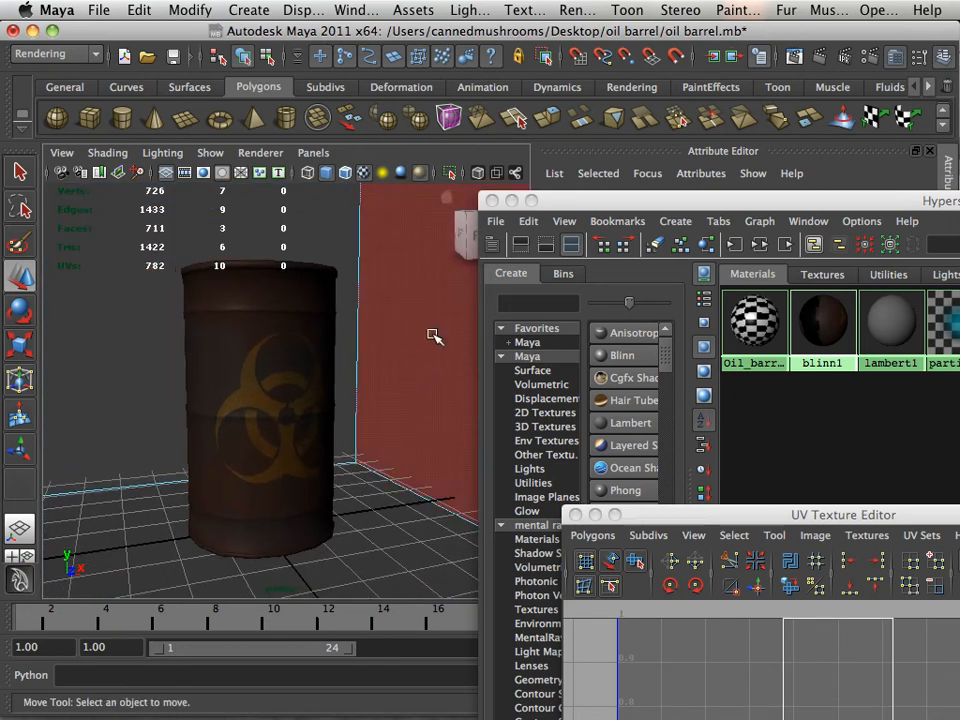
{"action": "left_click", "coordinate": [260, 153]}
{"action": "left_click", "coordinate": [266, 188]}
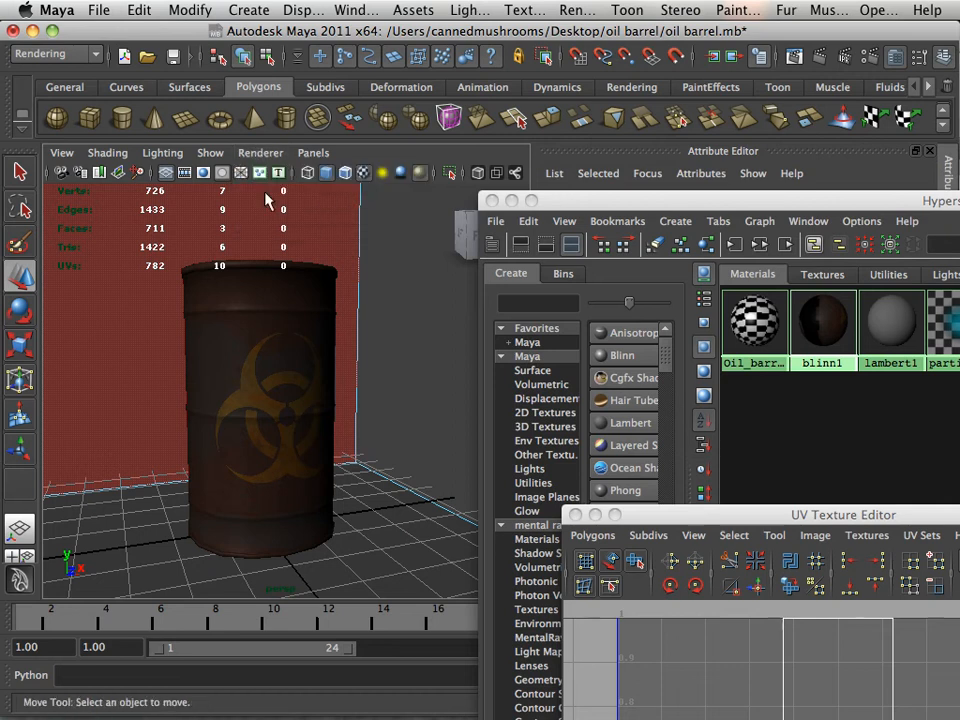
{"action": "left_click", "coordinate": [304, 12]}
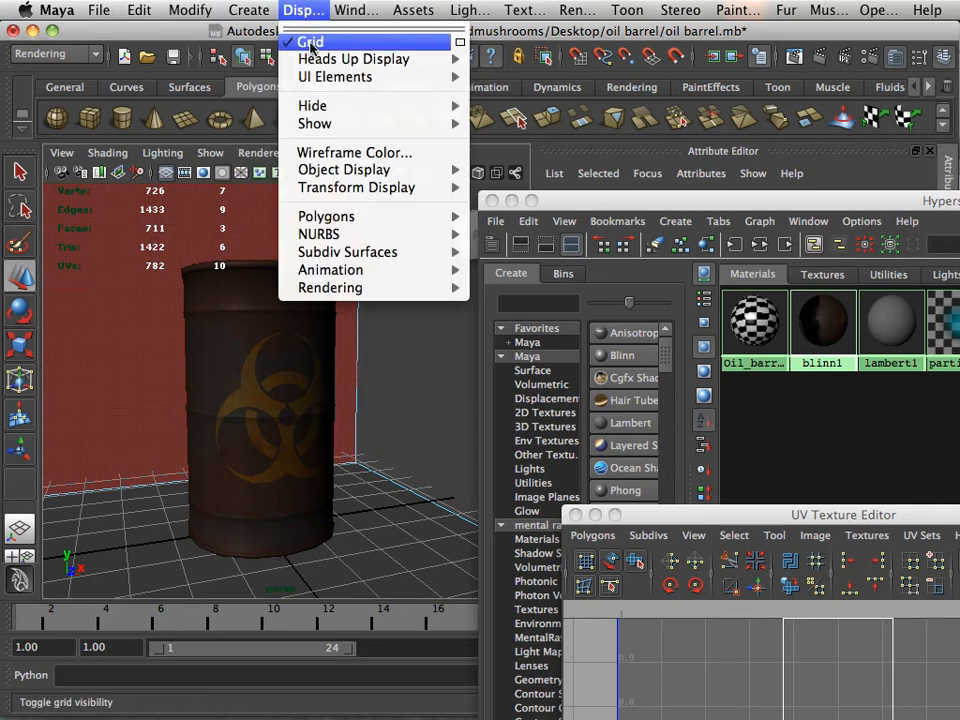
{"action": "mouse_move", "coordinate": [320, 63]}
{"action": "left_click", "coordinate": [505, 102]}
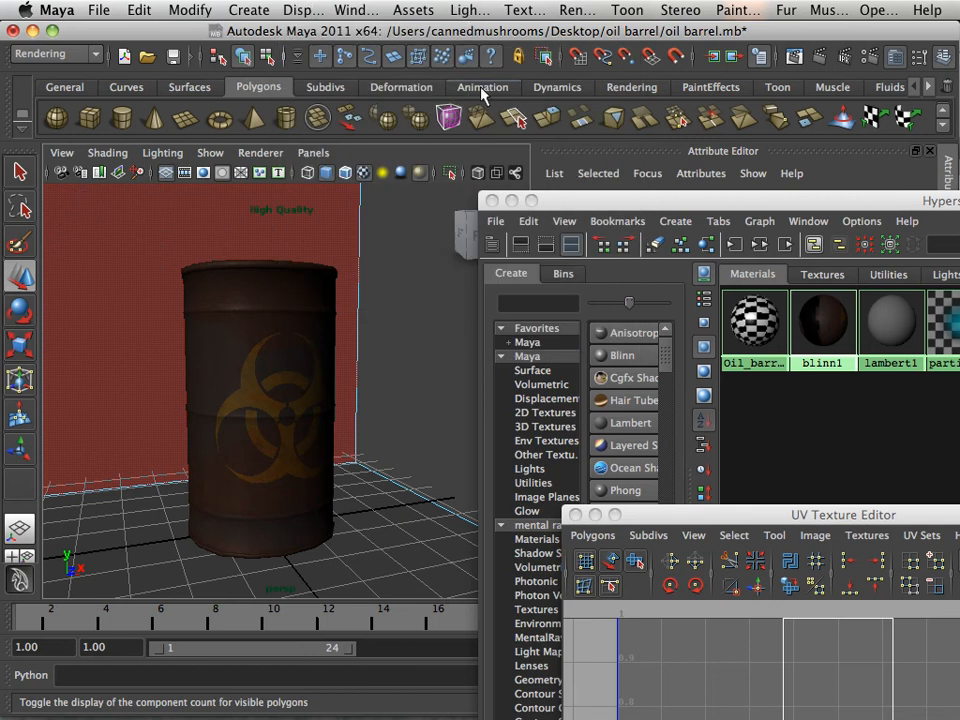
Step: Move the Hypershade window clear of the perspective view and select the room's right wall face
{"action": "middle_click_drag", "start_coordinate": [292, 240], "coordinate": [285, 245], "text": "alt"}
{"action": "left_click_drag", "start_coordinate": [285, 245], "coordinate": [281, 248], "text": "alt"}
{"action": "middle_click_drag", "start_coordinate": [281, 248], "coordinate": [274, 250], "text": "alt"}
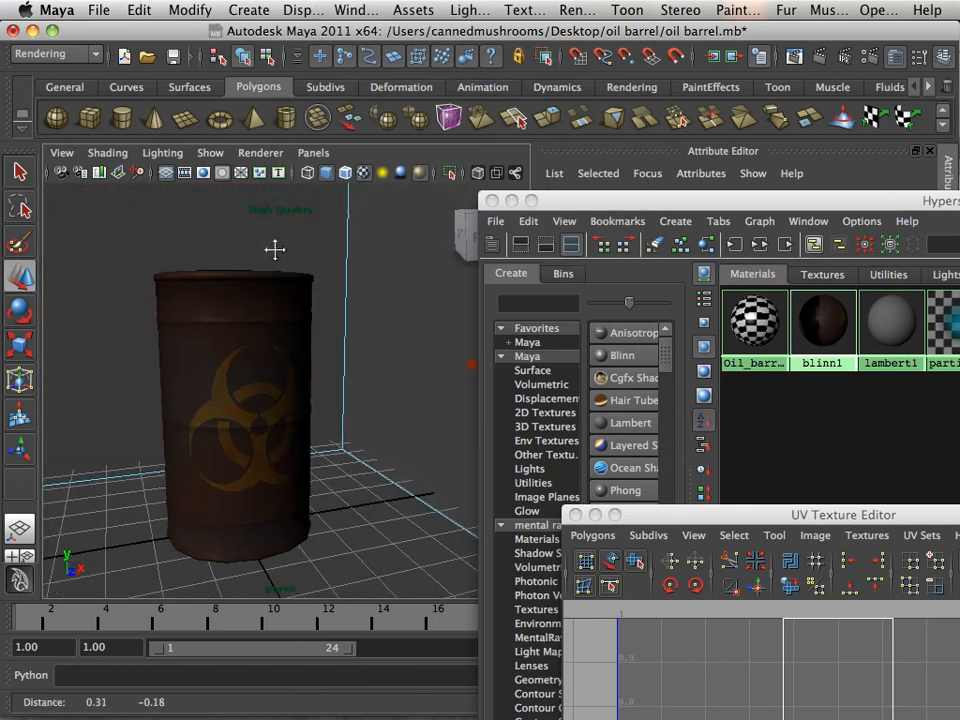
{"action": "right_click_drag", "start_coordinate": [276, 249], "coordinate": [278, 251], "text": "alt"}
{"action": "middle_click_drag", "start_coordinate": [278, 251], "coordinate": [277, 244], "text": "alt"}
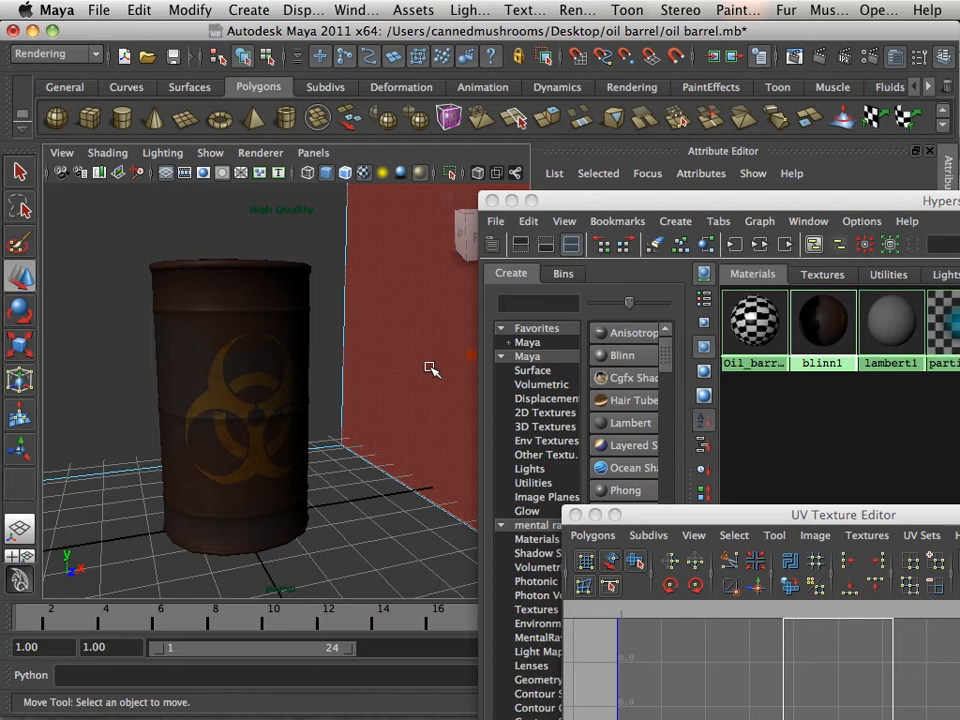
{"action": "left_click_drag", "start_coordinate": [589, 206], "coordinate": [829, 270]}
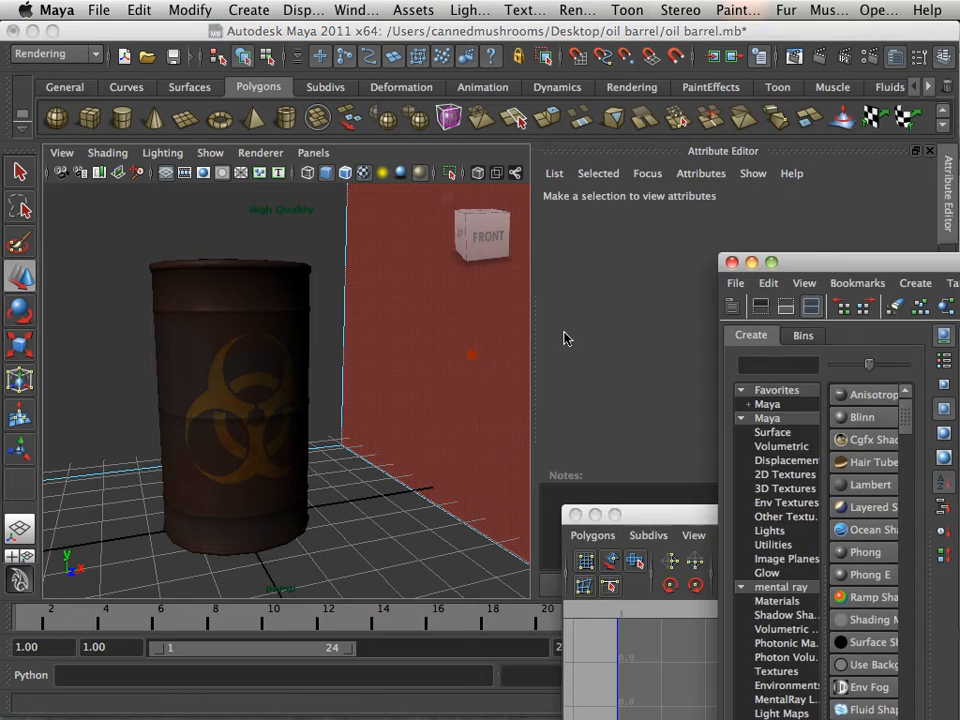
{"action": "key", "text": "w"}
{"action": "left_click", "coordinate": [478, 354]}
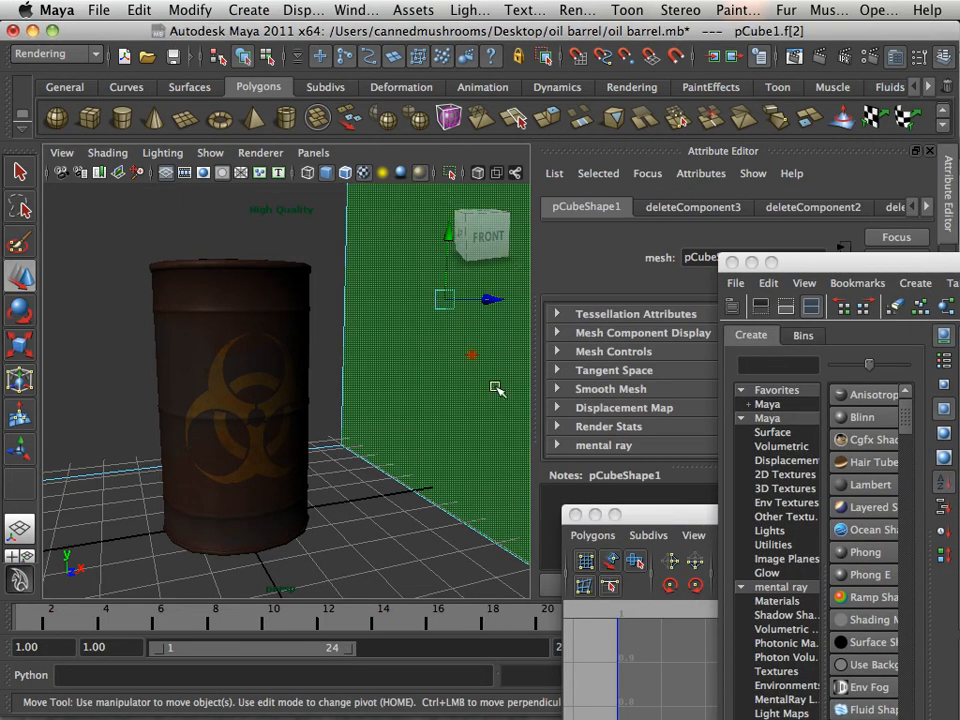
Step: Frame the barrel's biohazard side close up against the wall corner and close the Attribute Editor to widen the view
{"action": "right_click_drag", "start_coordinate": [481, 386], "coordinate": [450, 381], "text": "alt"}
{"action": "left_click_drag", "start_coordinate": [450, 381], "coordinate": [298, 398], "text": "alt"}
{"action": "right_click_drag", "start_coordinate": [298, 398], "coordinate": [380, 429], "text": "alt"}
{"action": "middle_click_drag", "start_coordinate": [262, 432], "coordinate": [290, 400], "text": "alt"}
{"action": "left_click_drag", "start_coordinate": [290, 400], "coordinate": [294, 388], "text": "alt"}
{"action": "right_click_drag", "start_coordinate": [294, 388], "coordinate": [330, 404], "text": "alt"}
{"action": "left_click_drag", "start_coordinate": [330, 404], "coordinate": [332, 424], "text": "alt"}
{"action": "right_click_drag", "start_coordinate": [332, 424], "coordinate": [317, 420], "text": "alt"}
{"action": "middle_click_drag", "start_coordinate": [317, 420], "coordinate": [279, 426], "text": "alt"}
{"action": "left_click_drag", "start_coordinate": [279, 426], "coordinate": [298, 425], "text": "alt"}
{"action": "middle_click_drag", "start_coordinate": [298, 425], "coordinate": [304, 427], "text": "alt"}
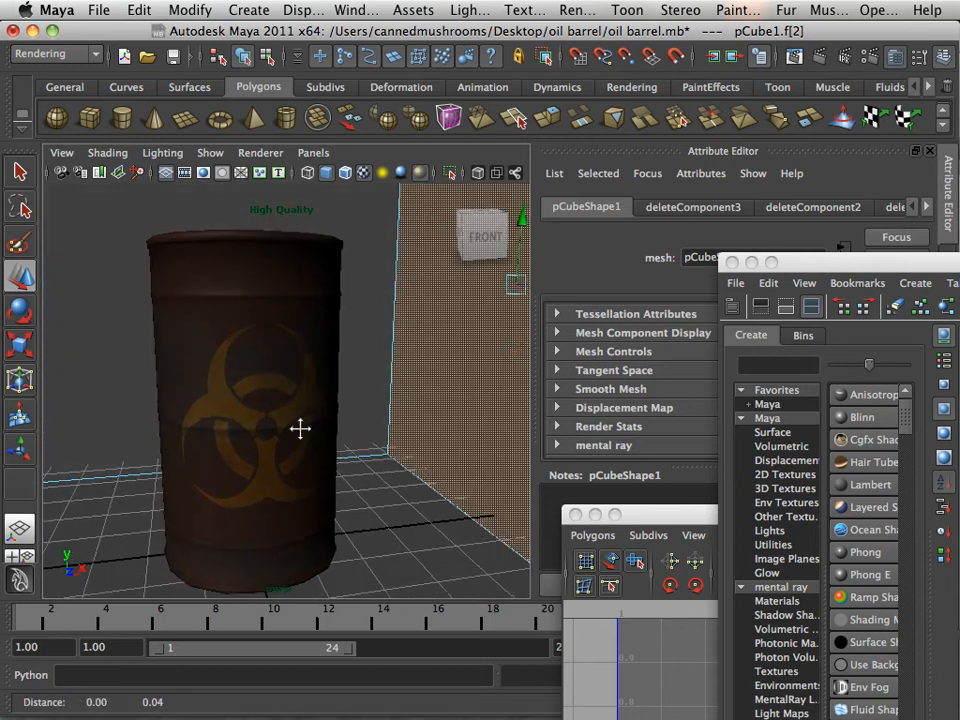
{"action": "left_click_drag", "start_coordinate": [304, 427], "coordinate": [340, 418], "text": "alt"}
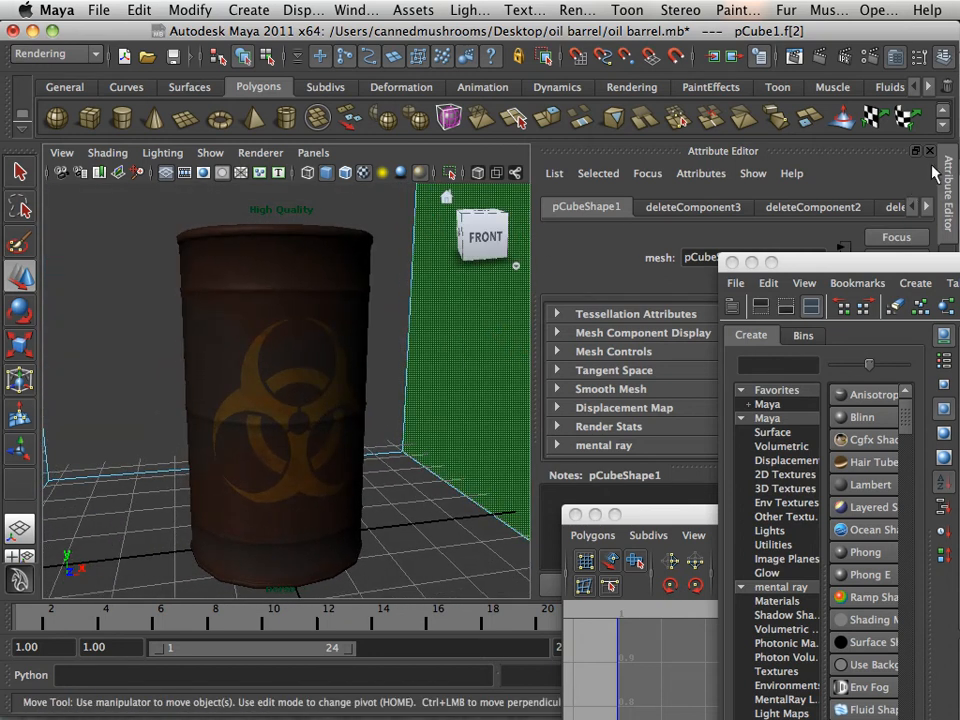
{"action": "left_click", "coordinate": [930, 151]}
Step: Compose the whole barrel in front of the two walls and take a region screenshot around it
{"action": "right_click_drag", "start_coordinate": [388, 302], "coordinate": [298, 302], "text": "alt"}
{"action": "middle_click_drag", "start_coordinate": [298, 303], "coordinate": [257, 302], "text": "alt"}
{"action": "left_click_drag", "start_coordinate": [257, 302], "coordinate": [276, 304], "text": "alt"}
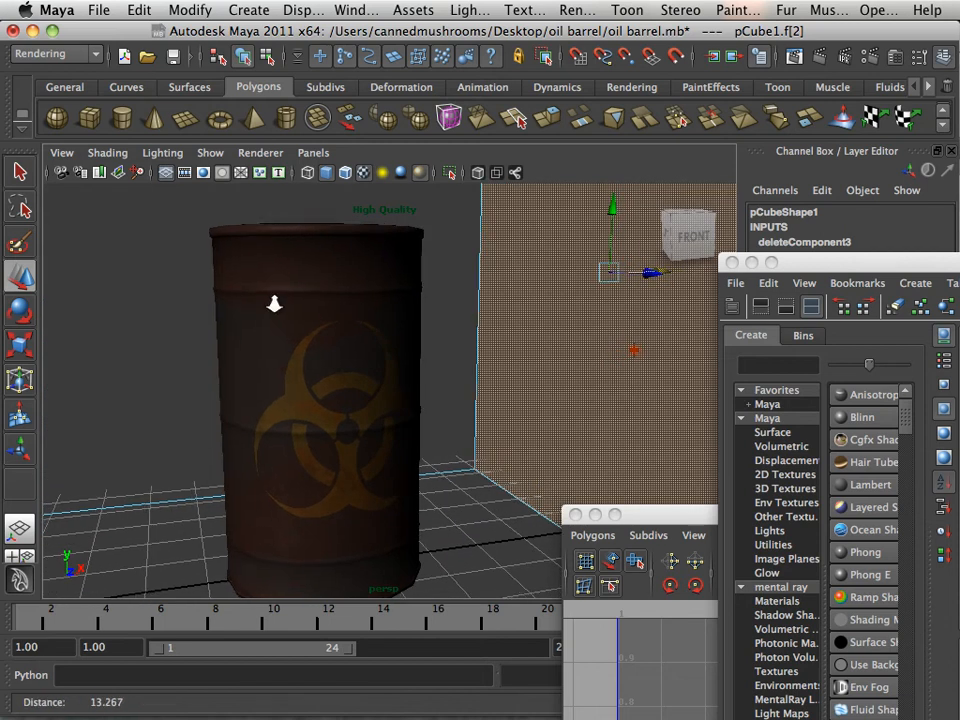
{"action": "right_click_drag", "start_coordinate": [276, 304], "coordinate": [251, 298], "text": "alt"}
{"action": "middle_click_drag", "start_coordinate": [263, 300], "coordinate": [250, 300], "text": "alt"}
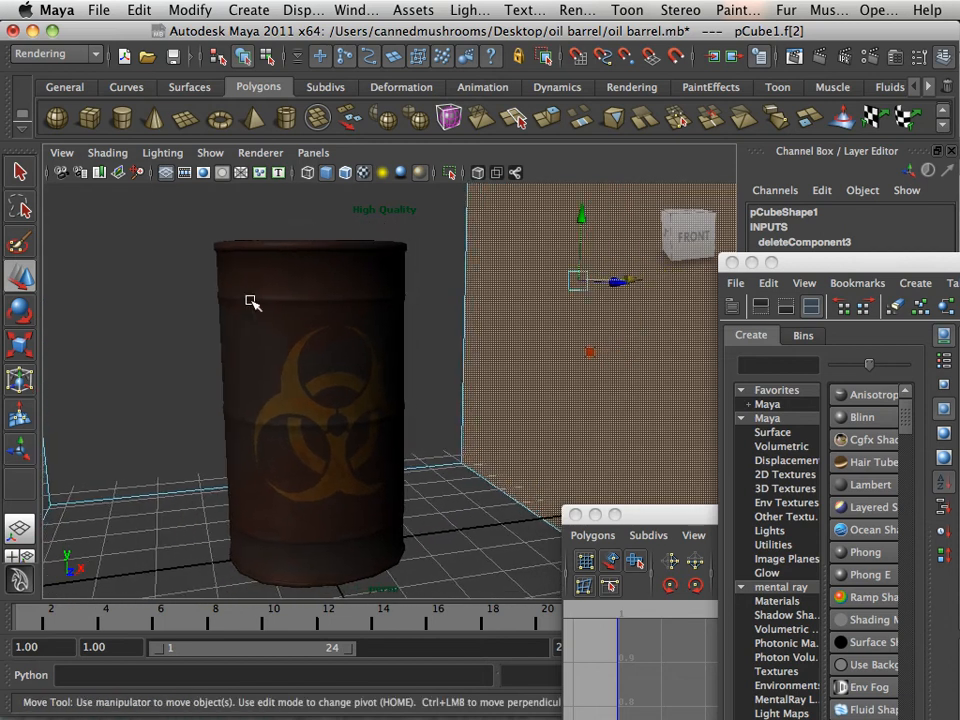
{"action": "left_click", "coordinate": [390, 412]}
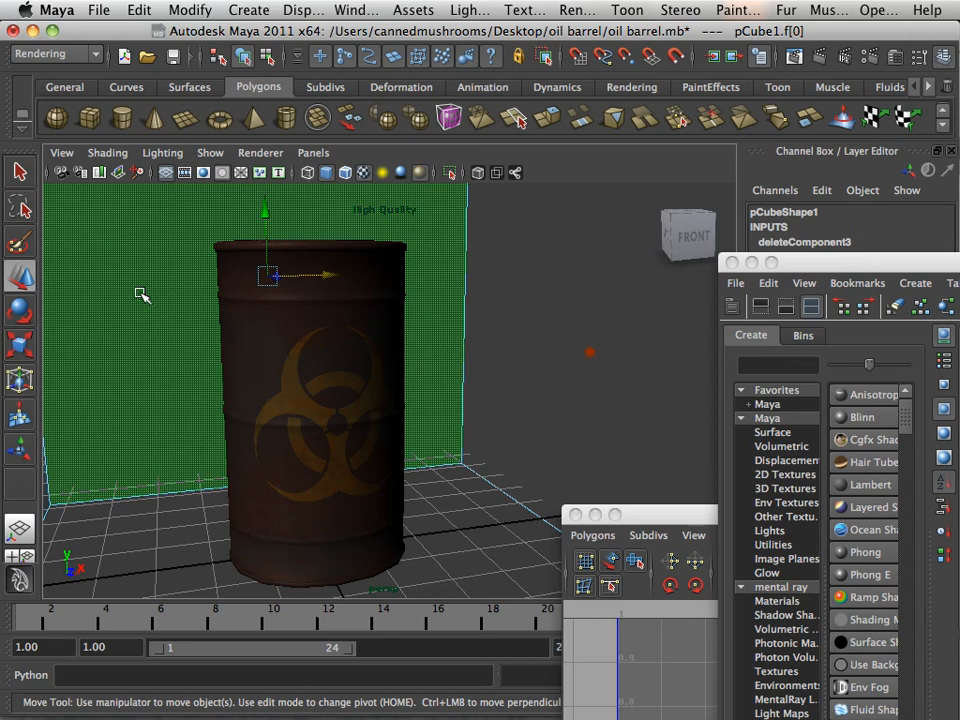
{"action": "left_click_drag", "start_coordinate": [141, 295], "coordinate": [272, 326], "text": "alt"}
{"action": "middle_click_drag", "start_coordinate": [272, 326], "coordinate": [285, 326], "text": "alt"}
{"action": "right_click_drag", "start_coordinate": [285, 326], "coordinate": [305, 330], "text": "alt"}
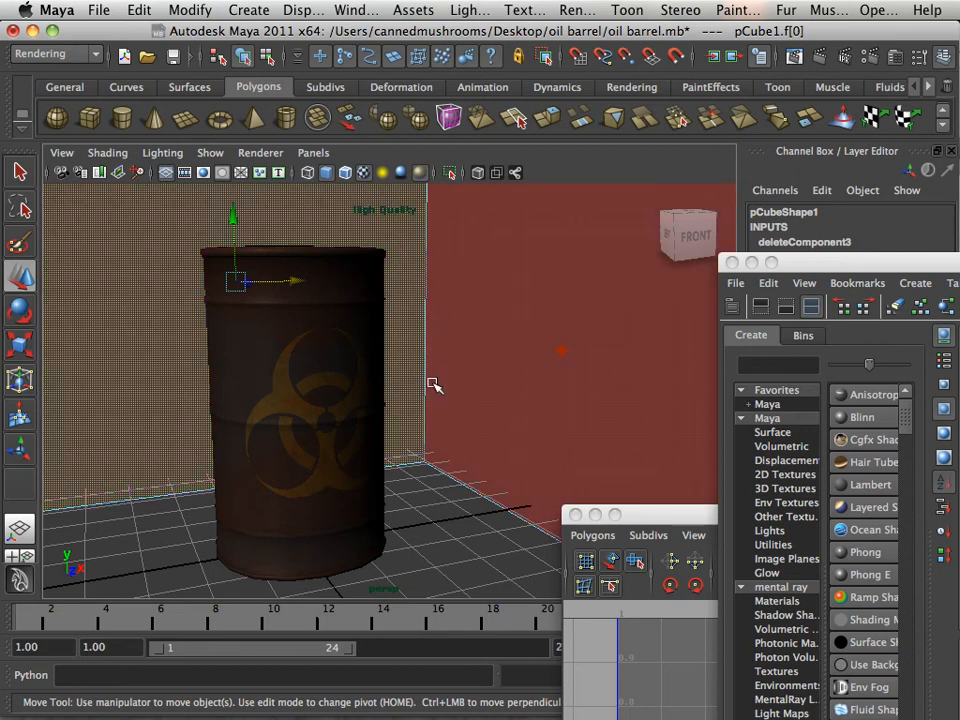
{"action": "scroll", "coordinate": [431, 378], "scroll_direction": "down", "scroll_amount": 5}
{"action": "scroll", "coordinate": [431, 377], "scroll_direction": "up", "scroll_amount": 7}
{"action": "scroll", "coordinate": [431, 375], "scroll_direction": "down", "scroll_amount": 2}
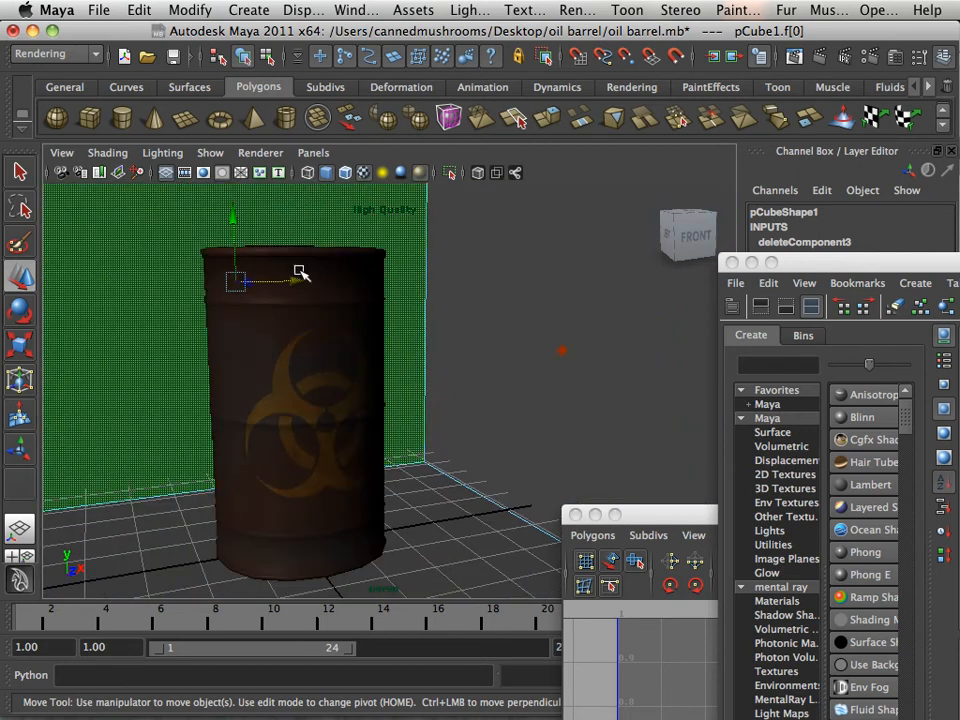
{"action": "left_click", "coordinate": [551, 270]}
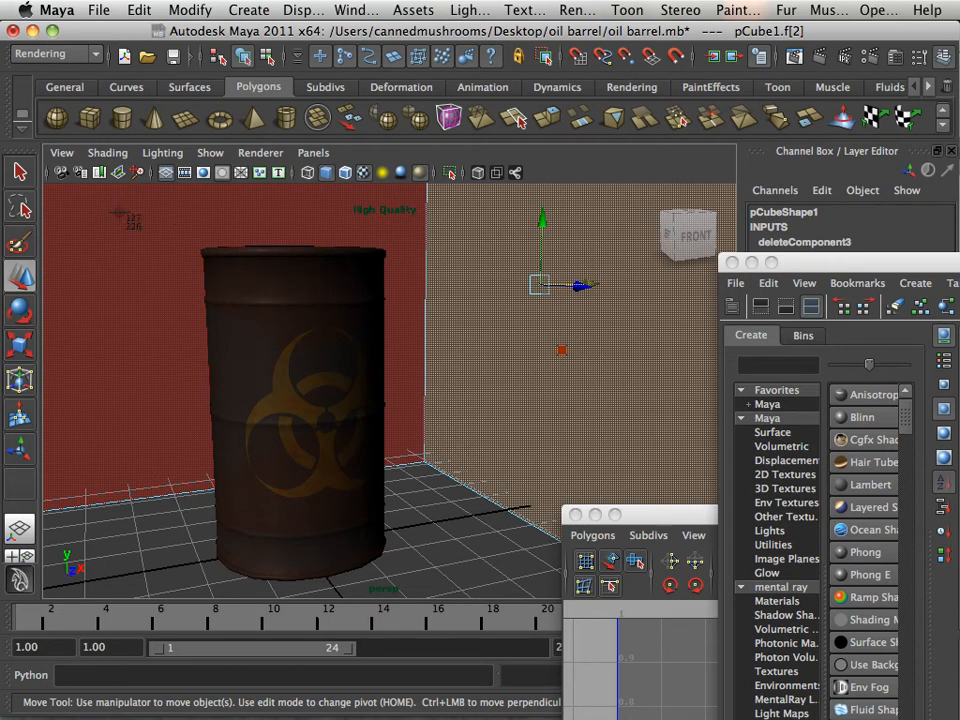
{"action": "left_click_drag", "start_coordinate": [145, 190], "coordinate": [477, 596]}
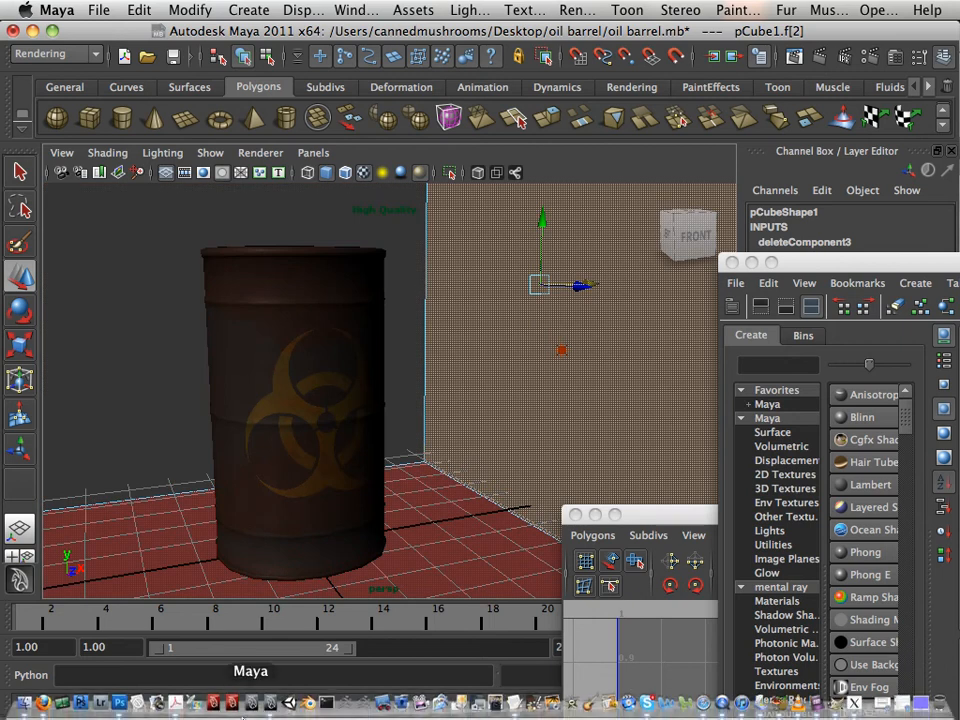
Step: Switch to Photoshop and create a U.S. Paper Letter document, 8.5 x 11 inches, 300 pixels/inch, RGB Color, white background
{"action": "left_click", "coordinate": [119, 704]}
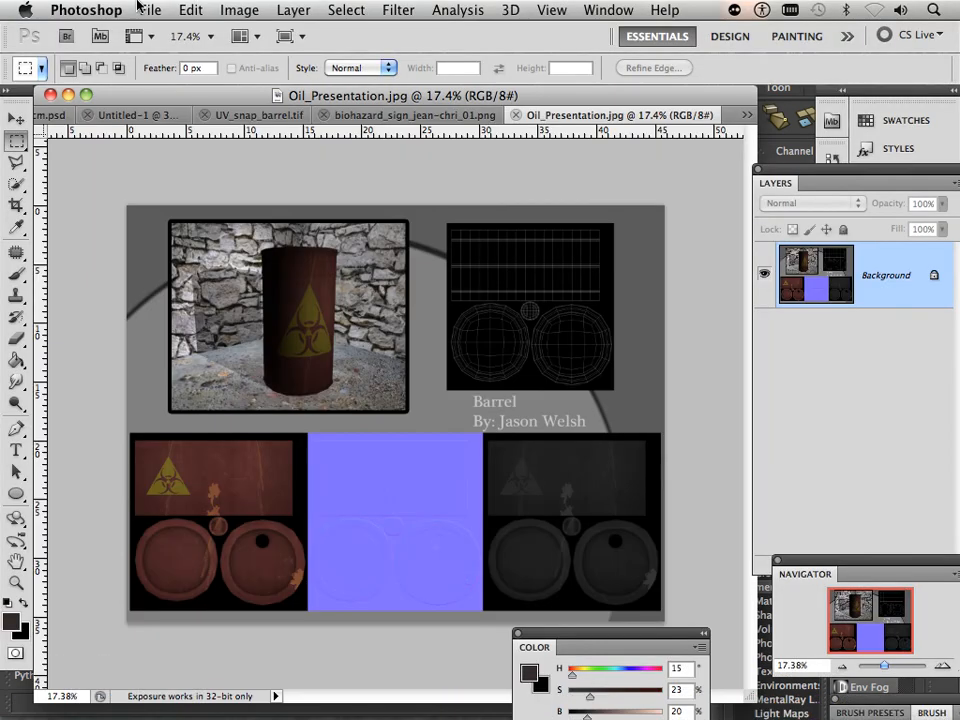
{"action": "left_click", "coordinate": [148, 10]}
{"action": "left_click", "coordinate": [161, 31]}
{"action": "left_click", "coordinate": [332, 303]}
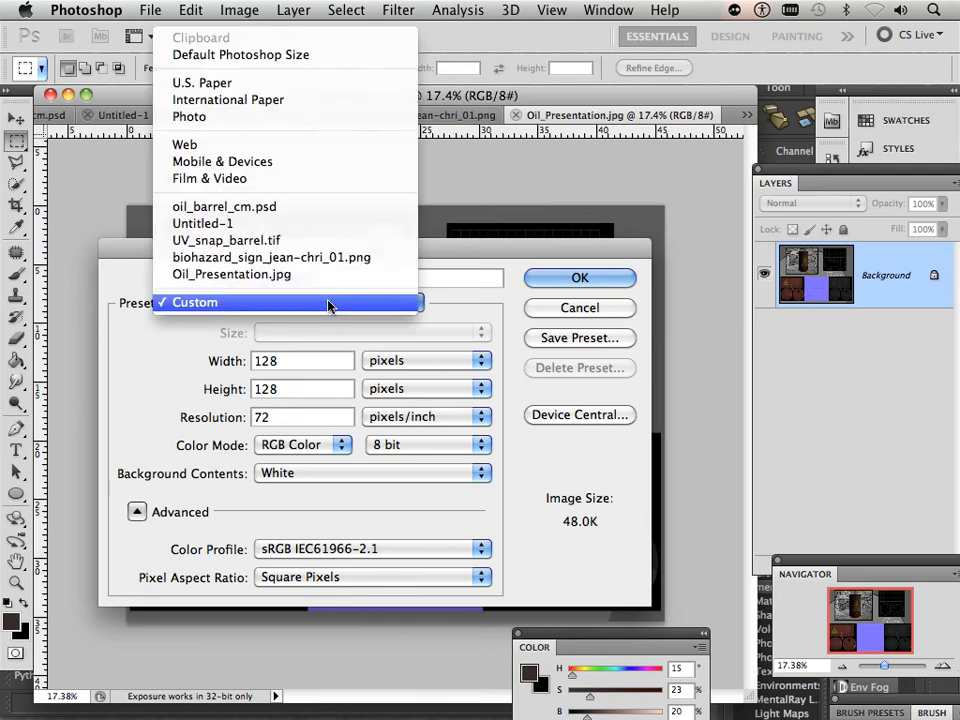
{"action": "left_click", "coordinate": [200, 88]}
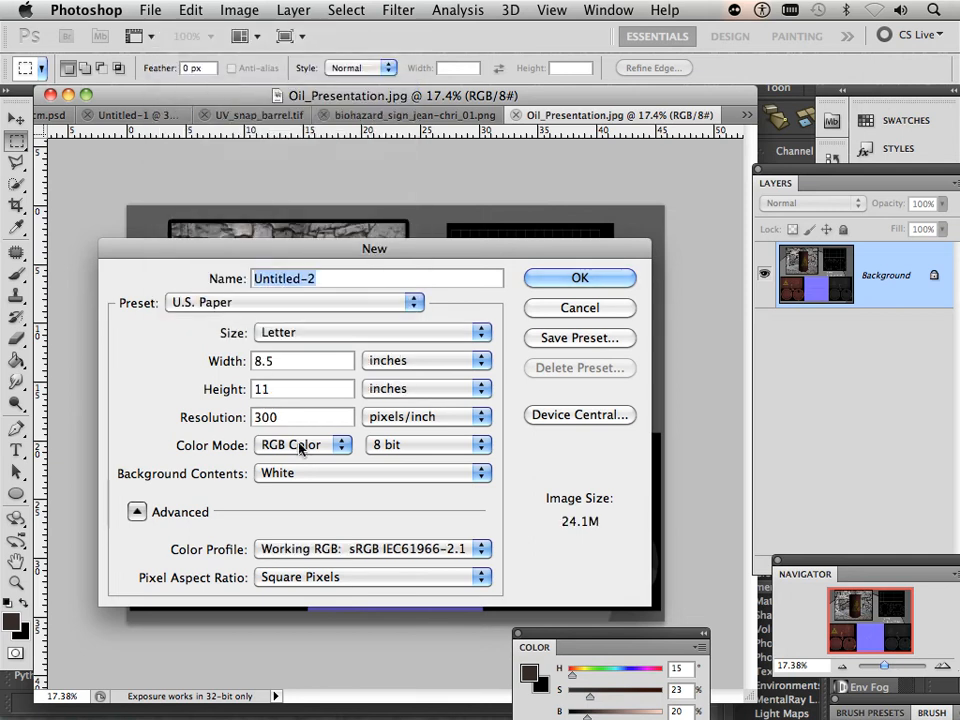
{"action": "left_click", "coordinate": [565, 283]}
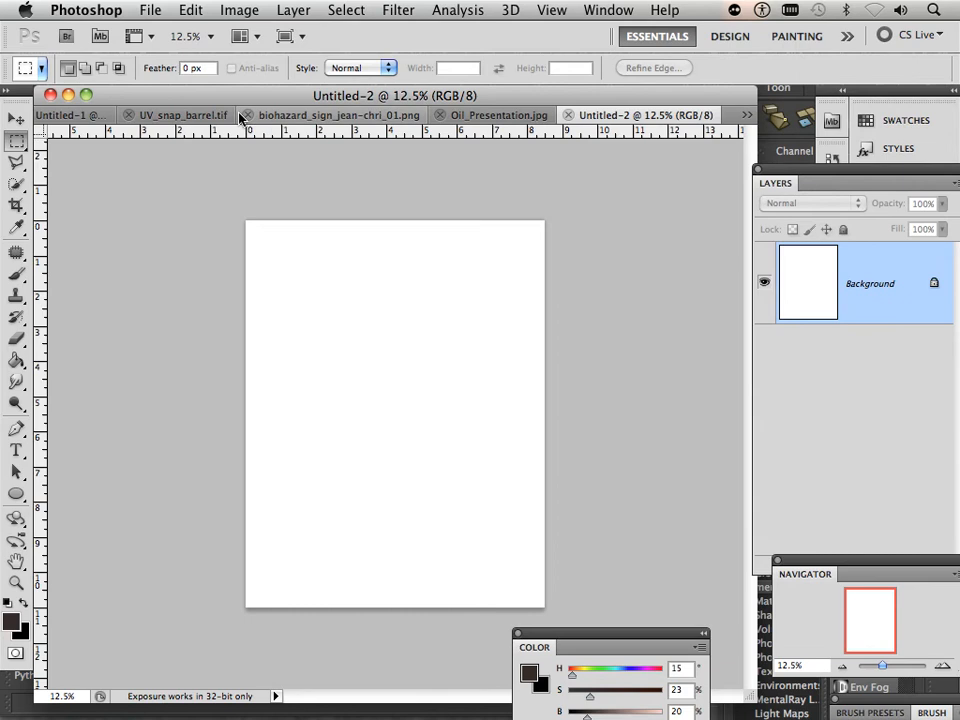
Step: Create a landscape document 11 inches wide and 8.5 inches high at 300 pixels/inch in RGB Color with a white background
{"action": "left_click", "coordinate": [148, 10]}
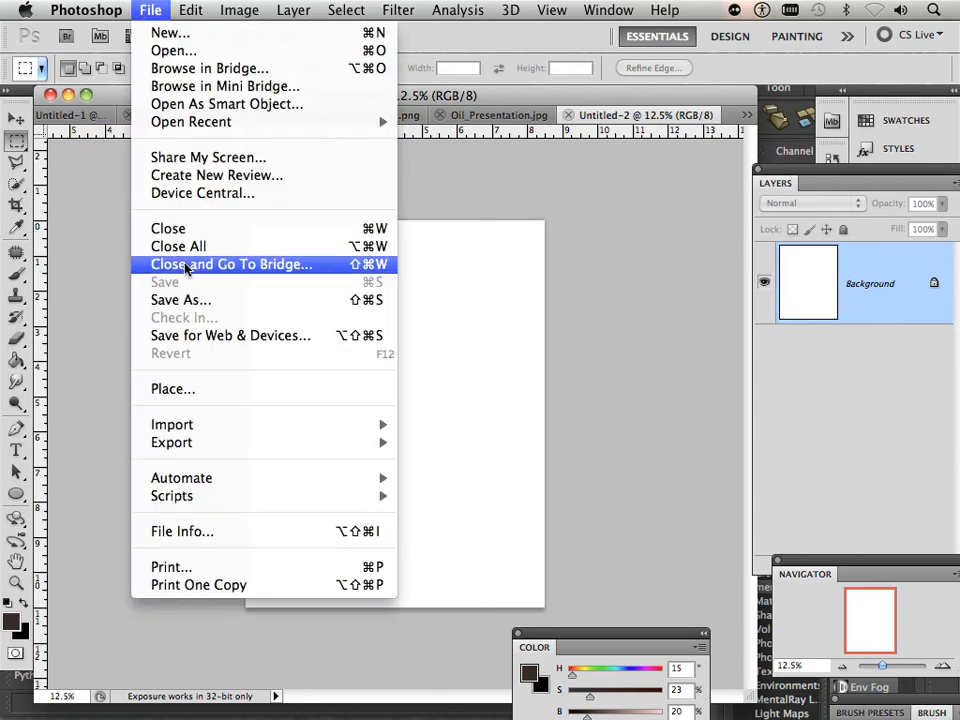
{"action": "left_click", "coordinate": [170, 32]}
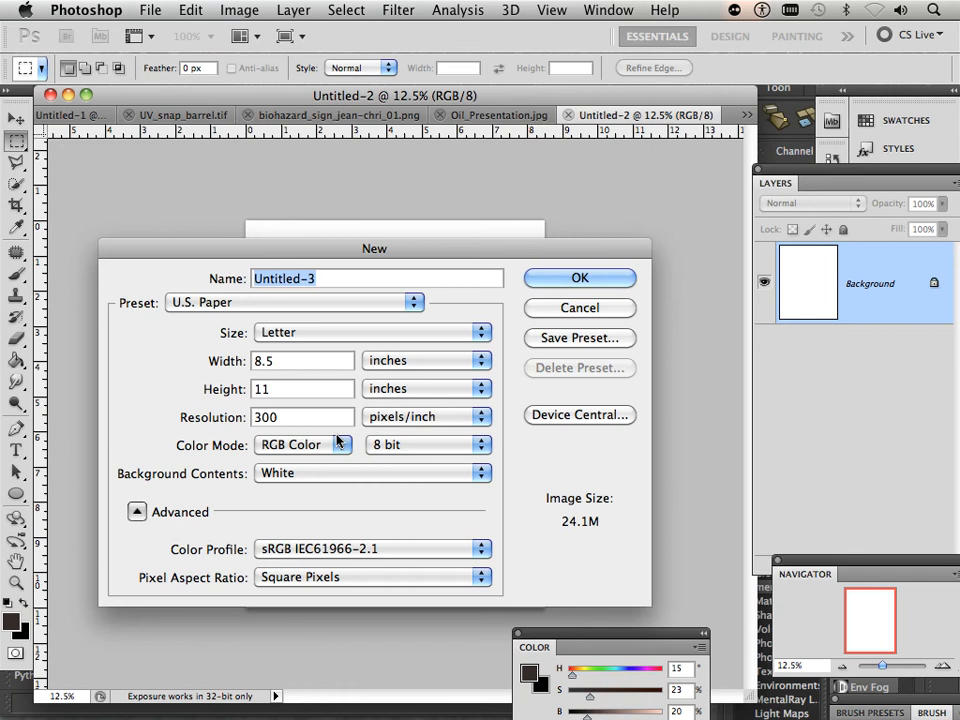
{"action": "key", "text": "Tab"}
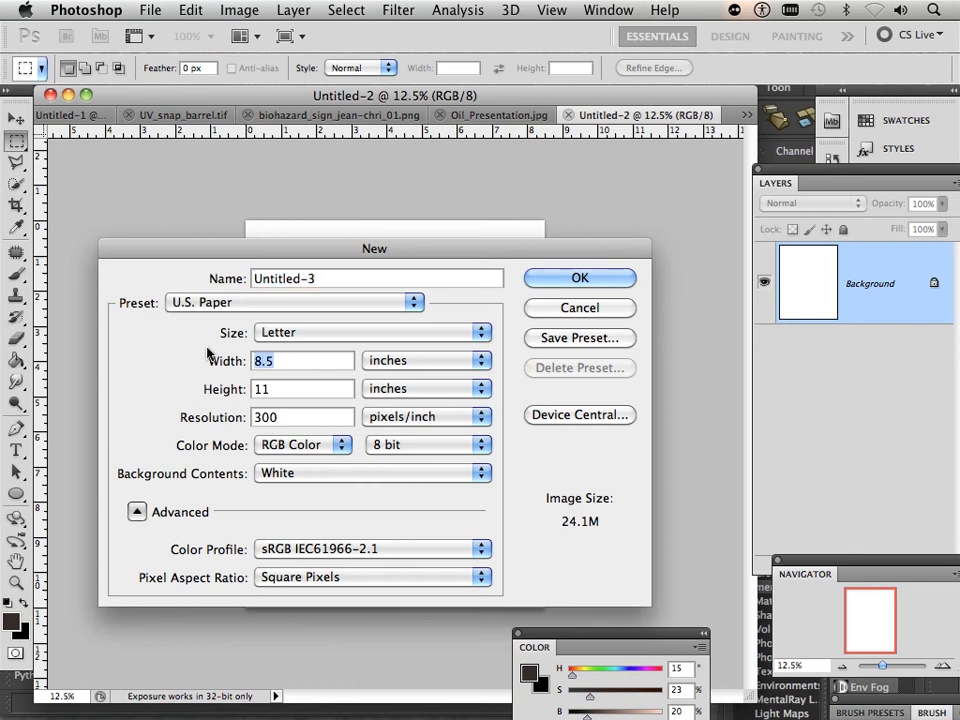
{"action": "type", "text": "11"}
{"action": "key", "text": "Tab"}
{"action": "type", "text": "8.5"}
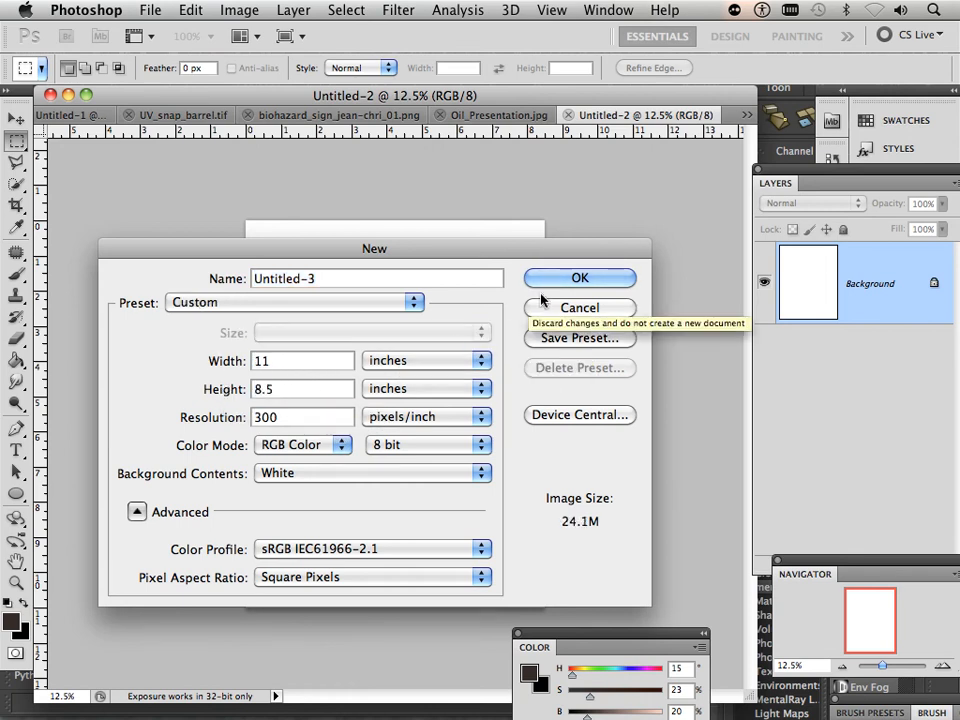
{"action": "left_click", "coordinate": [553, 282]}
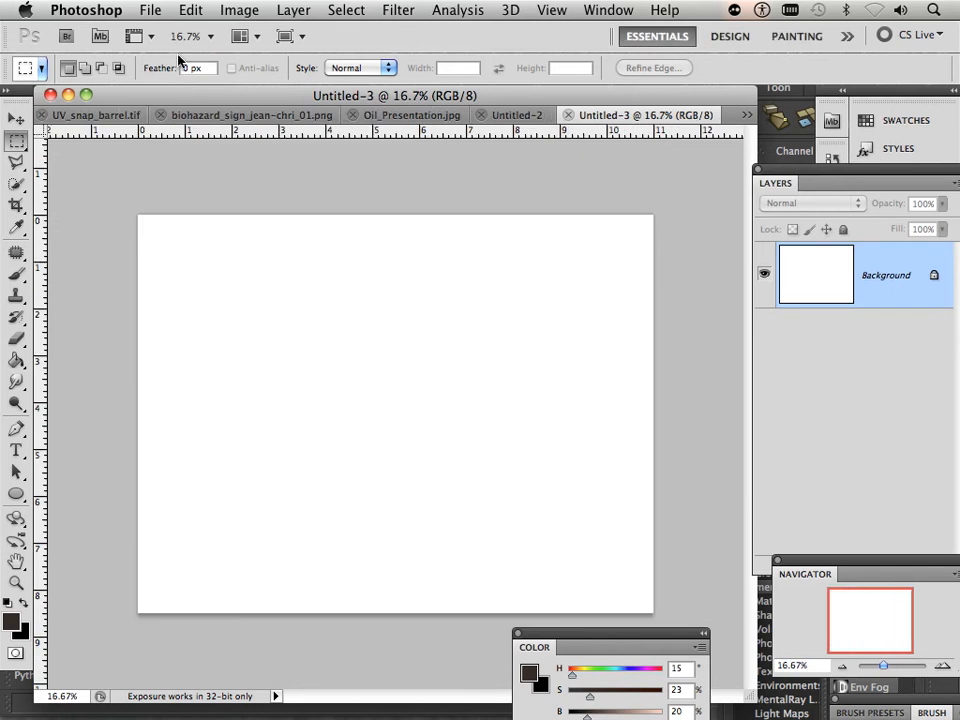
Step: Open the barrel screenshot "Screen shot 2011-01-02 at 7.20.14 AM.png" from the Desktop
{"action": "left_click", "coordinate": [188, 11]}
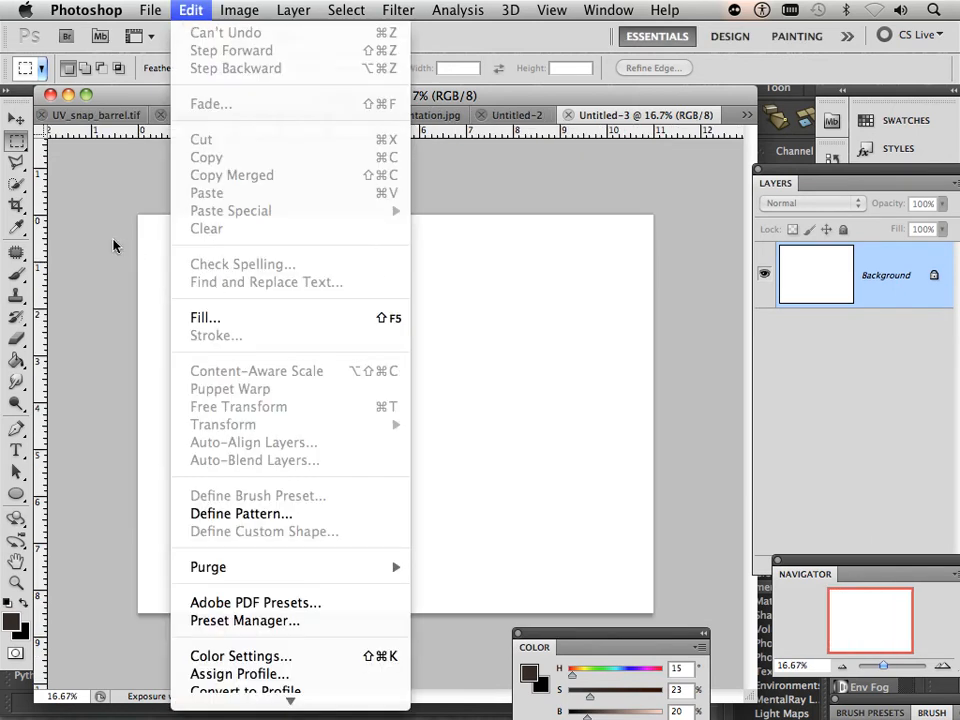
{"action": "mouse_move", "coordinate": [150, 10]}
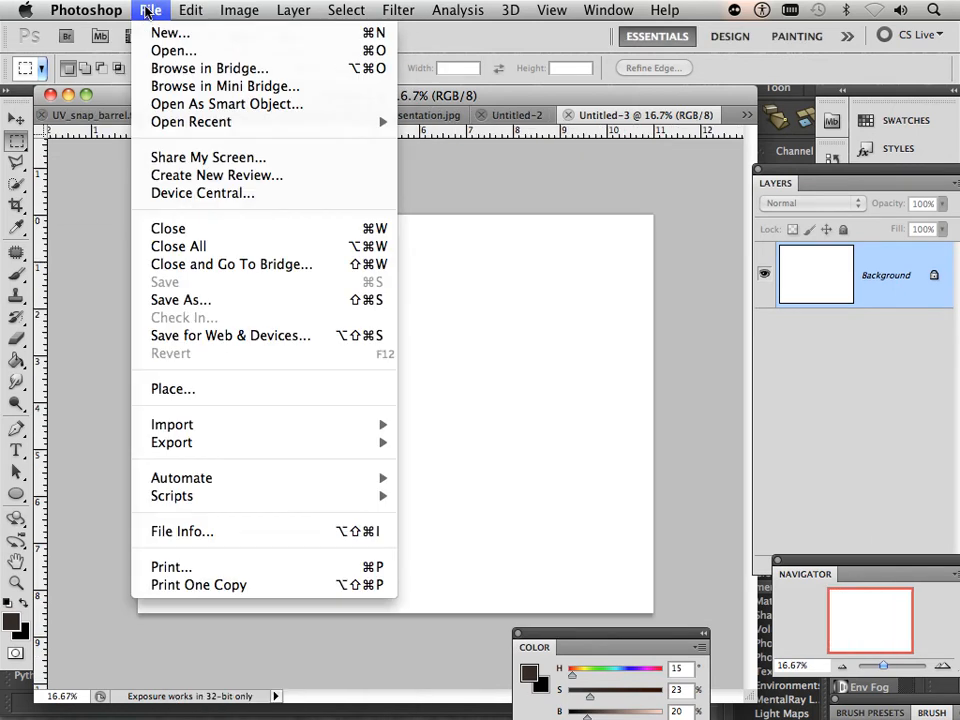
{"action": "left_click", "coordinate": [168, 50]}
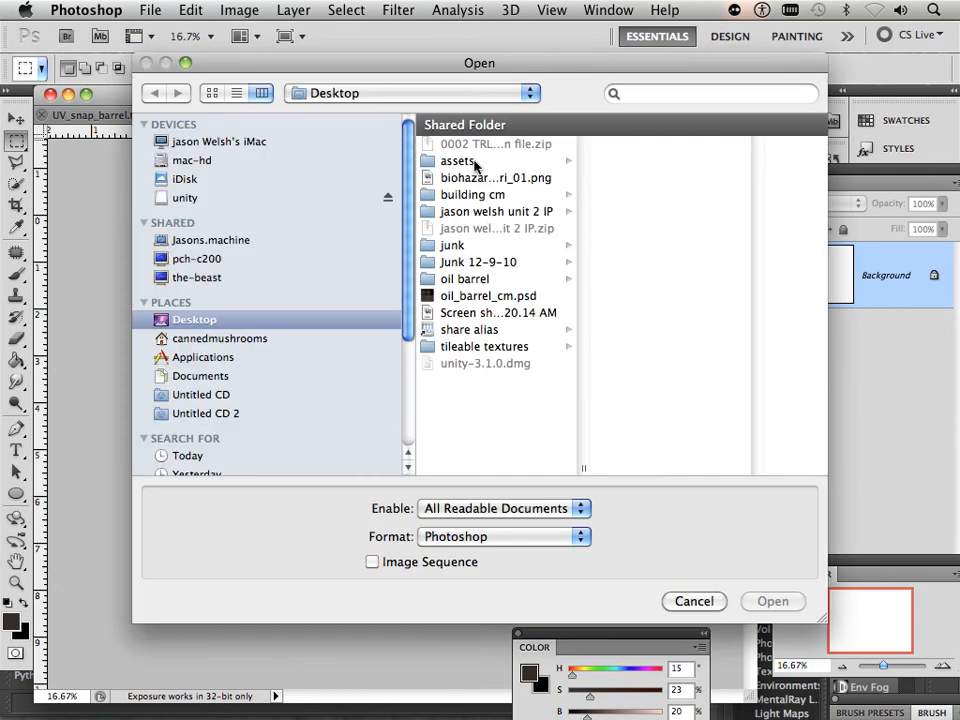
{"action": "double_click", "coordinate": [469, 313]}
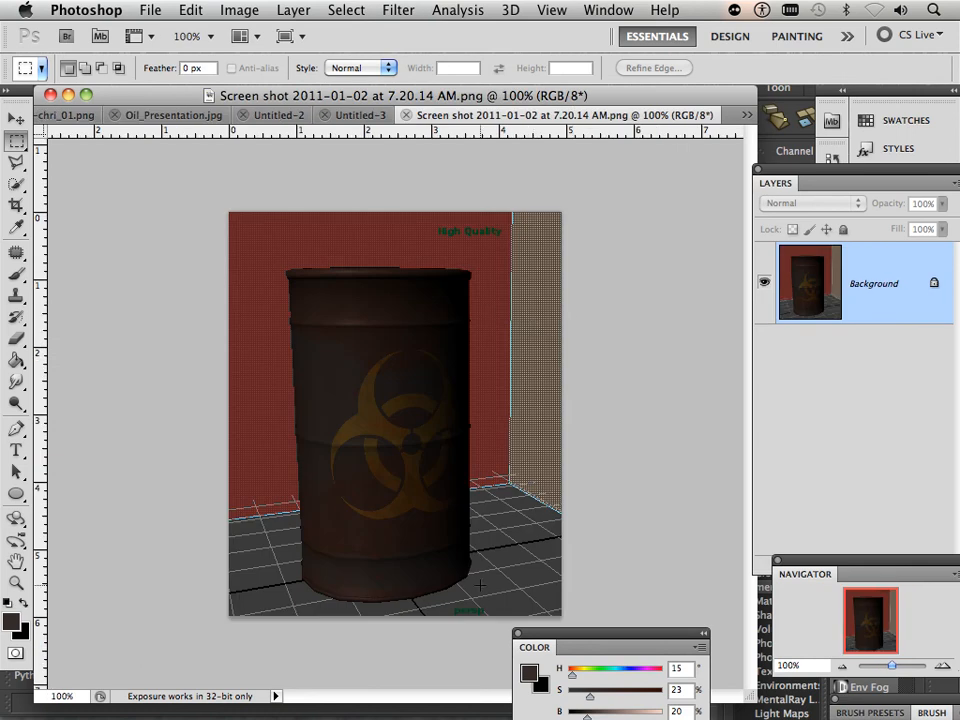
Step: Switch to Maya and clear the face selection on the room around the barrel
{"action": "mouse_move", "coordinate": [300, 716]}
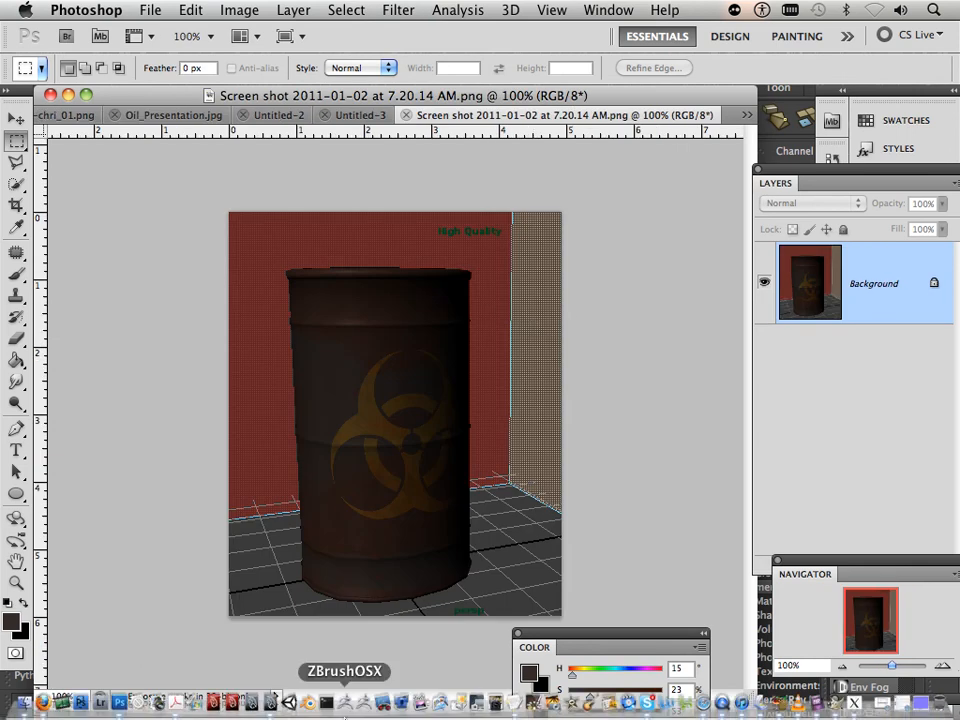
{"action": "left_click", "coordinate": [271, 706]}
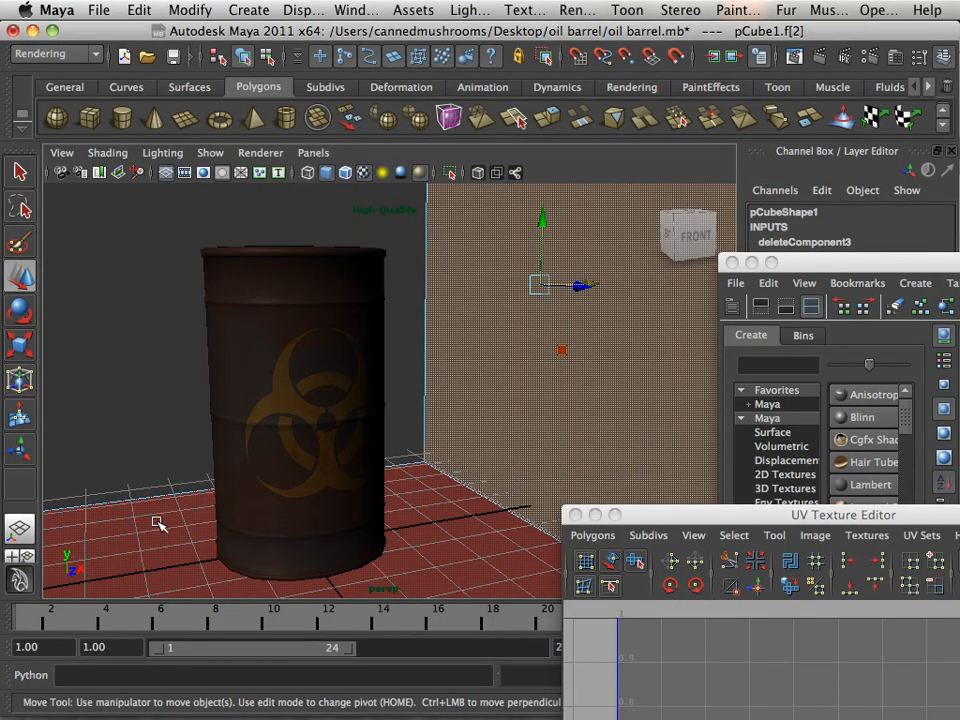
{"action": "left_click", "coordinate": [432, 541]}
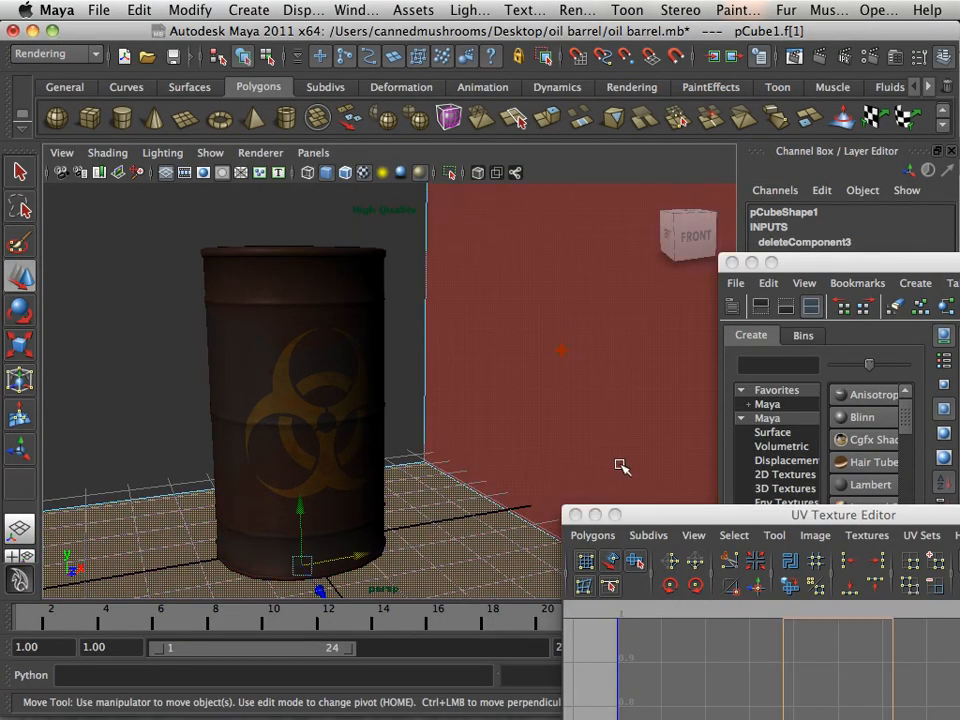
{"action": "scroll", "coordinate": [618, 462], "scroll_direction": "down", "scroll_amount": 5}
{"action": "scroll", "coordinate": [615, 460], "scroll_direction": "up", "scroll_amount": 3}
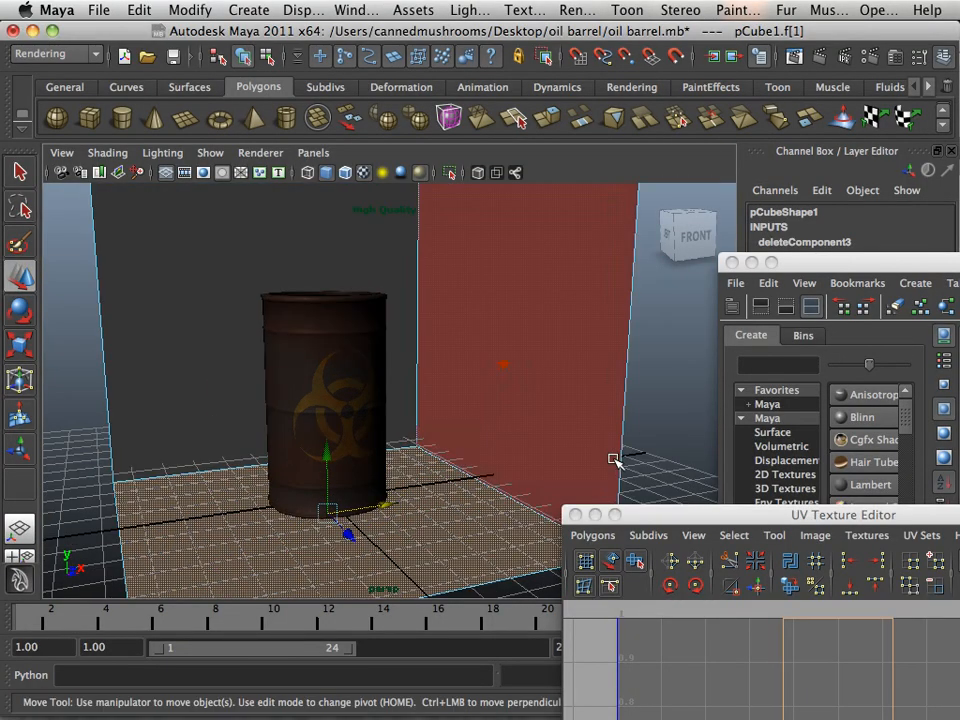
{"action": "left_click", "coordinate": [667, 401]}
{"action": "scroll", "coordinate": [647, 399], "scroll_direction": "up", "scroll_amount": 4}
{"action": "scroll", "coordinate": [628, 396], "scroll_direction": "down", "scroll_amount": 2}
{"action": "left_click_drag", "start_coordinate": [628, 396], "coordinate": [293, 314], "text": "alt"}
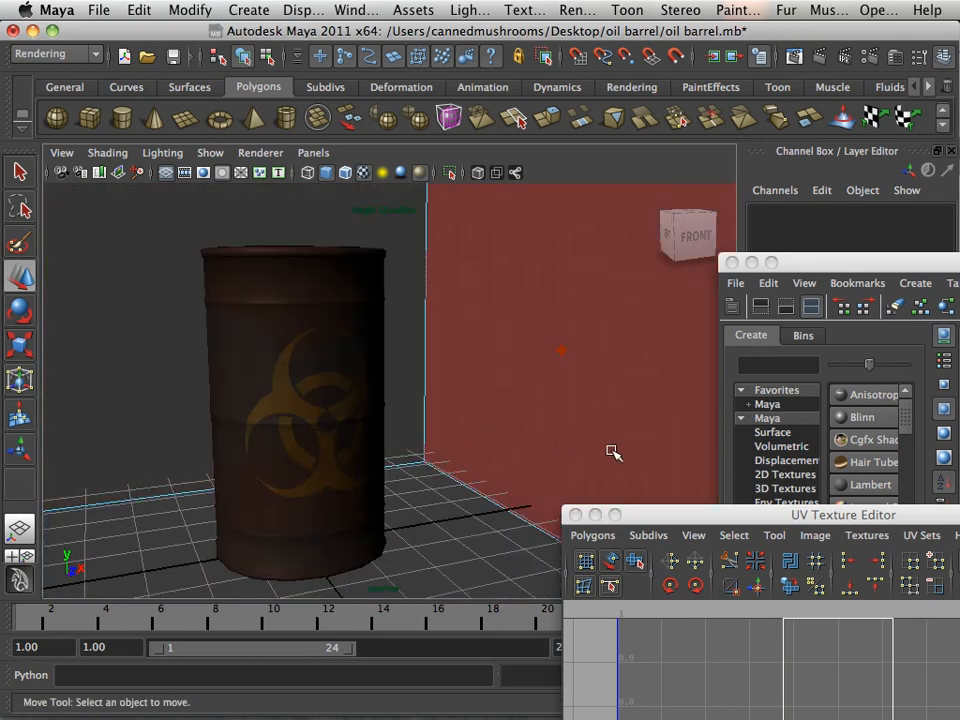
Step: Return the room cube to object mode and select it as a whole object
{"action": "scroll", "coordinate": [613, 450], "scroll_direction": "down", "scroll_amount": 3}
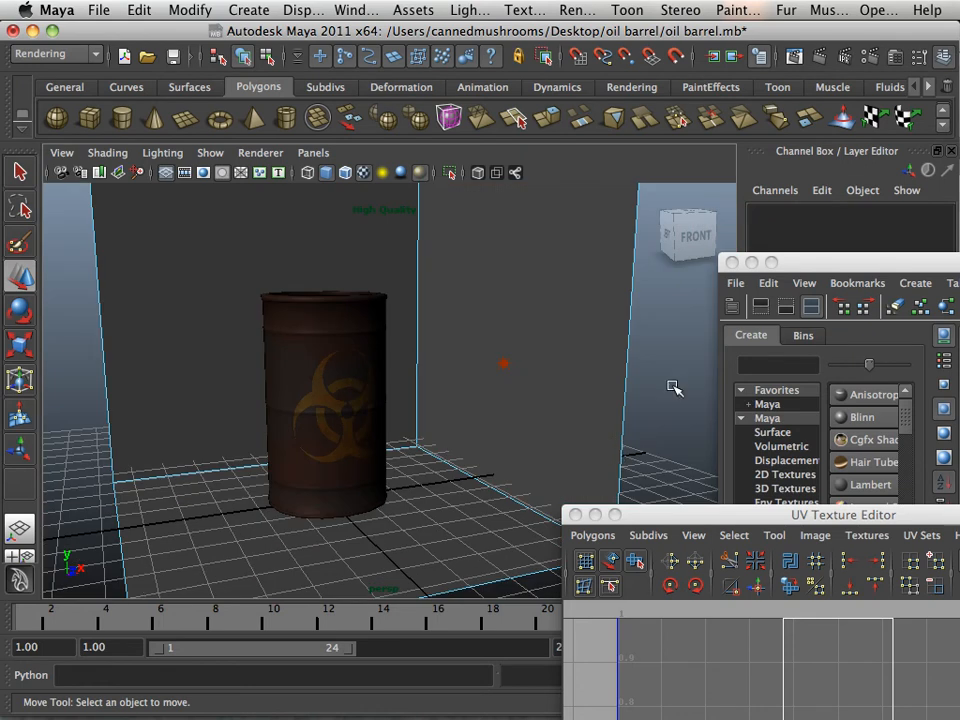
{"action": "left_click_drag", "start_coordinate": [658, 394], "coordinate": [660, 395], "text": "alt"}
{"action": "left_click_drag", "start_coordinate": [65, 390], "coordinate": [62, 392], "text": "alt"}
{"action": "right_click_drag", "start_coordinate": [69, 392], "coordinate": [150, 333]}
{"action": "left_click", "coordinate": [141, 337]}
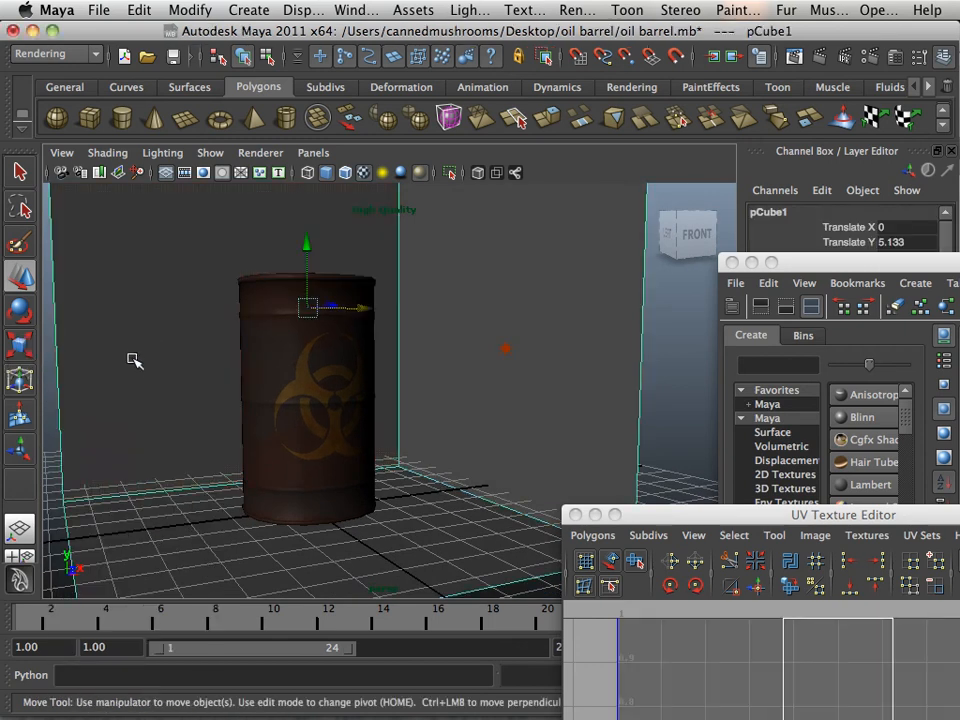
Step: Deselect everything, frame the whole barrel in front of the wall corner, and take a region screenshot around it
{"action": "right_click_drag", "start_coordinate": [128, 364], "coordinate": [161, 369], "text": "alt"}
{"action": "middle_click_drag", "start_coordinate": [161, 369], "coordinate": [178, 369], "text": "alt"}
{"action": "right_click_drag", "start_coordinate": [178, 369], "coordinate": [212, 388], "text": "alt"}
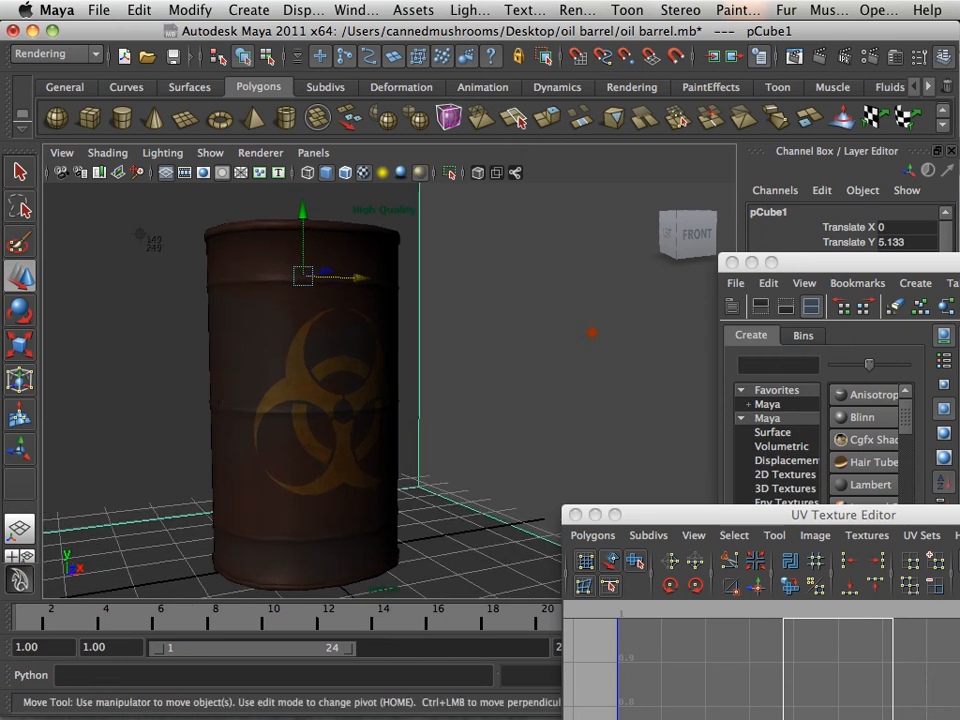
{"action": "left_click", "coordinate": [258, 388]}
{"action": "left_click", "coordinate": [154, 389]}
{"action": "key", "text": "f"}
{"action": "left_click", "coordinate": [137, 357]}
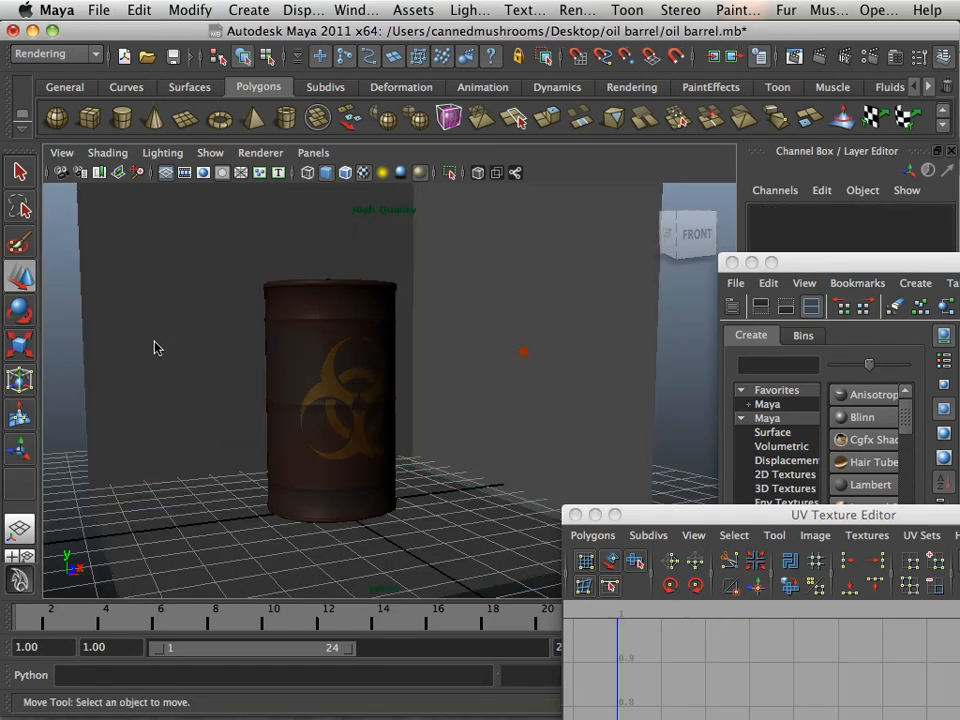
{"action": "key", "text": "super+shift+4"}
{"action": "left_click_drag", "start_coordinate": [207, 213], "coordinate": [510, 600]}
Step: Switch to Photoshop and open the new barrel screenshot "Screen shot 2011-01-02 at 7.21.42 AM.png" from the Desktop
{"action": "mouse_move", "coordinate": [300, 716]}
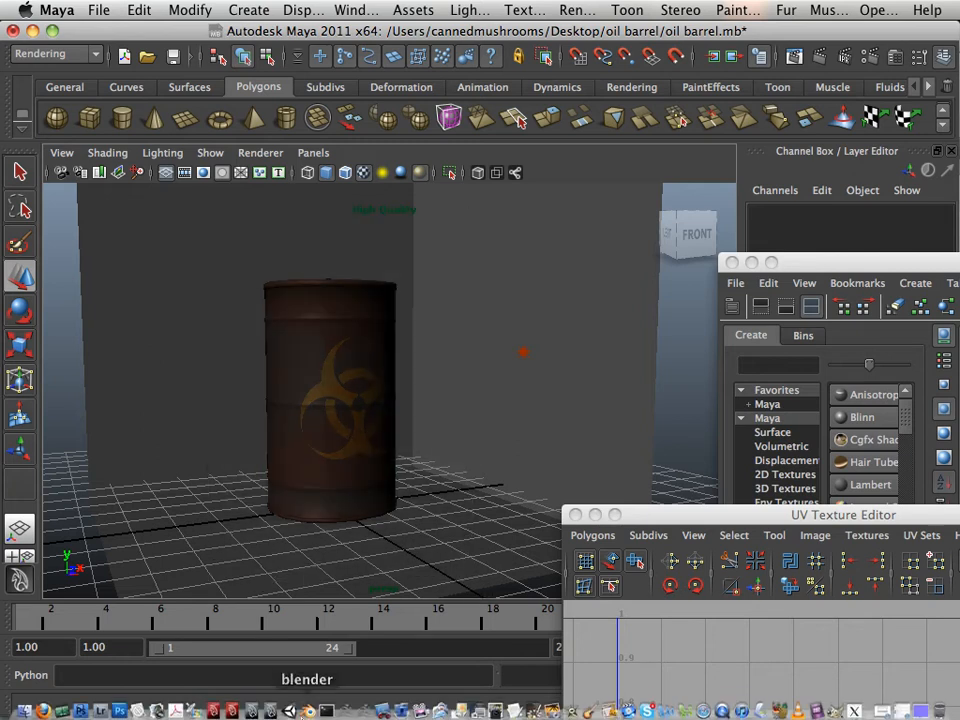
{"action": "left_click", "coordinate": [124, 709]}
{"action": "left_click", "coordinate": [149, 10]}
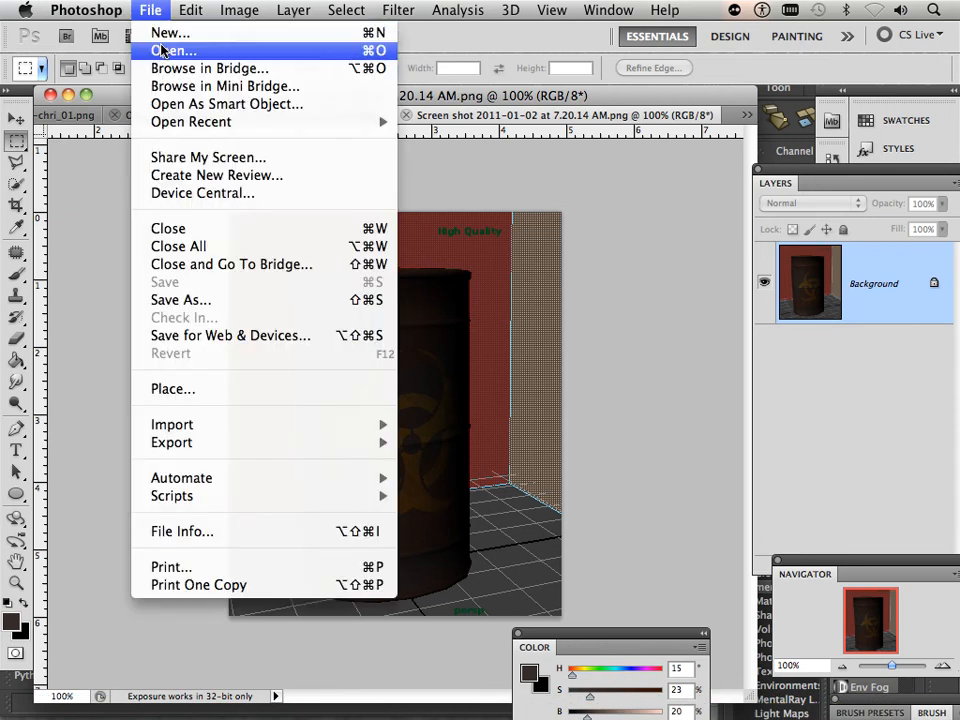
{"action": "left_click", "coordinate": [162, 50]}
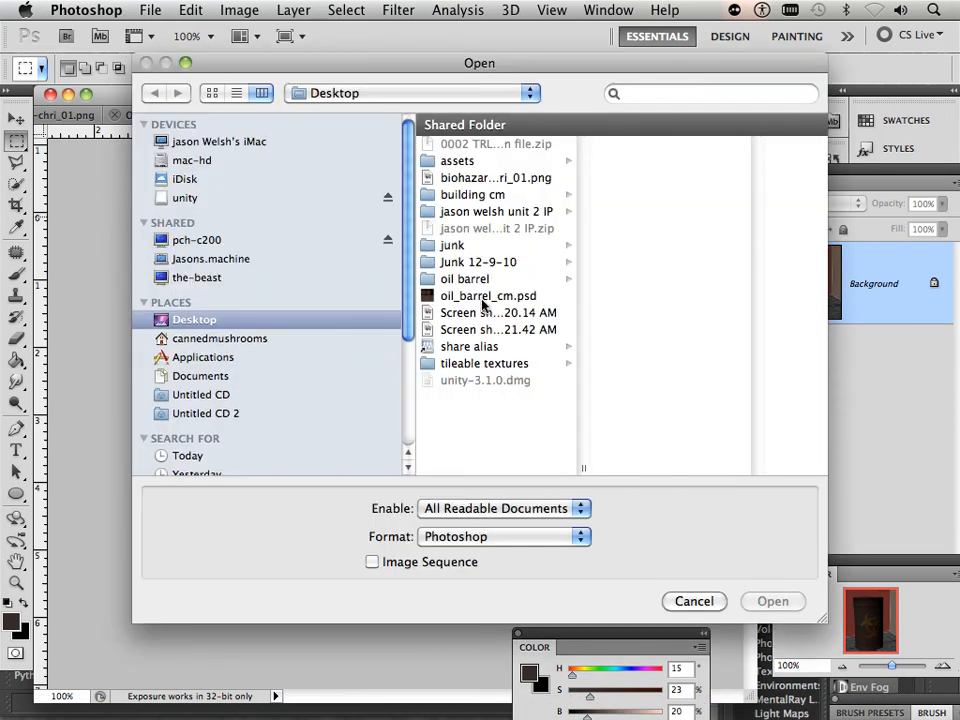
{"action": "left_click", "coordinate": [483, 330]}
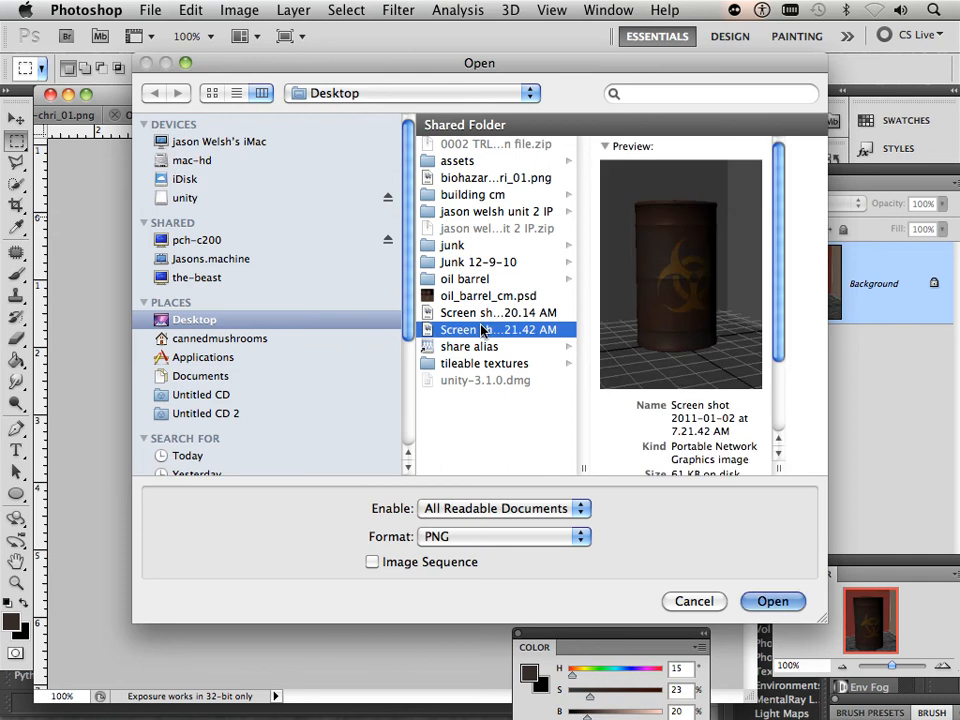
{"action": "double_click", "coordinate": [483, 330]}
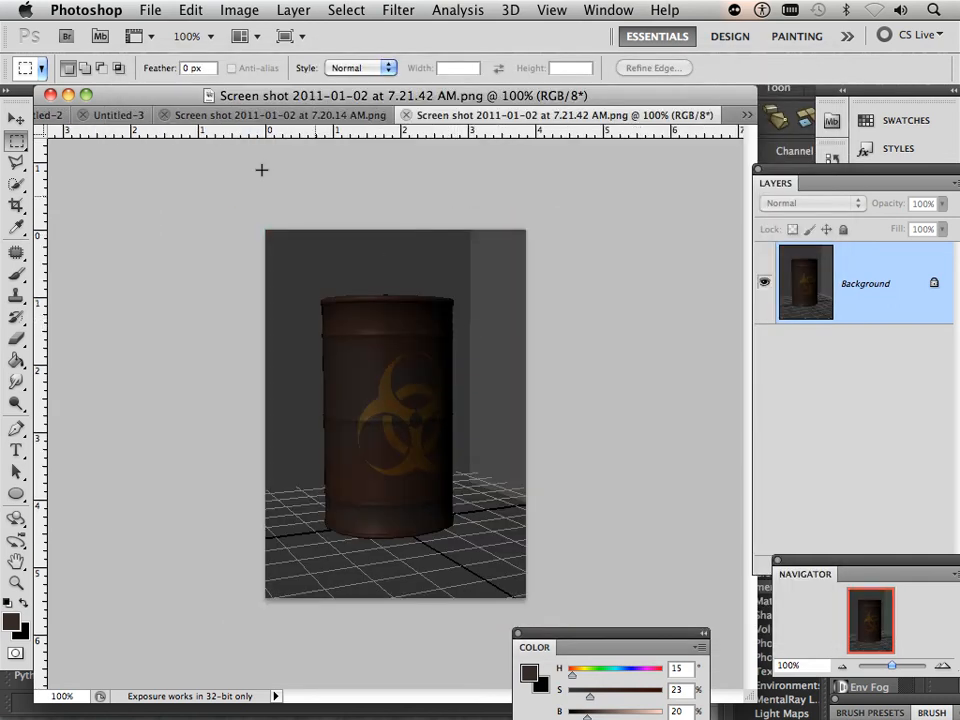
Step: Select the entire 7.21.42 AM screenshot image with the Rectangular Marquee and copy it
{"action": "left_click_drag", "start_coordinate": [182, 181], "coordinate": [660, 596]}
{"action": "left_click", "coordinate": [192, 10]}
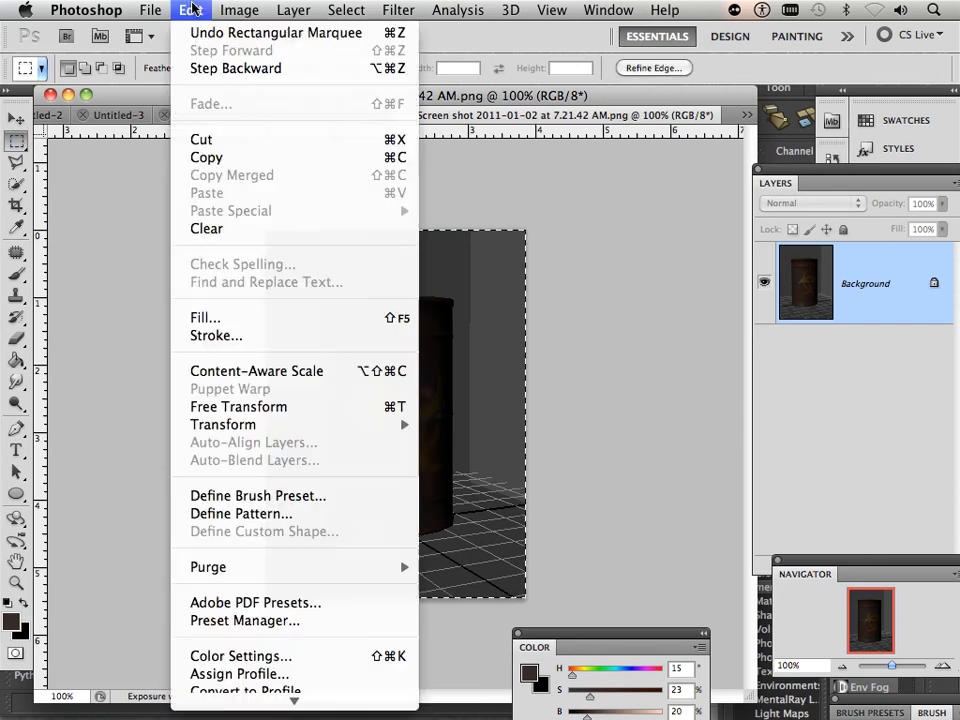
{"action": "left_click", "coordinate": [228, 157]}
Step: Paste the copied barrel image into the landscape document Untitled-3 and move it up and left of the page centre
{"action": "left_click", "coordinate": [232, 117]}
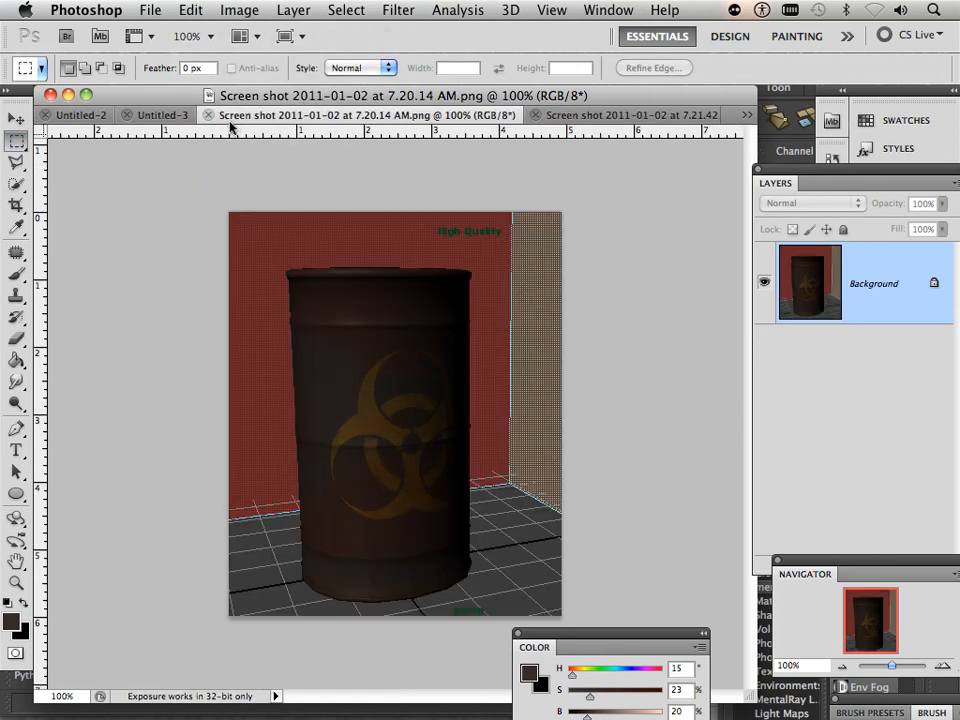
{"action": "left_click", "coordinate": [140, 115]}
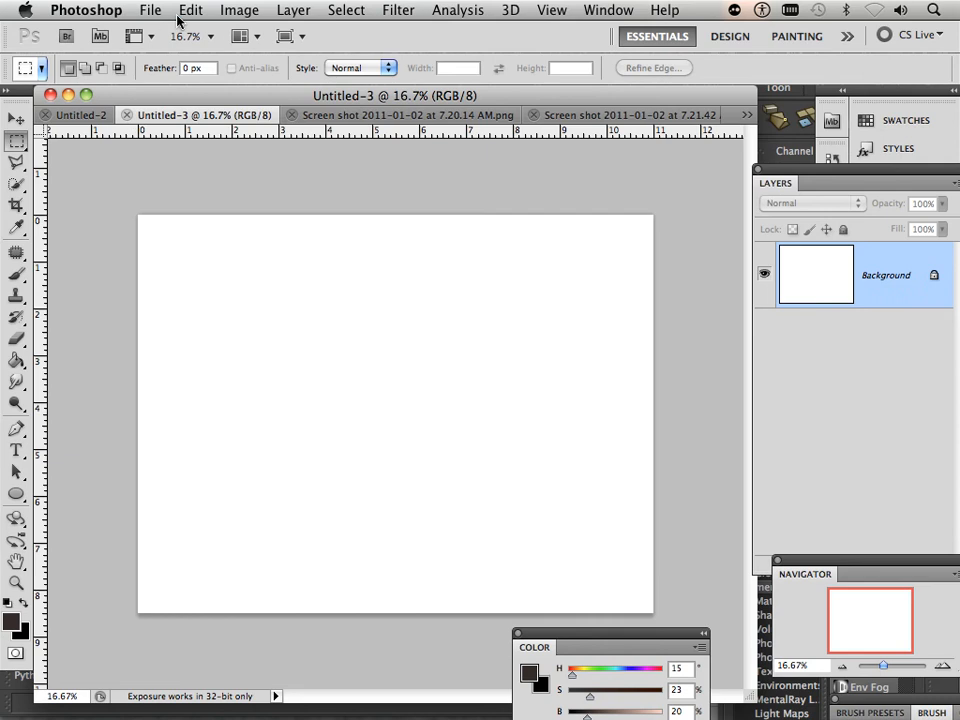
{"action": "left_click", "coordinate": [180, 12]}
{"action": "left_click", "coordinate": [213, 192]}
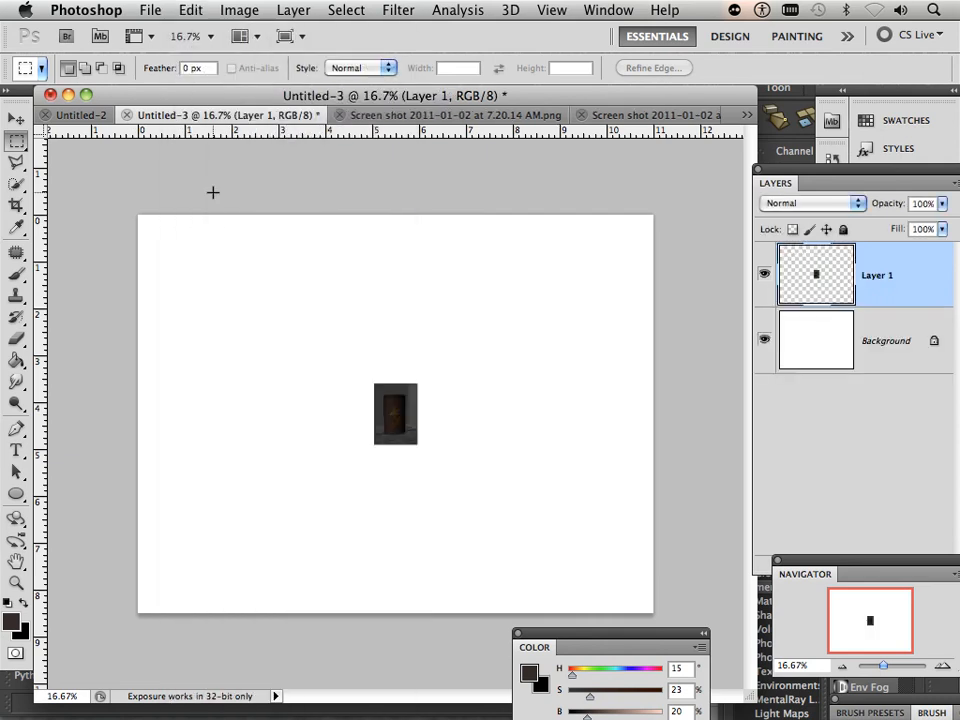
{"action": "left_click", "coordinate": [16, 118]}
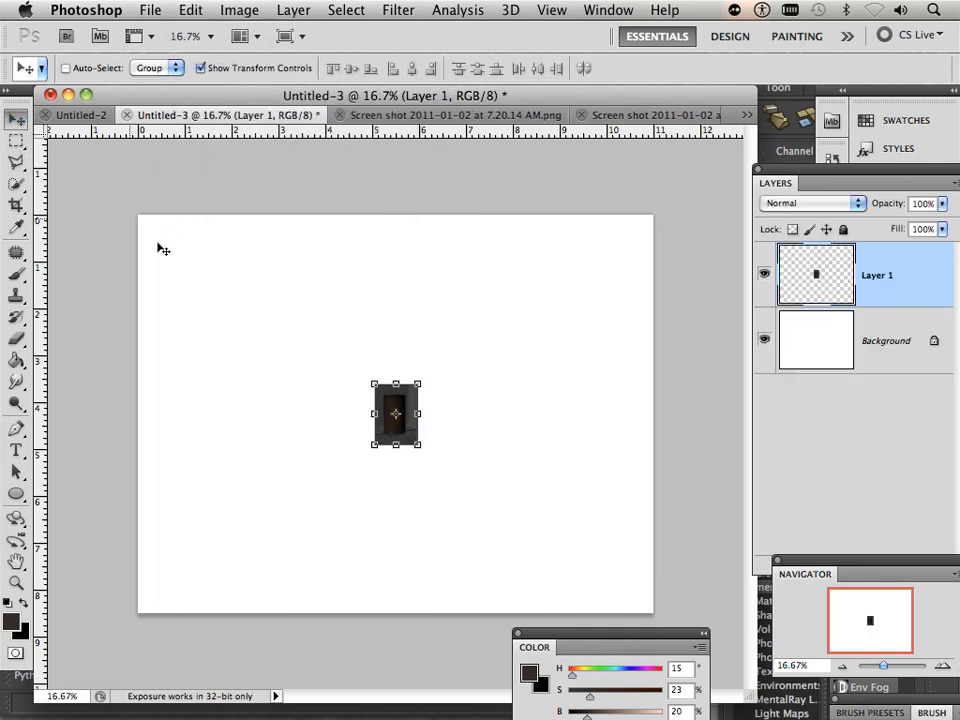
{"action": "left_click_drag", "start_coordinate": [410, 414], "coordinate": [322, 348]}
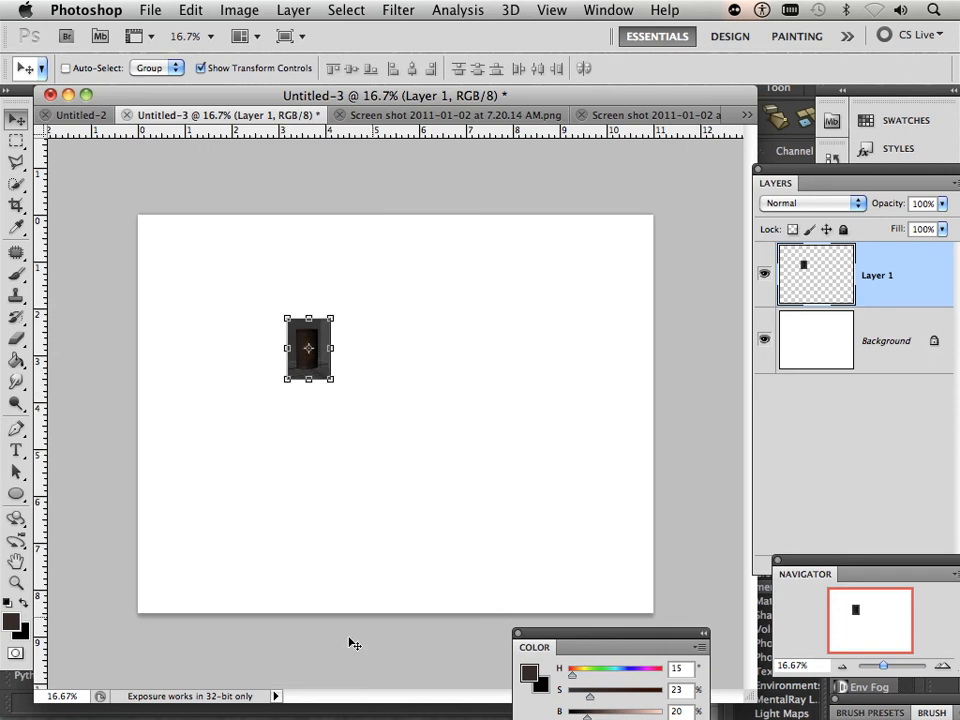
Step: Switch to Maya, select the barrel, and take a region screenshot of its full textured UV layout in the UV Texture Editor
{"action": "mouse_move", "coordinate": [287, 710]}
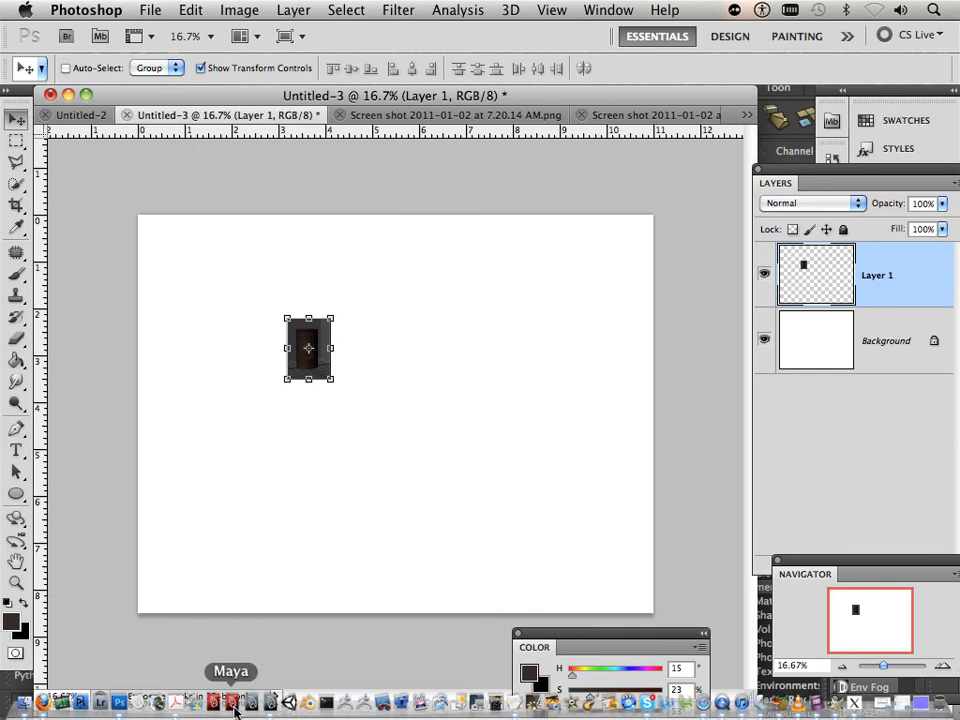
{"action": "left_click", "coordinate": [269, 704]}
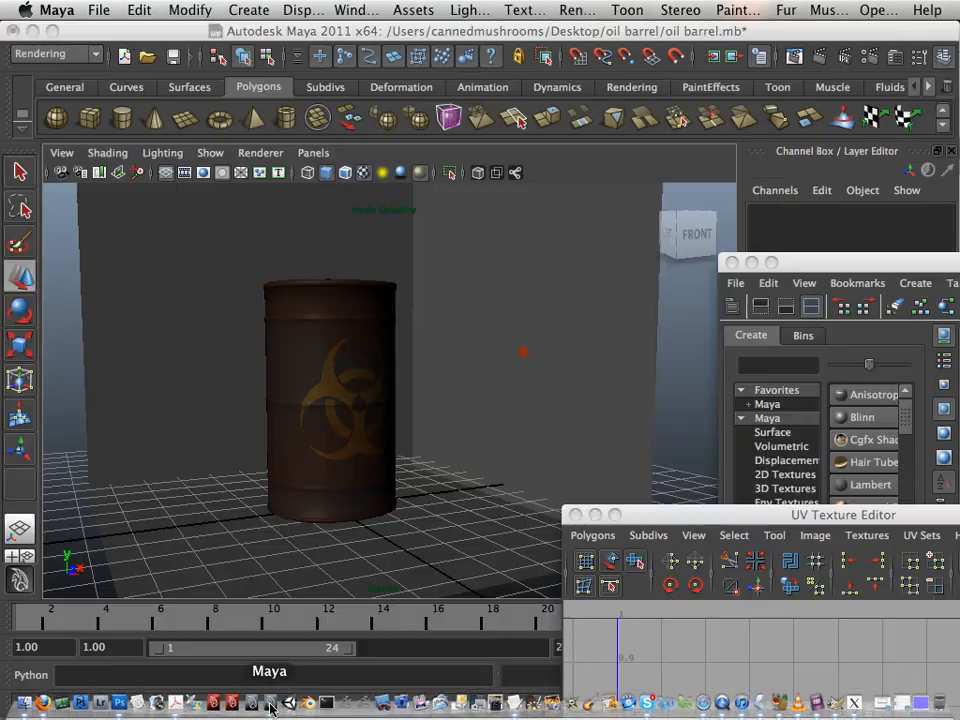
{"action": "left_click", "coordinate": [335, 425]}
{"action": "left_click_drag", "start_coordinate": [675, 521], "coordinate": [533, 80]}
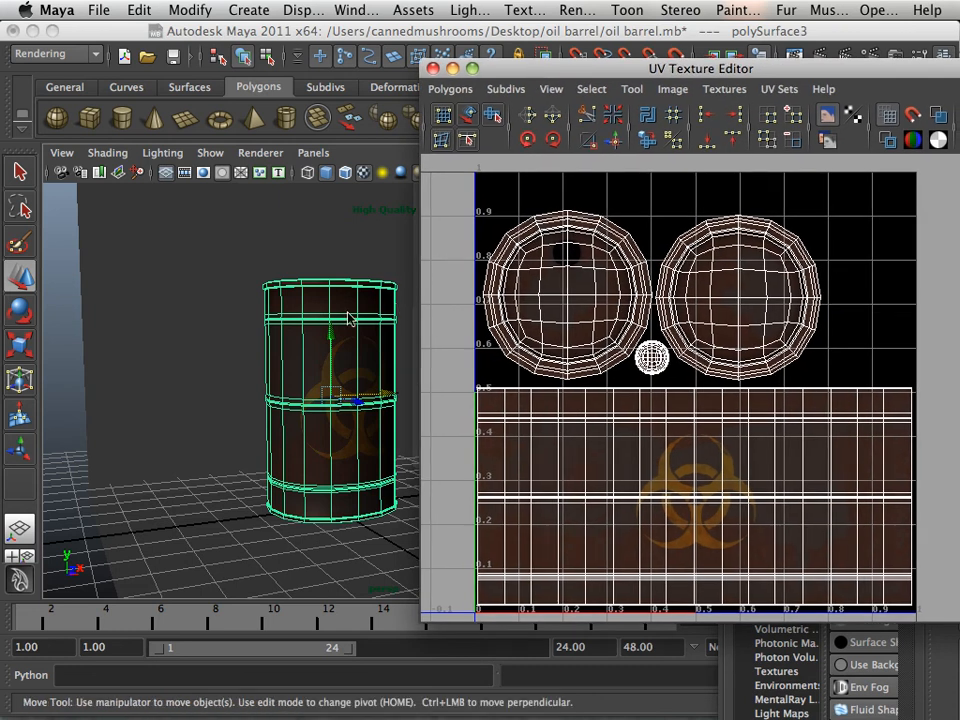
{"action": "left_click_drag", "start_coordinate": [602, 79], "coordinate": [318, 73]}
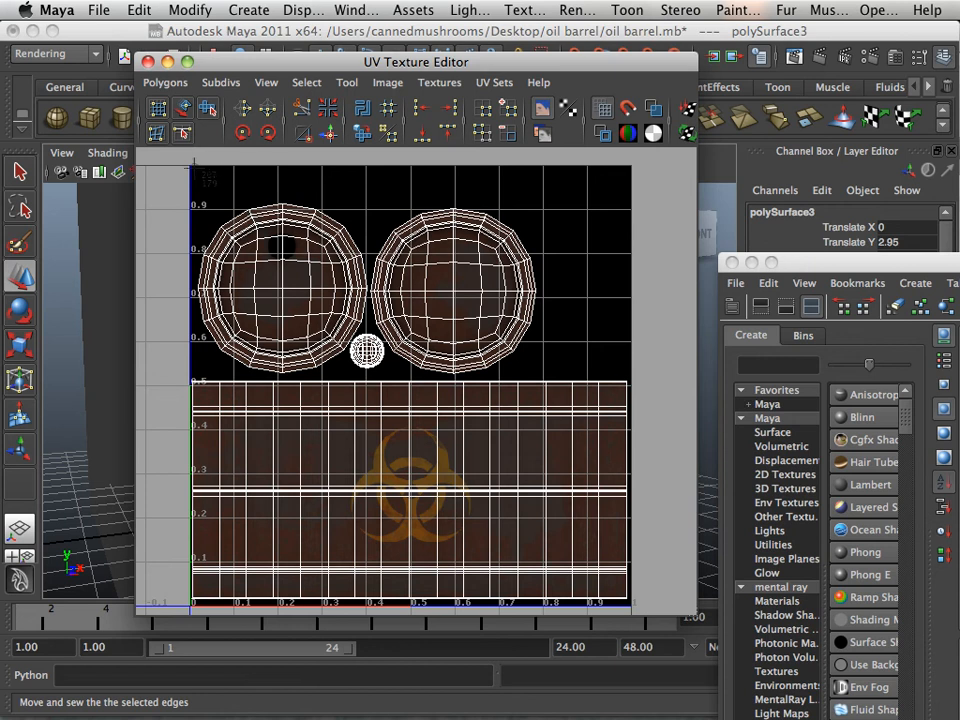
{"action": "mouse_move", "coordinate": [190, 165]}
{"action": "left_mouse_down"}
{"action": "mouse_move", "coordinate": [387, 344]}
{"action": "mouse_move", "coordinate": [547, 561]}
{"action": "mouse_move", "coordinate": [629, 608]}
{"action": "left_mouse_up"}
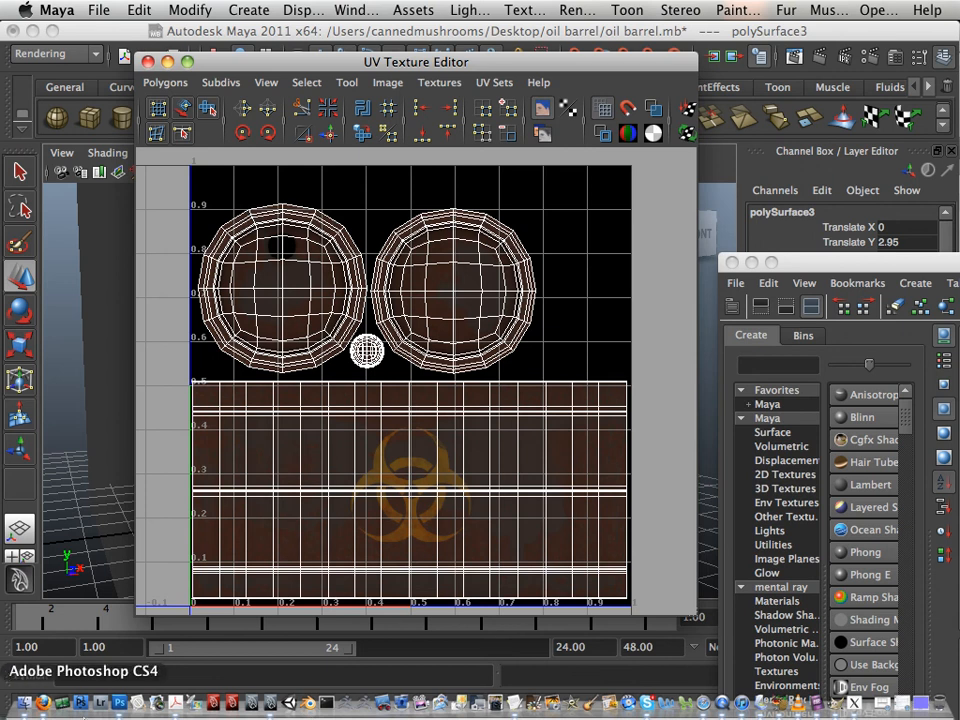
Step: Switch to Photoshop and open the UV layout screenshot "Screen shot 2011-01-02 at 7.22.33 AM.png" from the Desktop
{"action": "left_click", "coordinate": [119, 707]}
{"action": "left_click", "coordinate": [190, 10]}
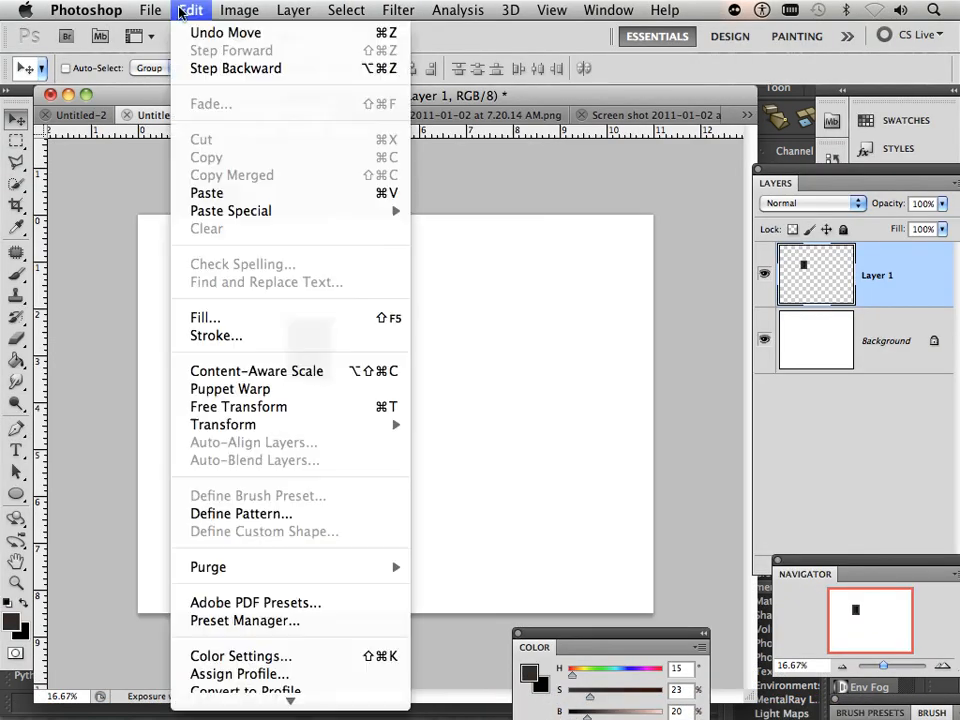
{"action": "left_click", "coordinate": [173, 50]}
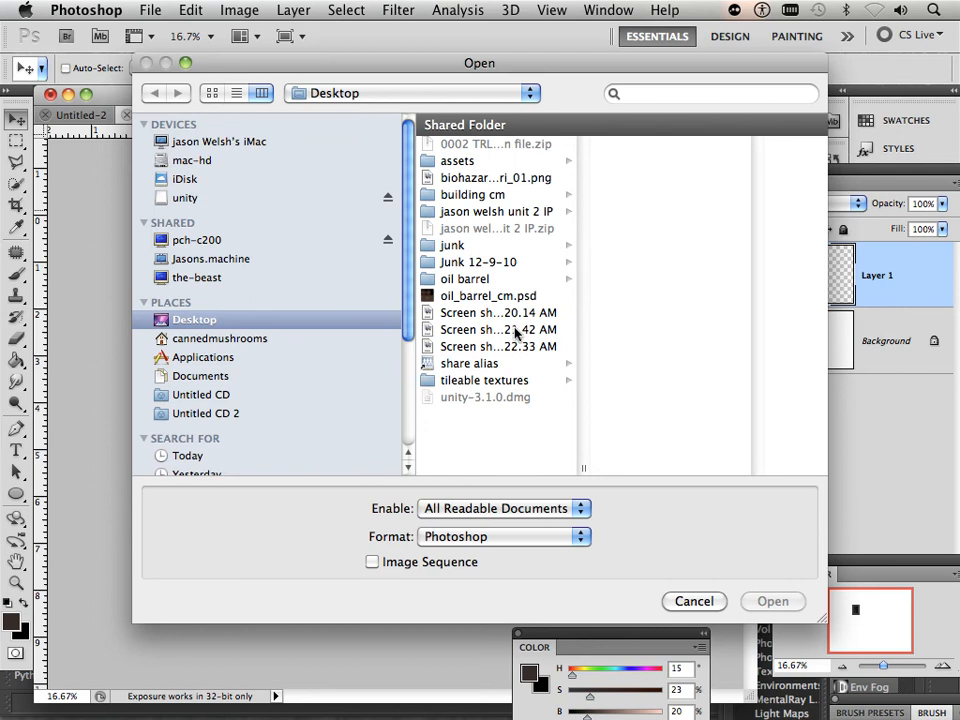
{"action": "double_click", "coordinate": [505, 346]}
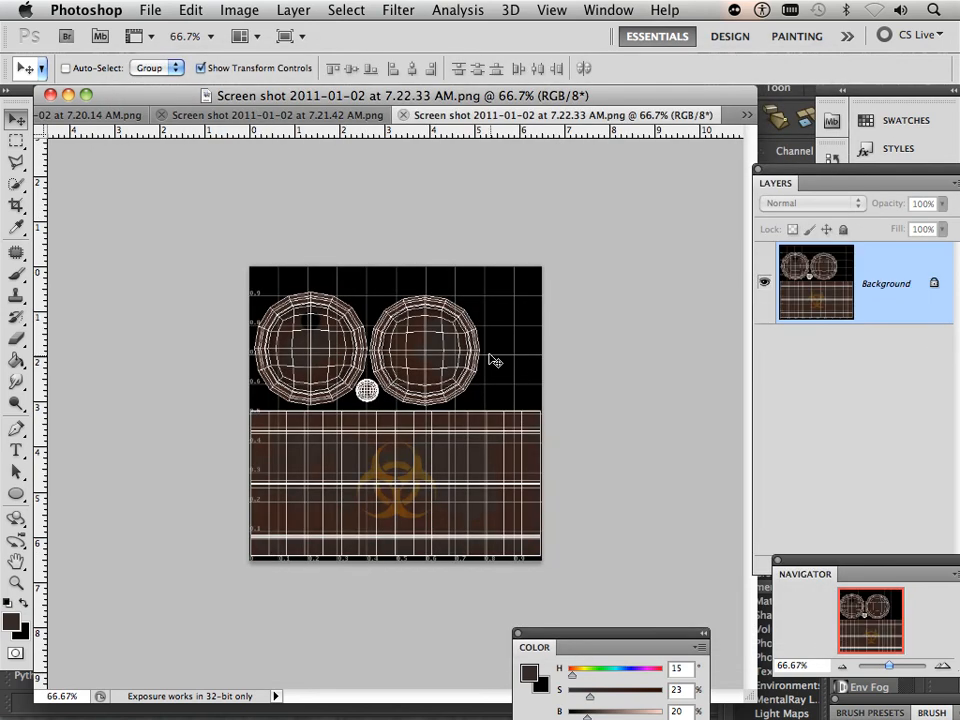
Step: Duplicate the UV layout screenshot's Background layer into the document Untitled-3
{"action": "right_click", "coordinate": [893, 263]}
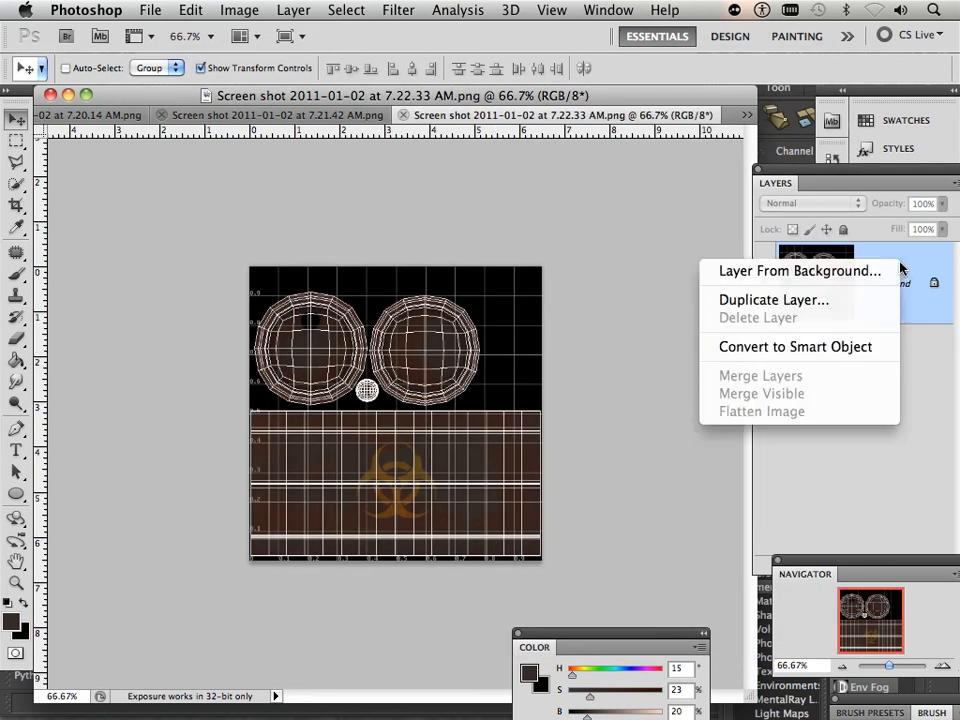
{"action": "left_click", "coordinate": [773, 300]}
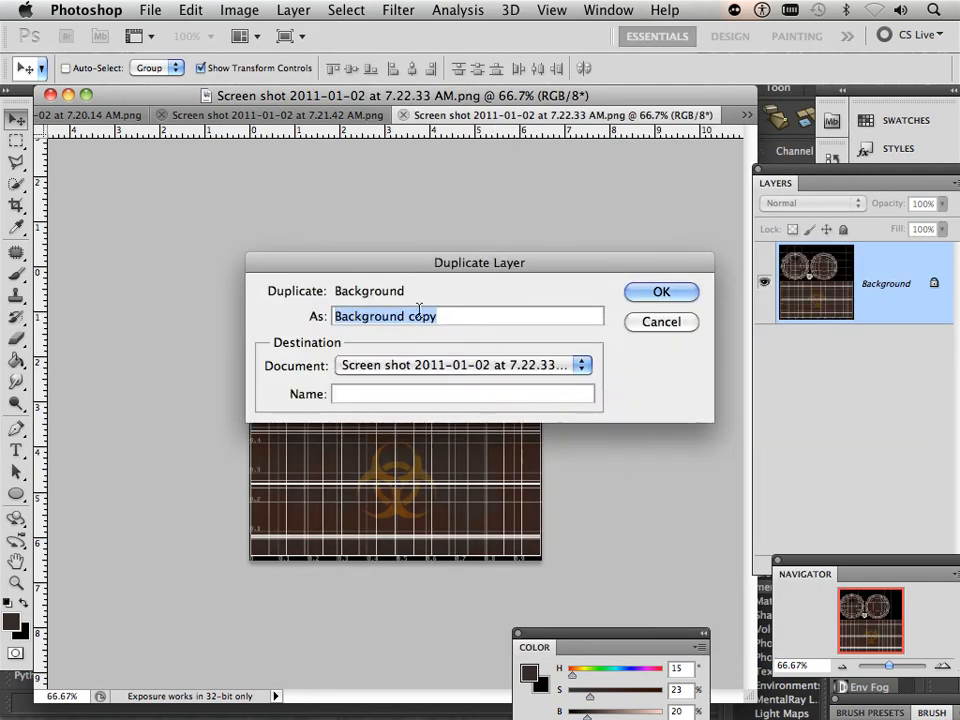
{"action": "left_click", "coordinate": [480, 365]}
{"action": "left_click", "coordinate": [450, 307]}
{"action": "left_click", "coordinate": [661, 291]}
Step: Go to Untitled-3 and move the UV layout image against the barrel image's right side, with their top edges aligned
{"action": "left_click", "coordinate": [746, 114]}
{"action": "left_click", "coordinate": [672, 225]}
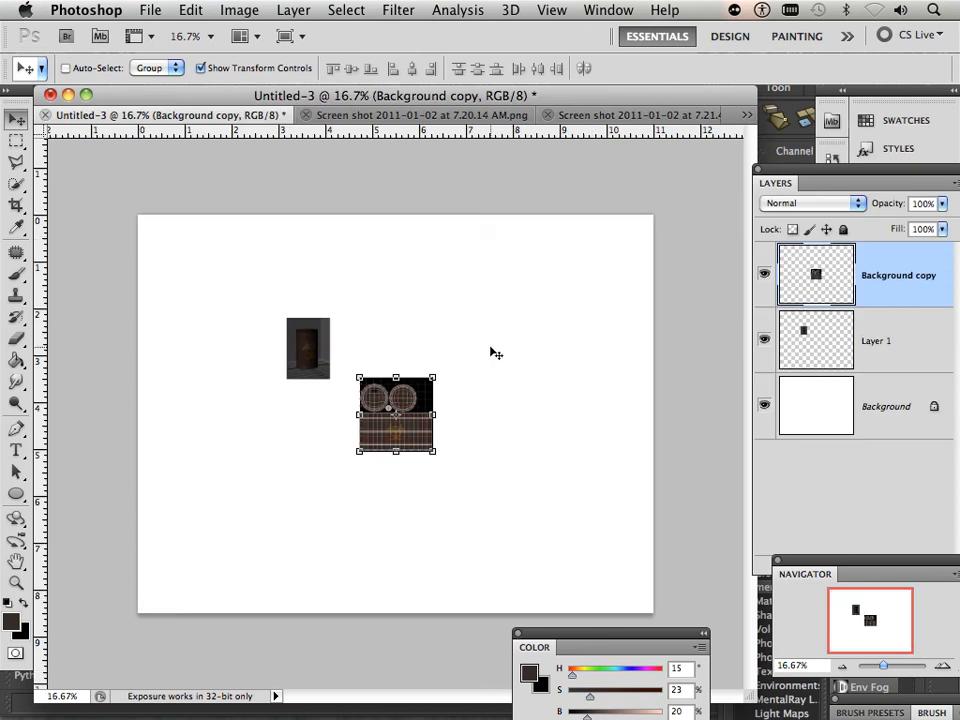
{"action": "left_click", "coordinate": [17, 140]}
{"action": "left_click", "coordinate": [18, 126]}
{"action": "left_click_drag", "start_coordinate": [414, 434], "coordinate": [394, 371]}
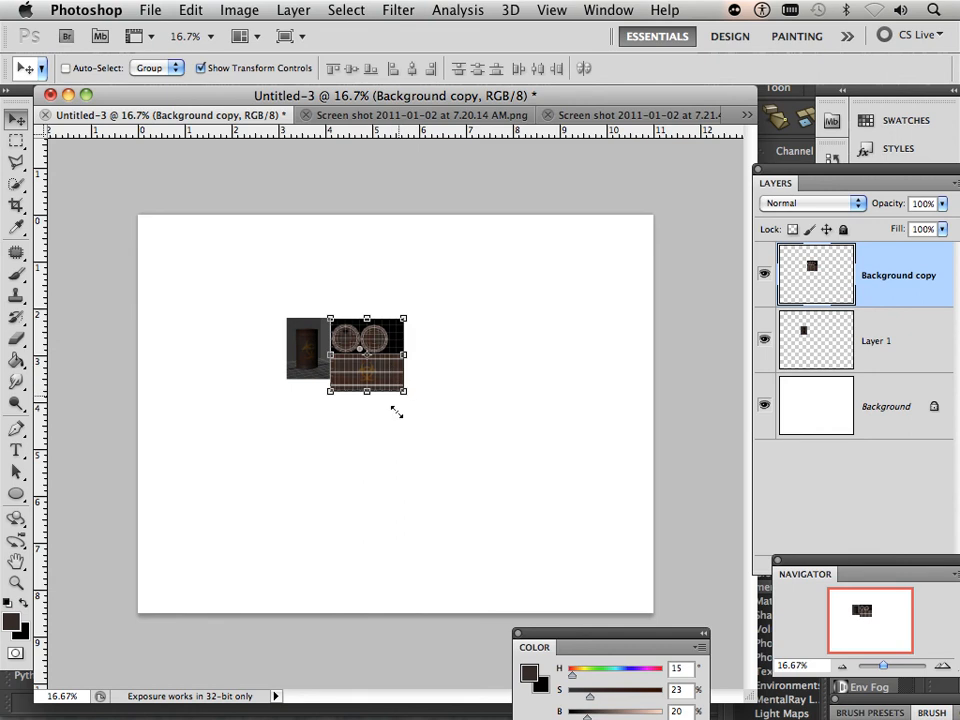
Step: Open oil_barrel_cm.tif, oil_barrel_nm.tif and oil_barrel_spec.tif together from the oil barrel folder on the Desktop
{"action": "left_click", "coordinate": [150, 12]}
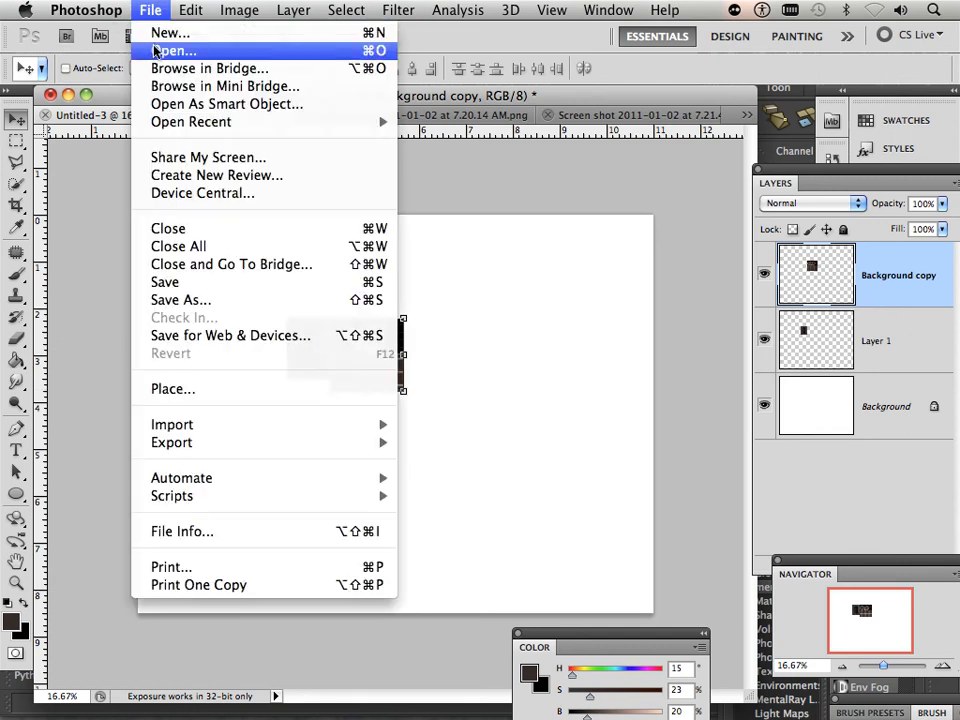
{"action": "left_click", "coordinate": [156, 48]}
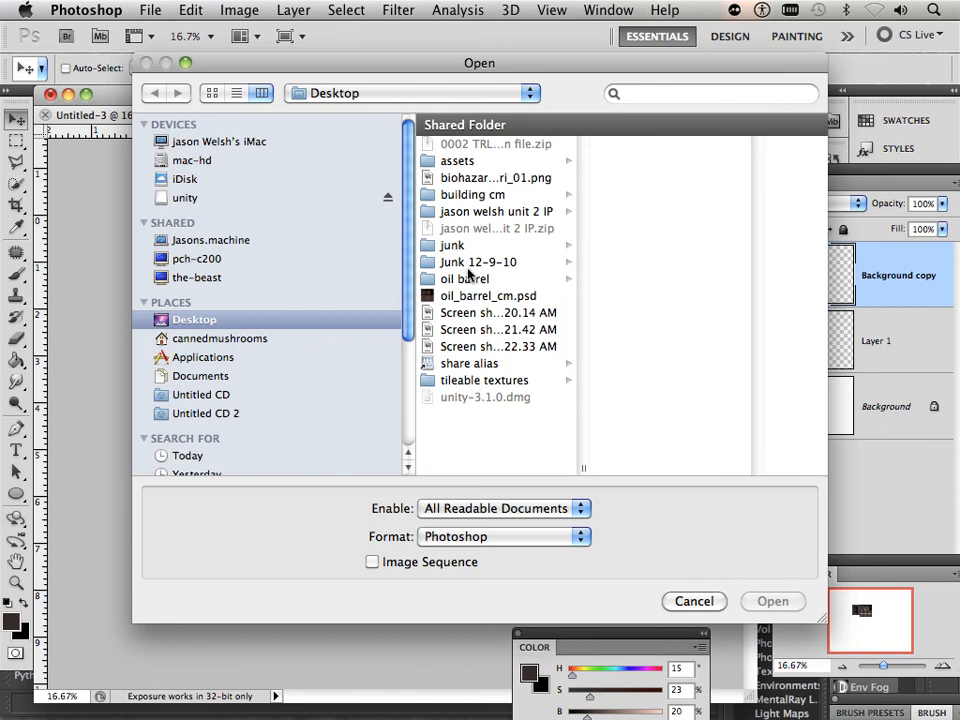
{"action": "left_click", "coordinate": [465, 279]}
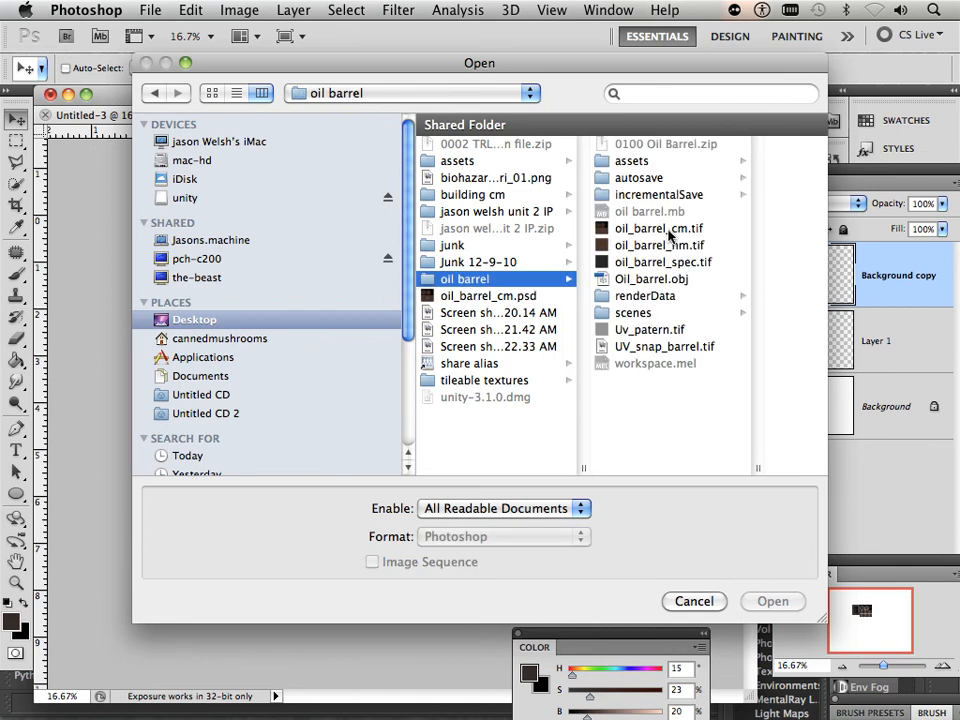
{"action": "left_click", "coordinate": [670, 232]}
{"action": "left_click", "coordinate": [561, 244], "text": "shift"}
{"action": "left_click", "coordinate": [561, 261], "text": "shift"}
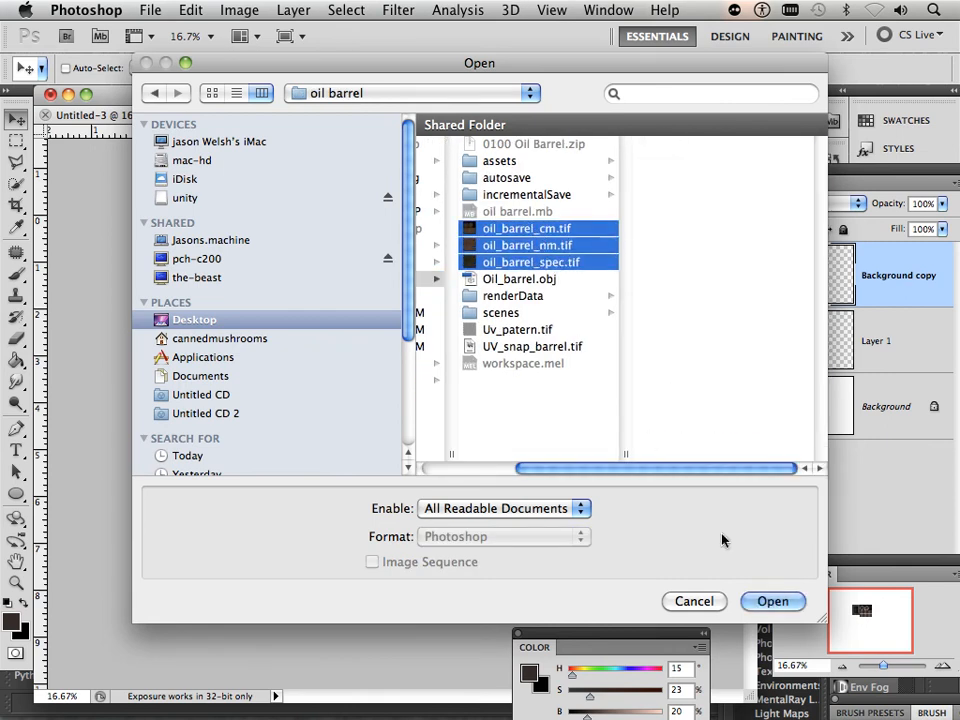
{"action": "key", "text": "Return"}
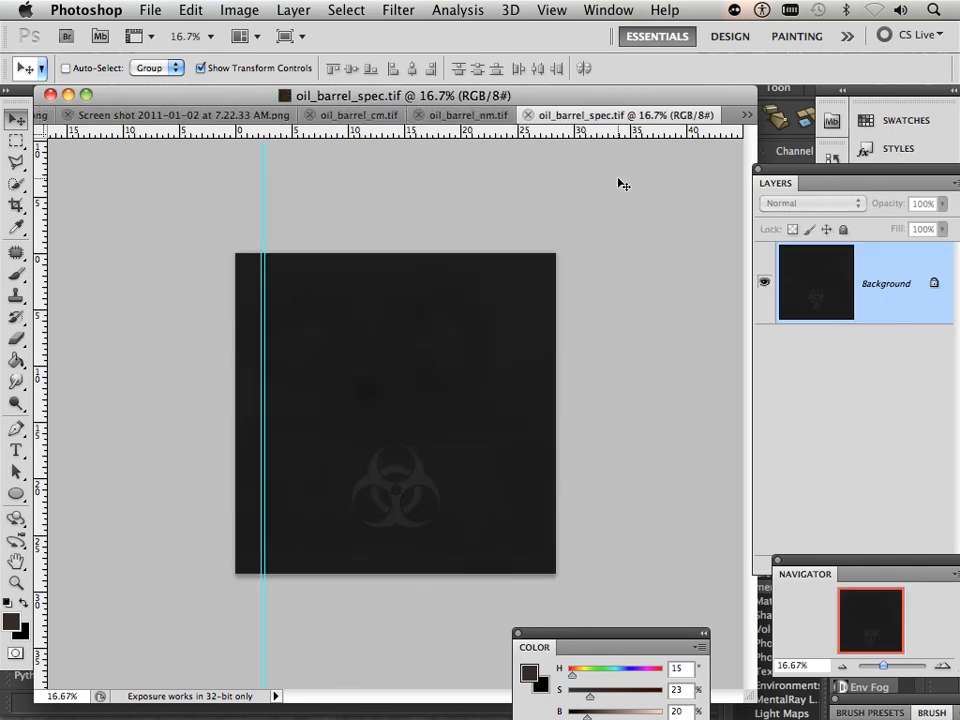
Step: Duplicate the Background layer of oil_barrel_spec.tif into Untitled-3
{"action": "right_click", "coordinate": [922, 262]}
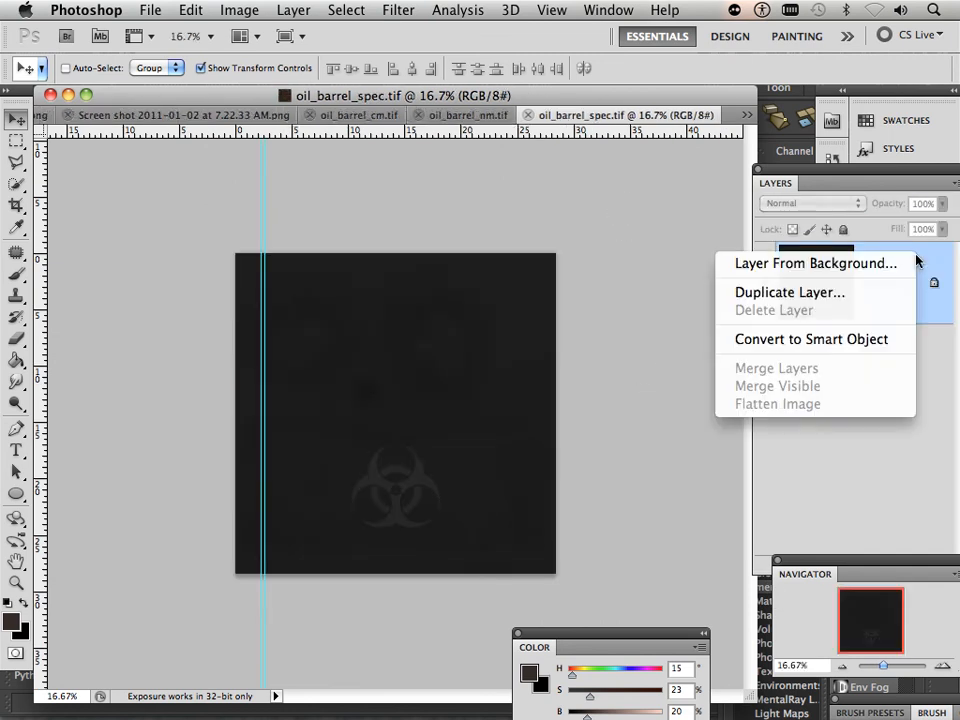
{"action": "left_click", "coordinate": [842, 306]}
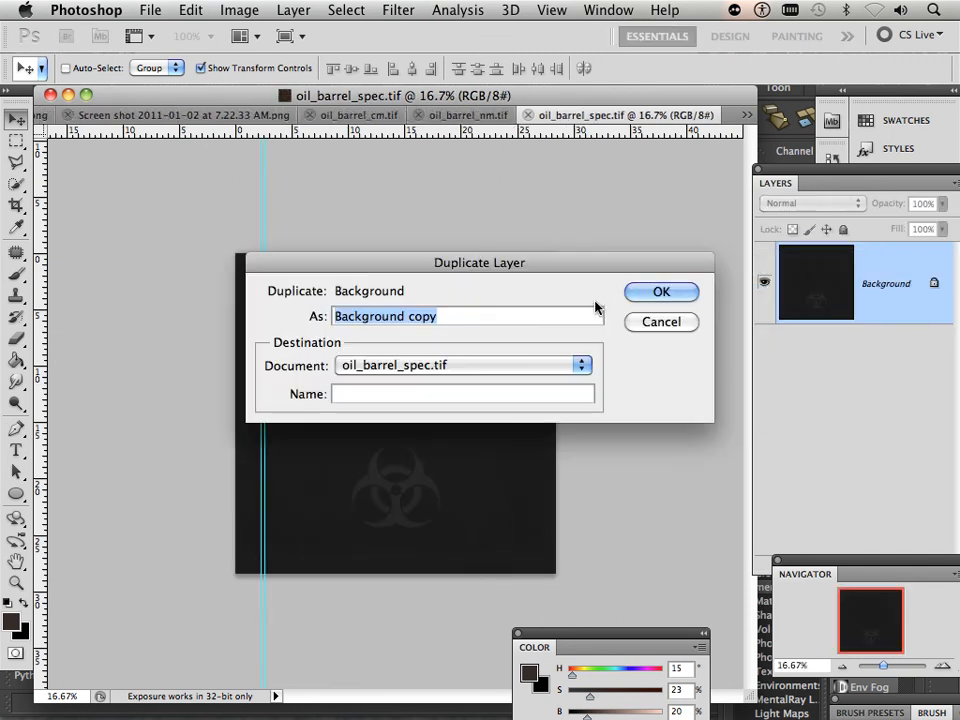
{"action": "left_click", "coordinate": [553, 365]}
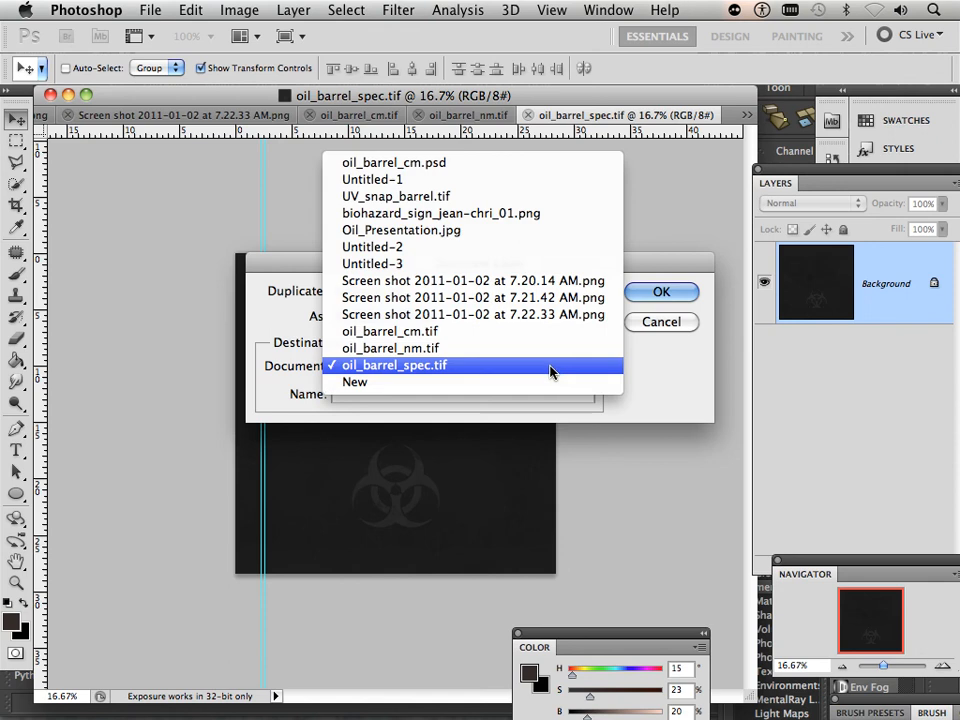
{"action": "left_click", "coordinate": [484, 264]}
{"action": "left_click", "coordinate": [628, 291]}
Step: Duplicate the Background layer of the normal map oil_barrel_nm.tif into Untitled-3
{"action": "left_click", "coordinate": [462, 115]}
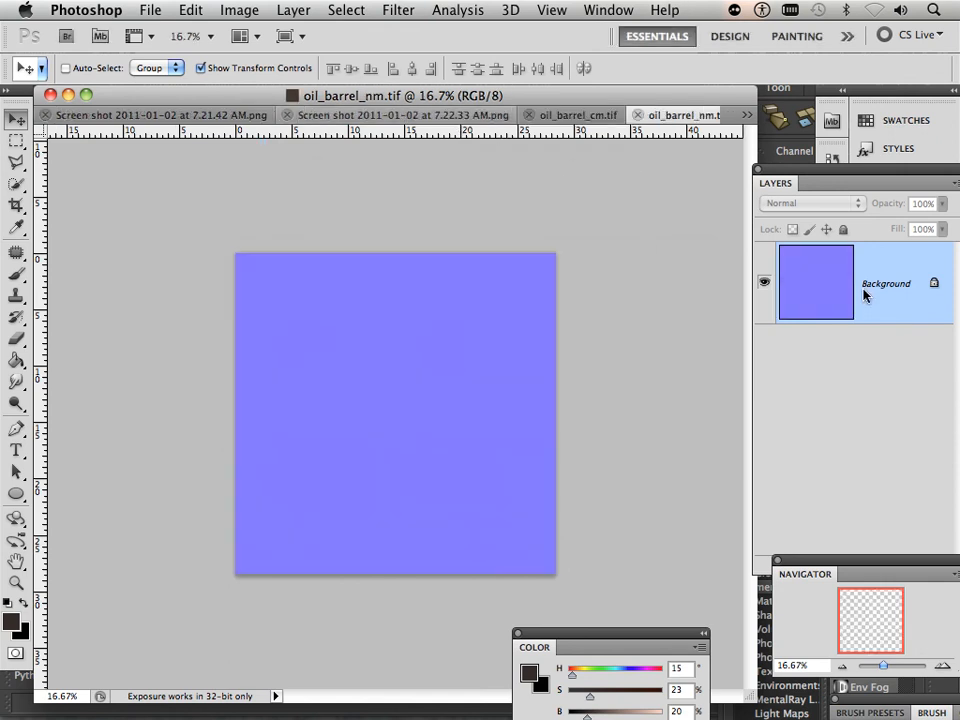
{"action": "right_click", "coordinate": [875, 284]}
{"action": "left_click", "coordinate": [833, 325]}
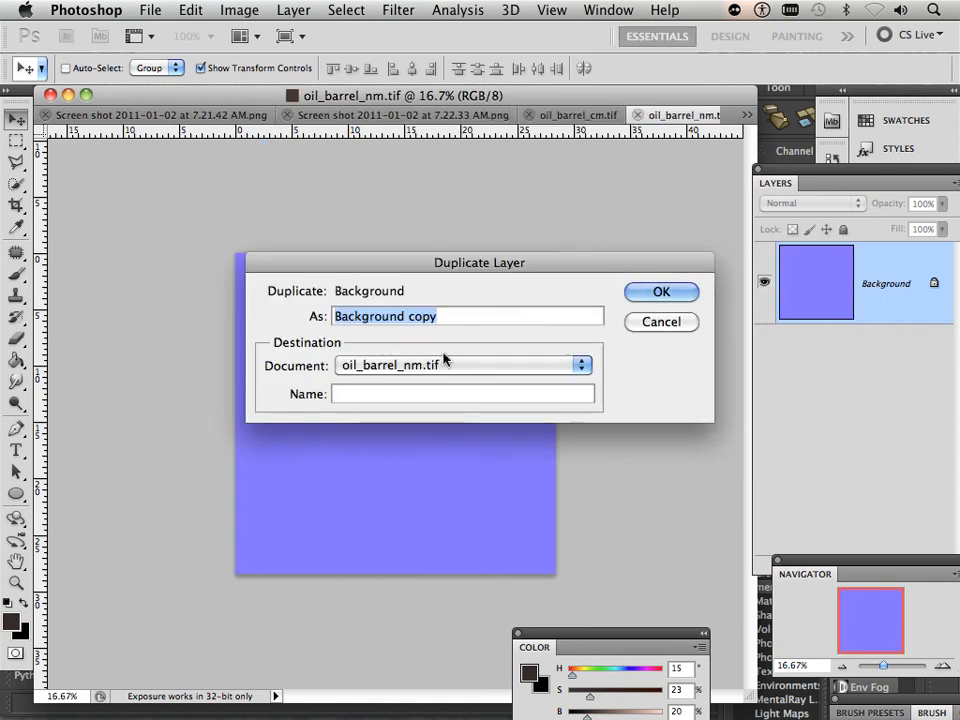
{"action": "left_click", "coordinate": [450, 367]}
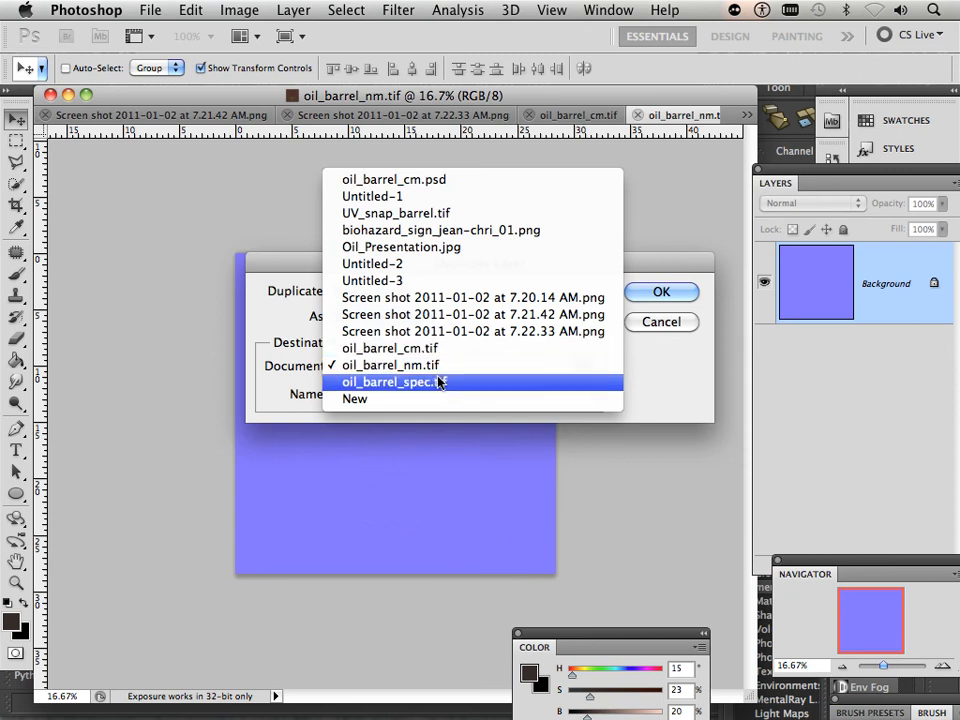
{"action": "left_click", "coordinate": [429, 282]}
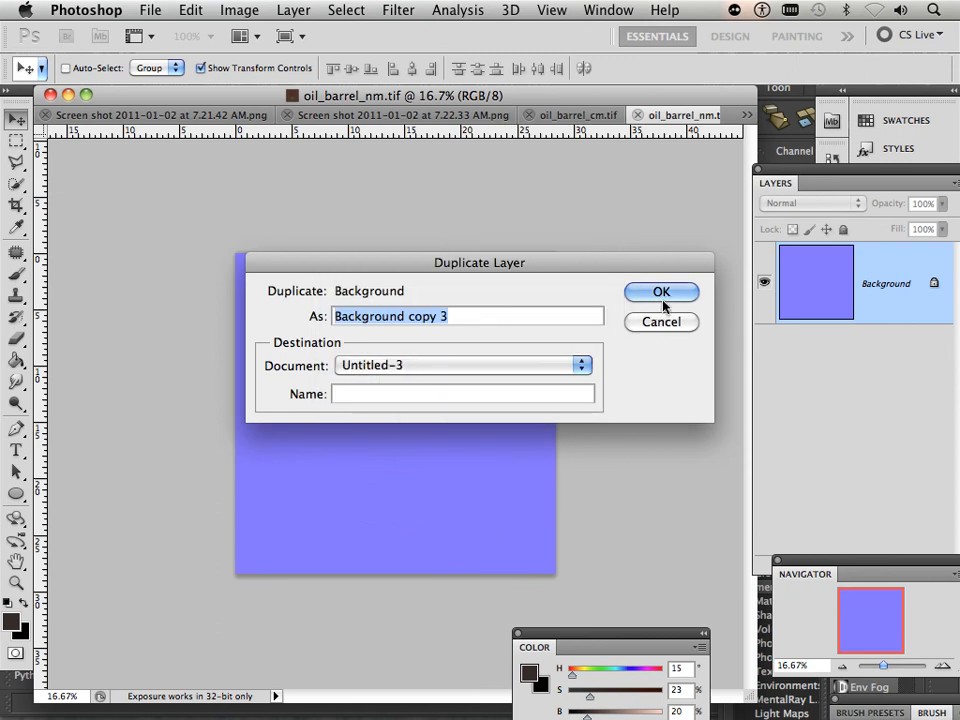
{"action": "left_click", "coordinate": [660, 294]}
Step: Duplicate the Background layer of the color map oil_barrel_cm.tif into Untitled-3
{"action": "left_click", "coordinate": [524, 115]}
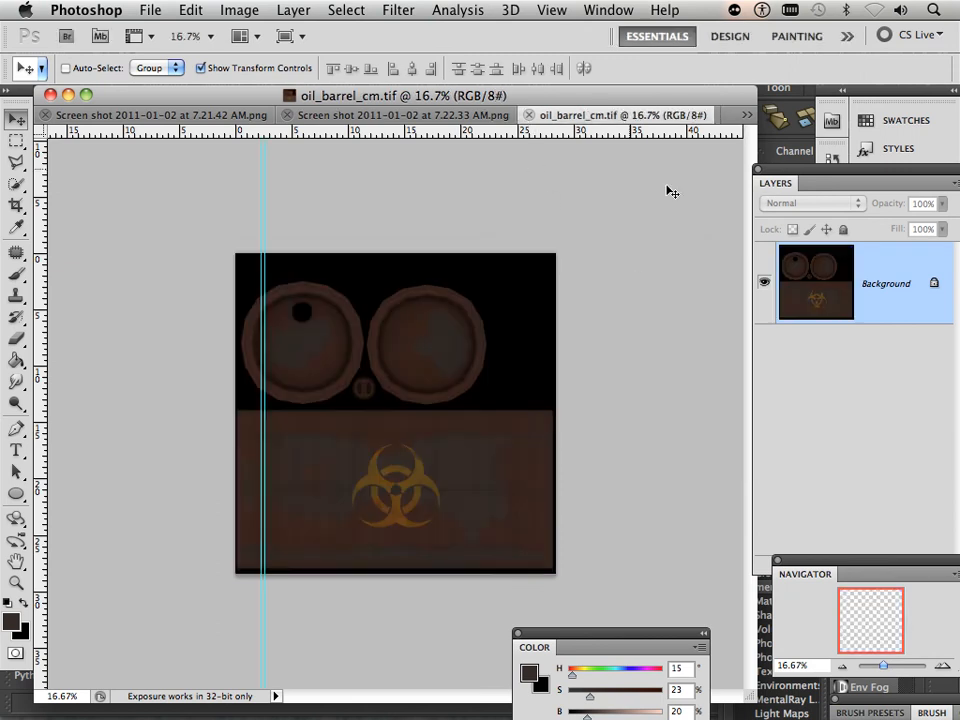
{"action": "right_click", "coordinate": [902, 302]}
{"action": "left_click", "coordinate": [856, 333]}
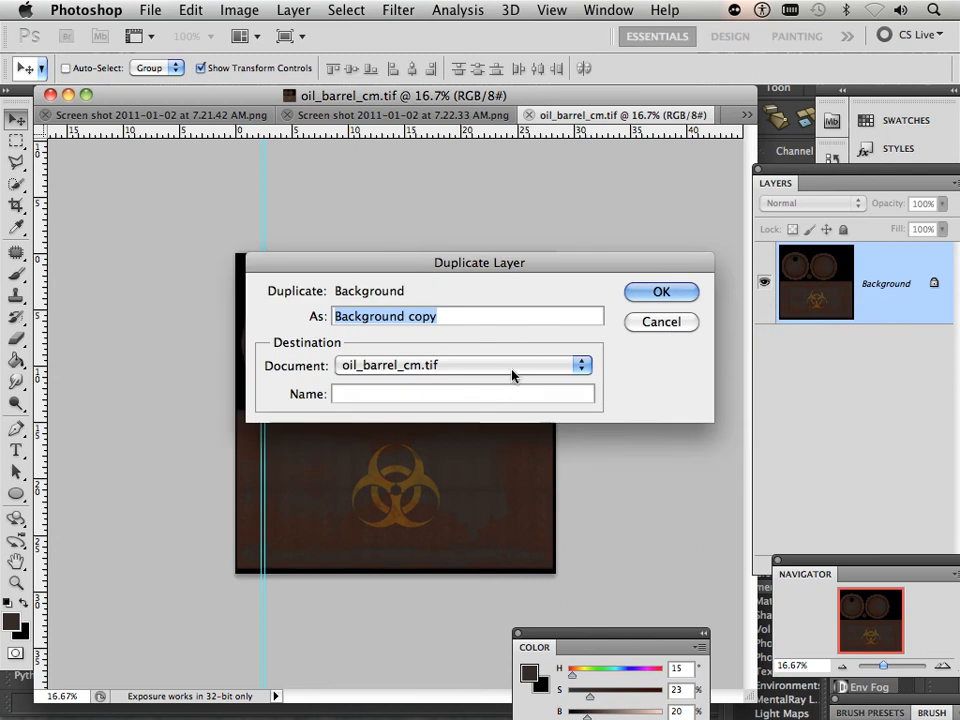
{"action": "left_click", "coordinate": [500, 367]}
{"action": "left_click", "coordinate": [474, 297]}
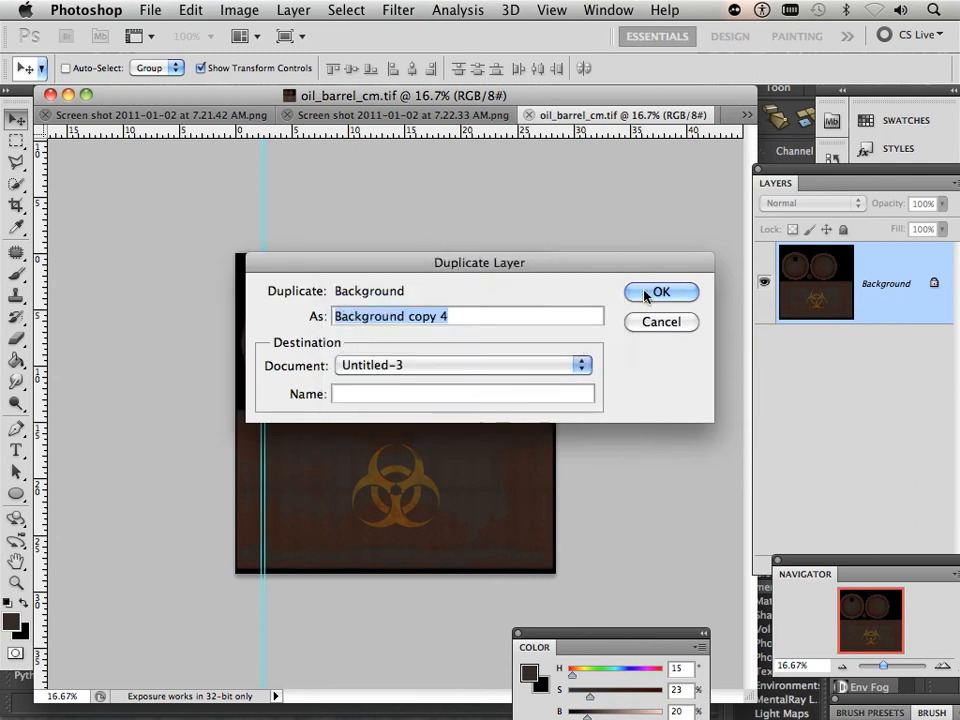
{"action": "left_click", "coordinate": [660, 291]}
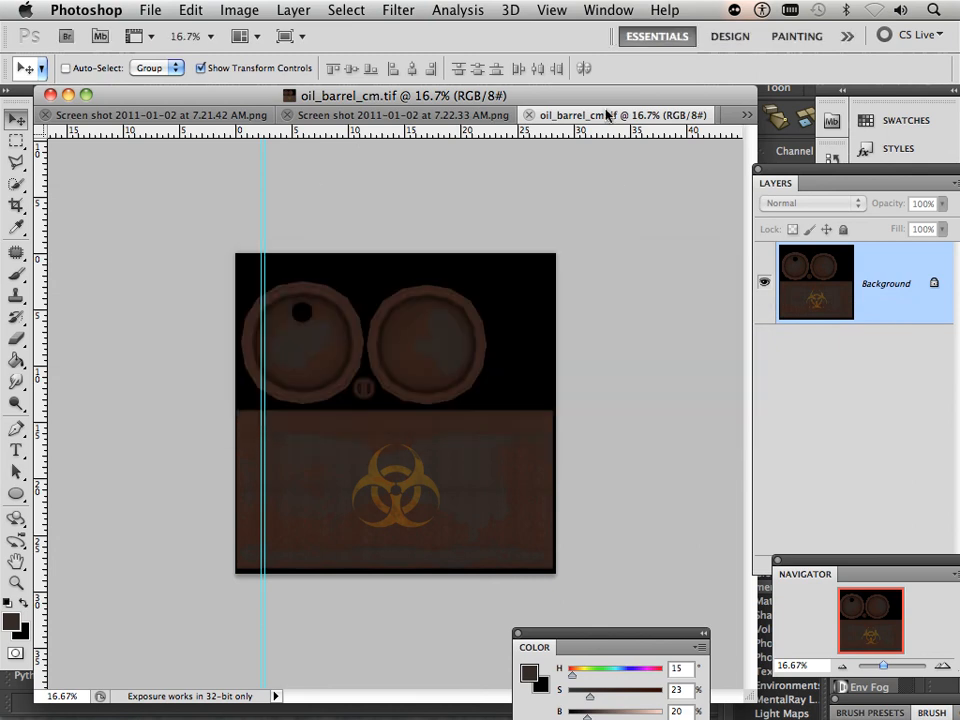
Step: In Untitled-3, scale the three texture map layers together to about 20% and place them below and left of the UV layout image
{"action": "left_click", "coordinate": [748, 116]}
{"action": "left_click", "coordinate": [746, 228]}
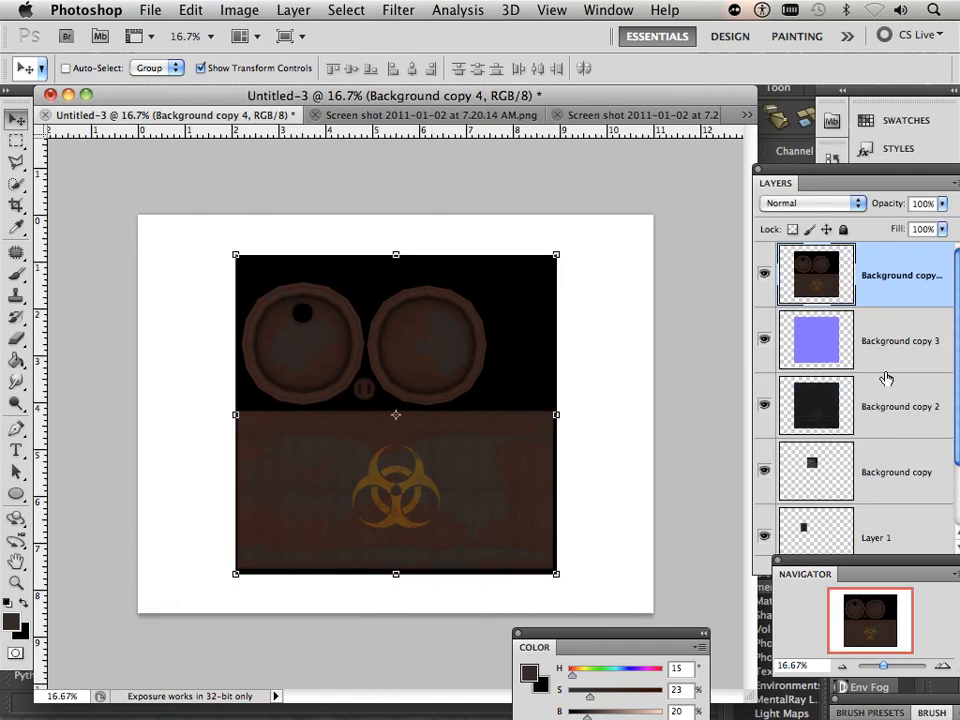
{"action": "left_click", "coordinate": [893, 402], "text": "shift"}
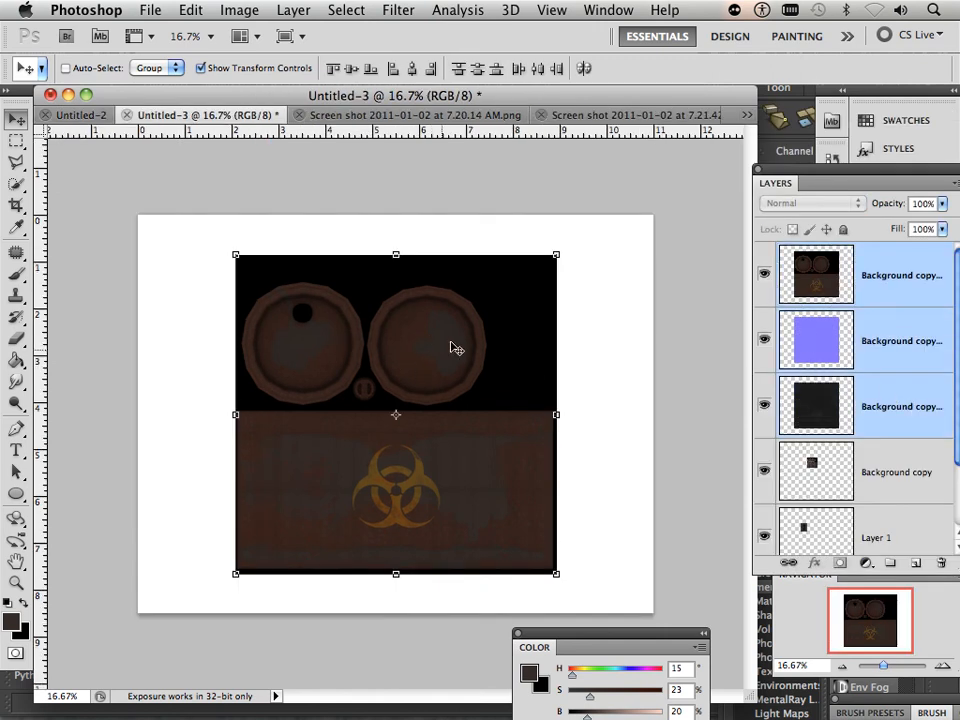
{"action": "left_click_drag", "start_coordinate": [561, 257], "coordinate": [274, 476]}
{"action": "left_click_drag", "start_coordinate": [289, 553], "coordinate": [316, 437]}
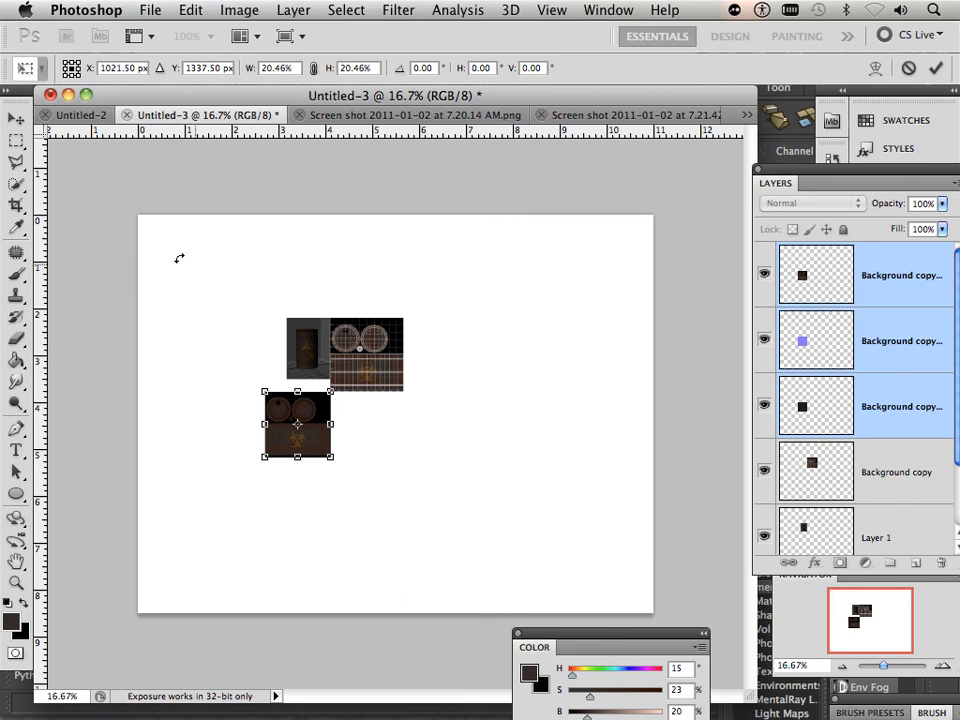
{"action": "left_click", "coordinate": [15, 117]}
{"action": "left_click", "coordinate": [638, 274]}
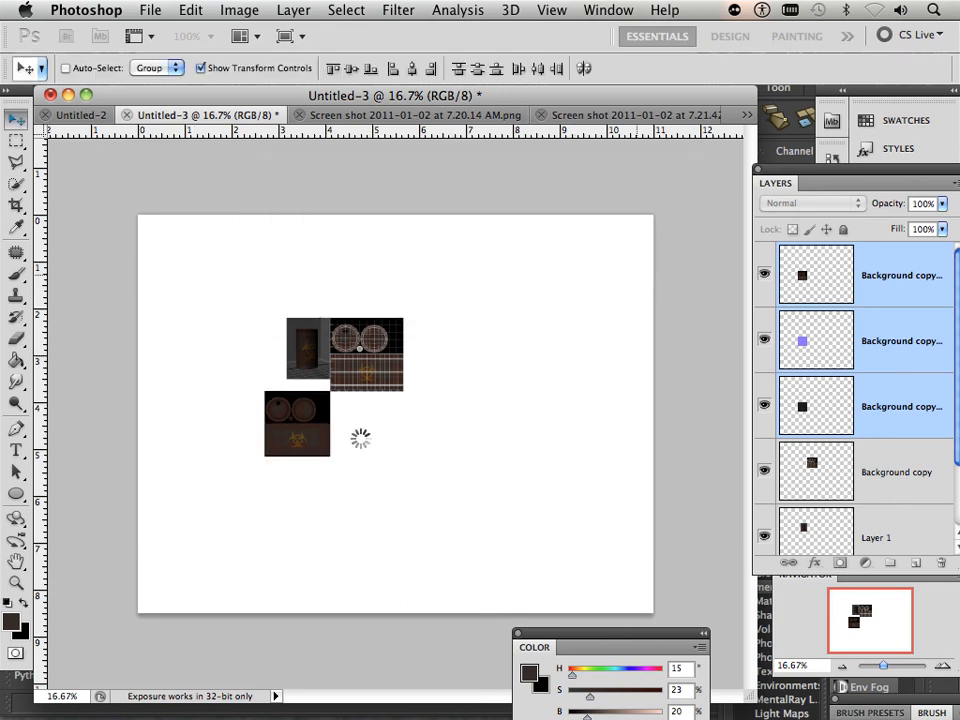
{"action": "mouse_move", "coordinate": [315, 407]}
{"action": "left_mouse_down"}
{"action": "mouse_move", "coordinate": [399, 431]}
{"action": "mouse_move", "coordinate": [336, 399]}
{"action": "mouse_move", "coordinate": [316, 429]}
{"action": "mouse_move", "coordinate": [316, 413]}
{"action": "left_mouse_up"}
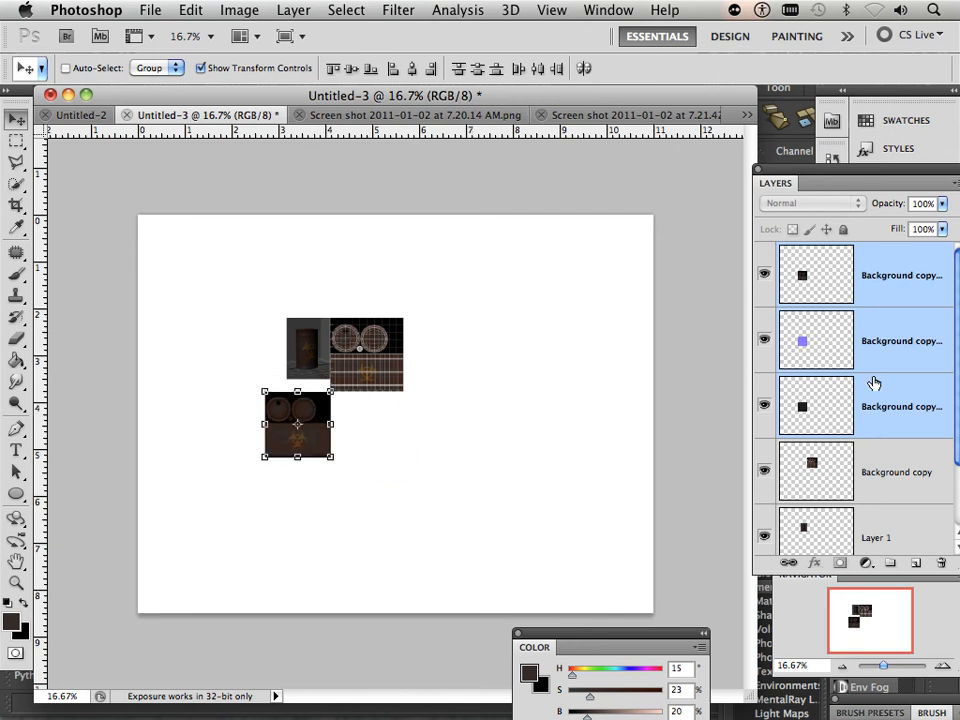
Step: Line up the texture maps in a row, placing the normal map right of the color map and the specular map right of that
{"action": "left_click", "coordinate": [893, 473]}
{"action": "left_click", "coordinate": [798, 298]}
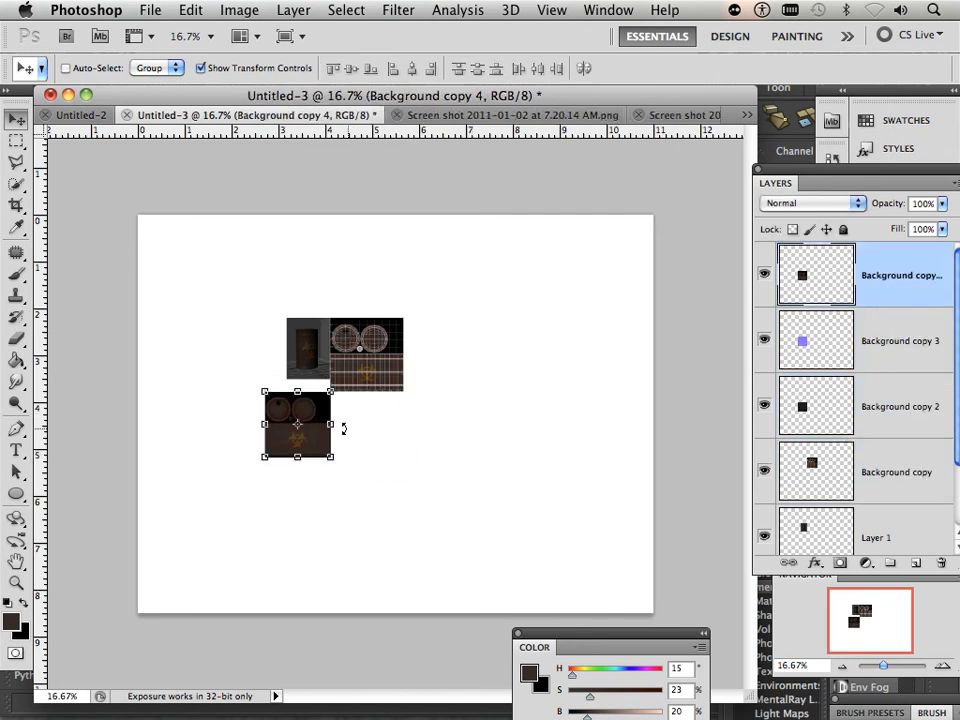
{"action": "left_click", "coordinate": [836, 343]}
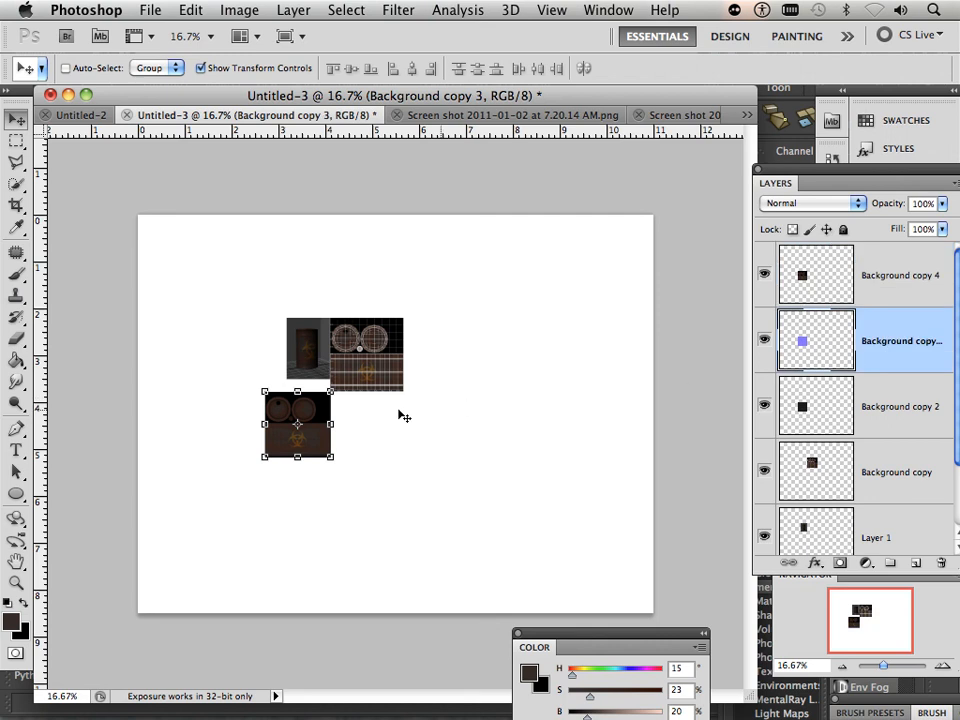
{"action": "left_click_drag", "start_coordinate": [321, 428], "coordinate": [384, 429]}
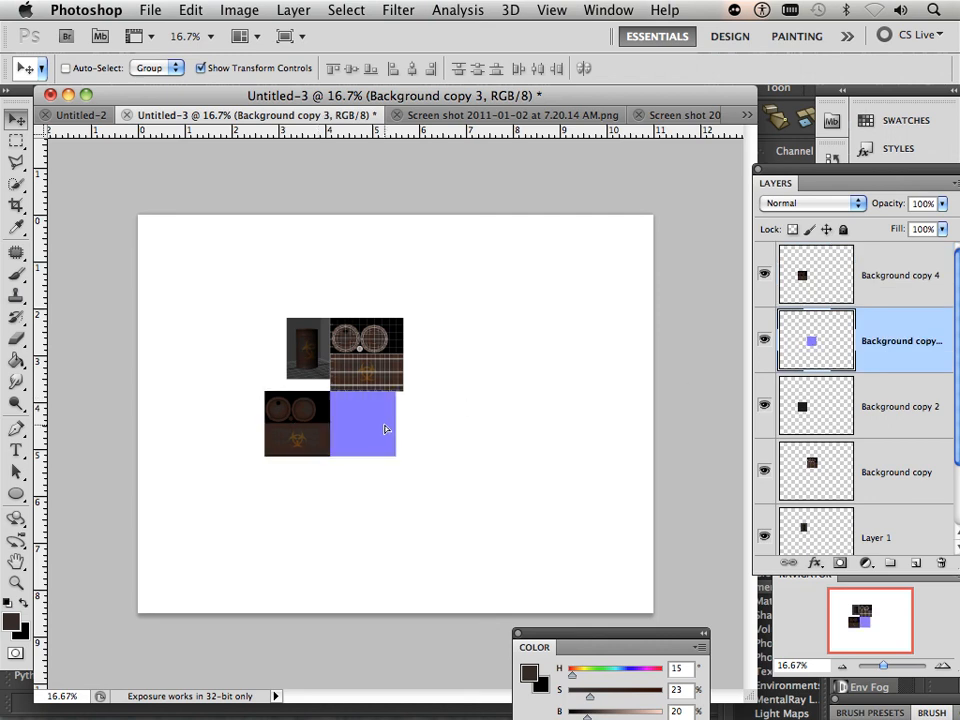
{"action": "left_click", "coordinate": [893, 394]}
{"action": "left_click_drag", "start_coordinate": [326, 450], "coordinate": [449, 444]}
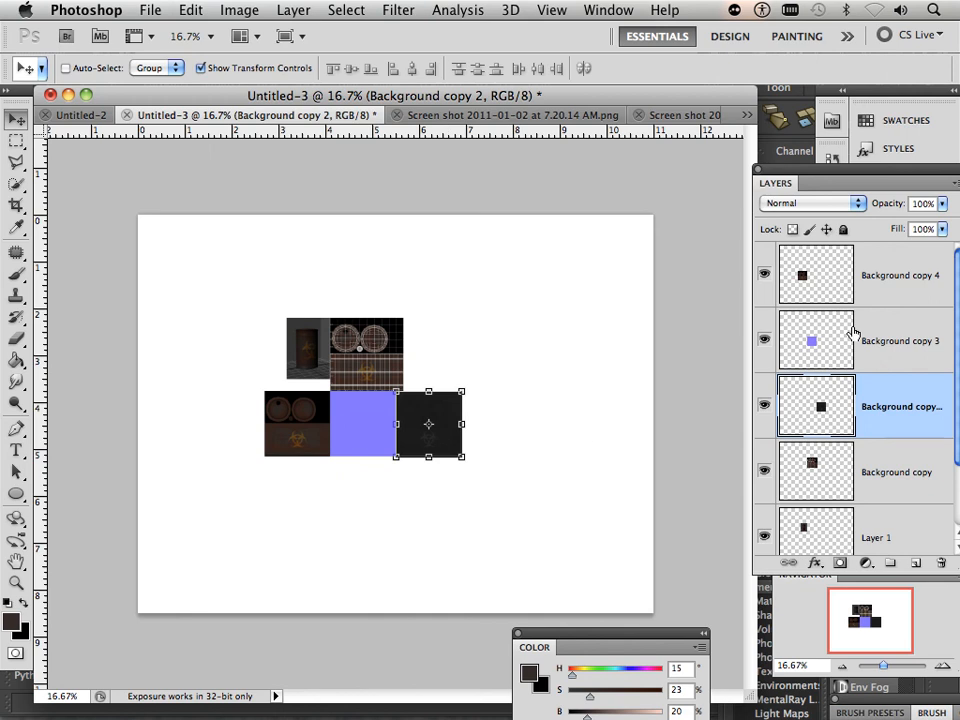
Step: Select the three texture map layers and shift the whole row slightly left beneath the barrel and UV layout images
{"action": "left_click", "coordinate": [902, 290], "text": "shift"}
{"action": "left_click_drag", "start_coordinate": [414, 439], "coordinate": [396, 437]}
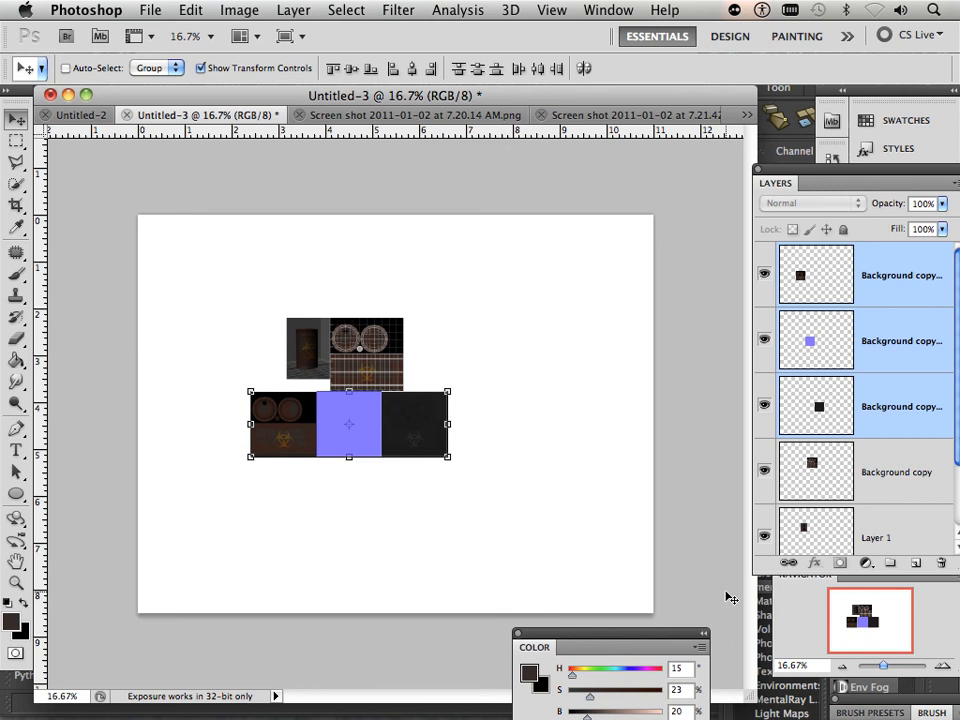
{"action": "left_click_drag", "start_coordinate": [883, 665], "coordinate": [890, 667]}
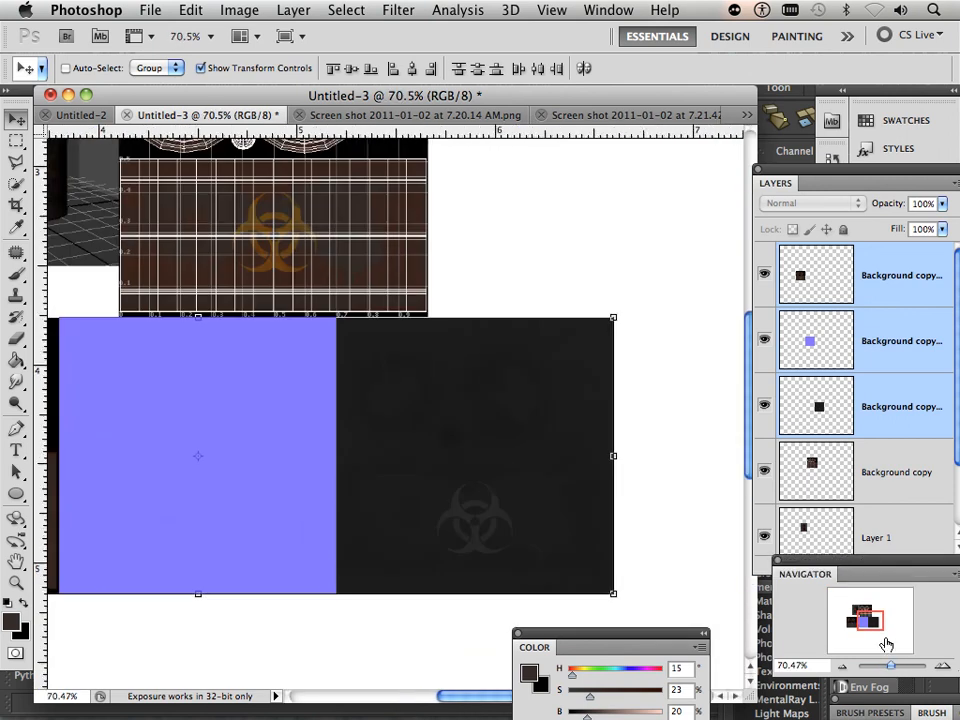
{"action": "left_click_drag", "start_coordinate": [868, 620], "coordinate": [856, 612]}
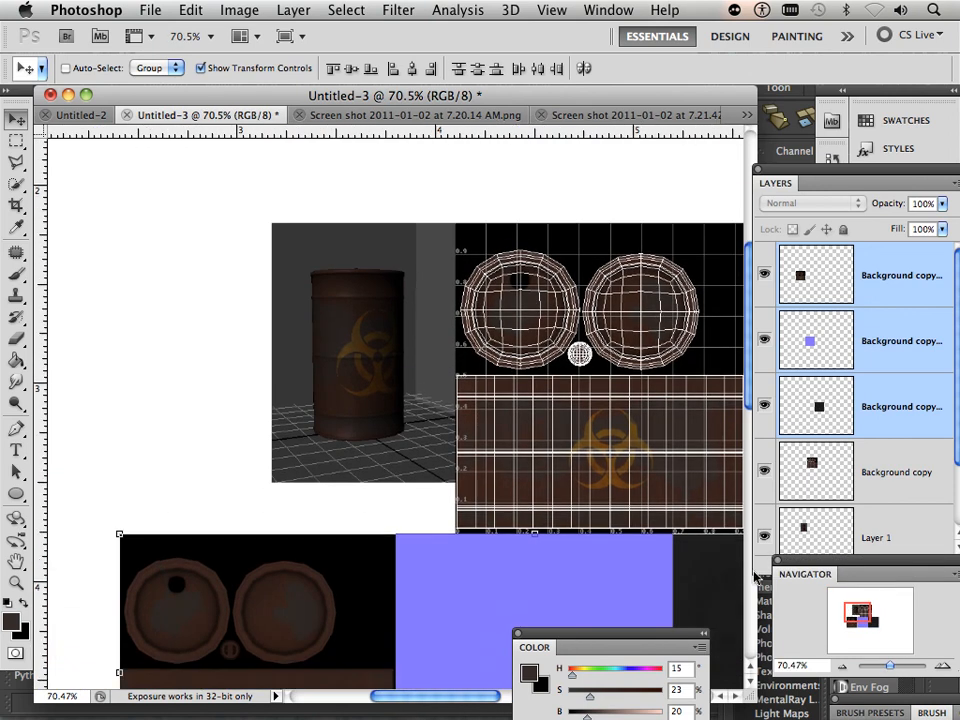
Step: Move the barrel screenshot left, separating it from the UV layout image
{"action": "left_click", "coordinate": [349, 381], "text": "super"}
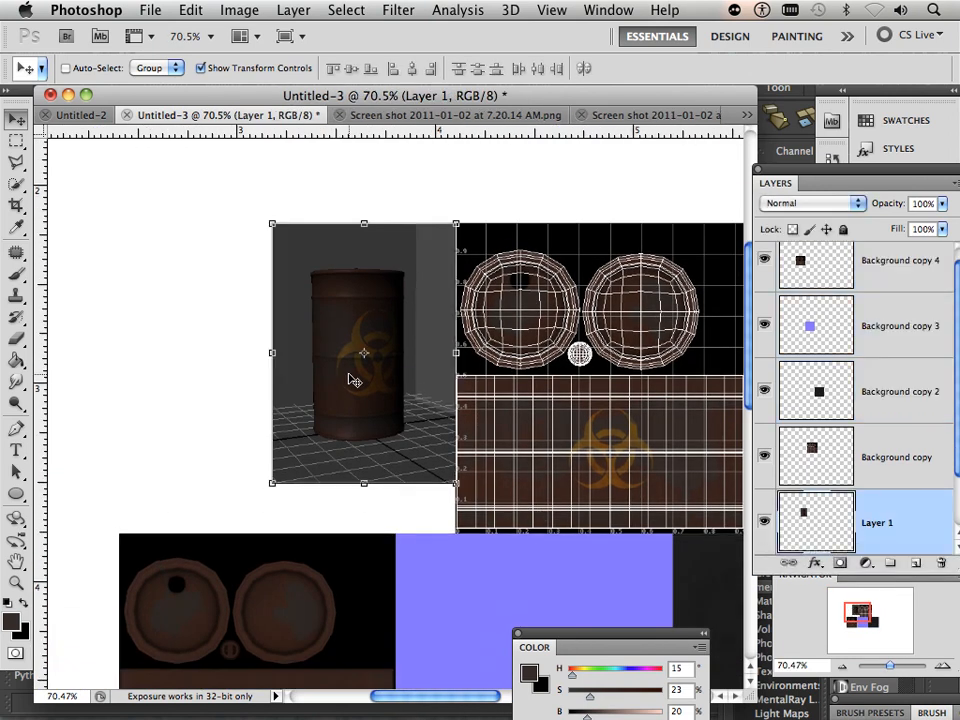
{"action": "left_click_drag", "start_coordinate": [387, 383], "coordinate": [289, 399]}
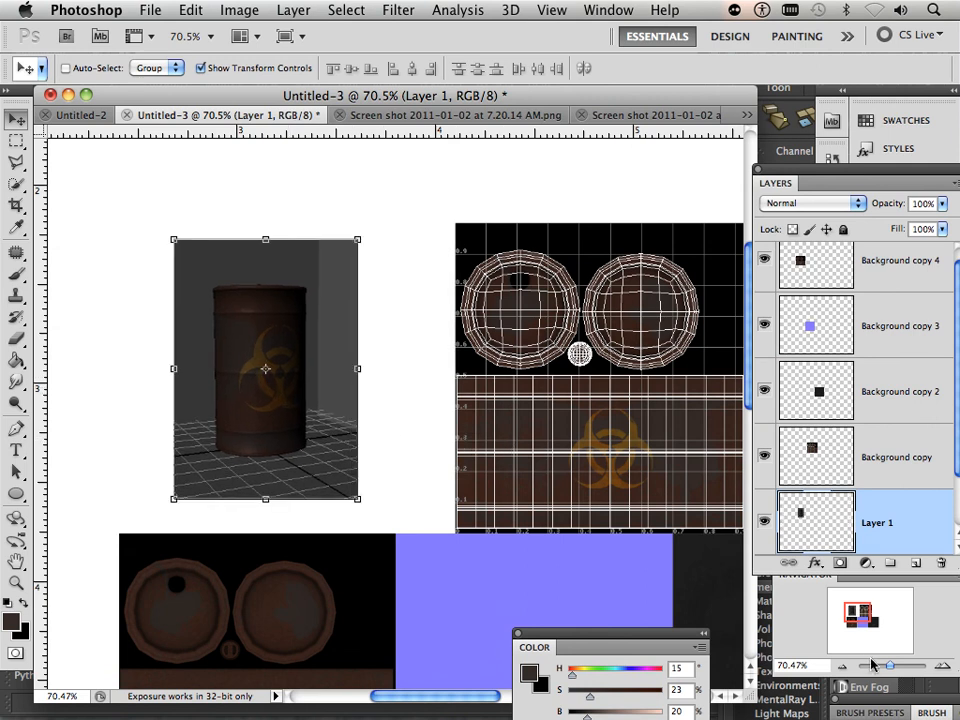
Step: Crop the canvas to a rectangular marquee drawn around all five images, leaving a small margin on every side
{"action": "left_click_drag", "start_coordinate": [882, 665], "coordinate": [888, 670]}
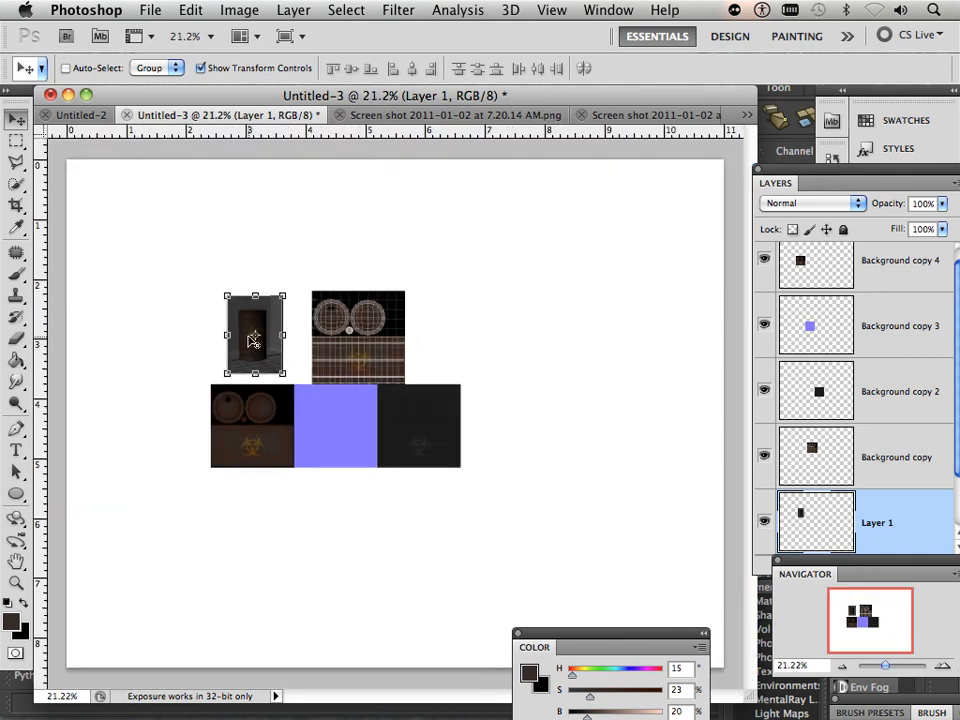
{"action": "left_click", "coordinate": [16, 138]}
{"action": "left_click_drag", "start_coordinate": [210, 279], "coordinate": [486, 487]}
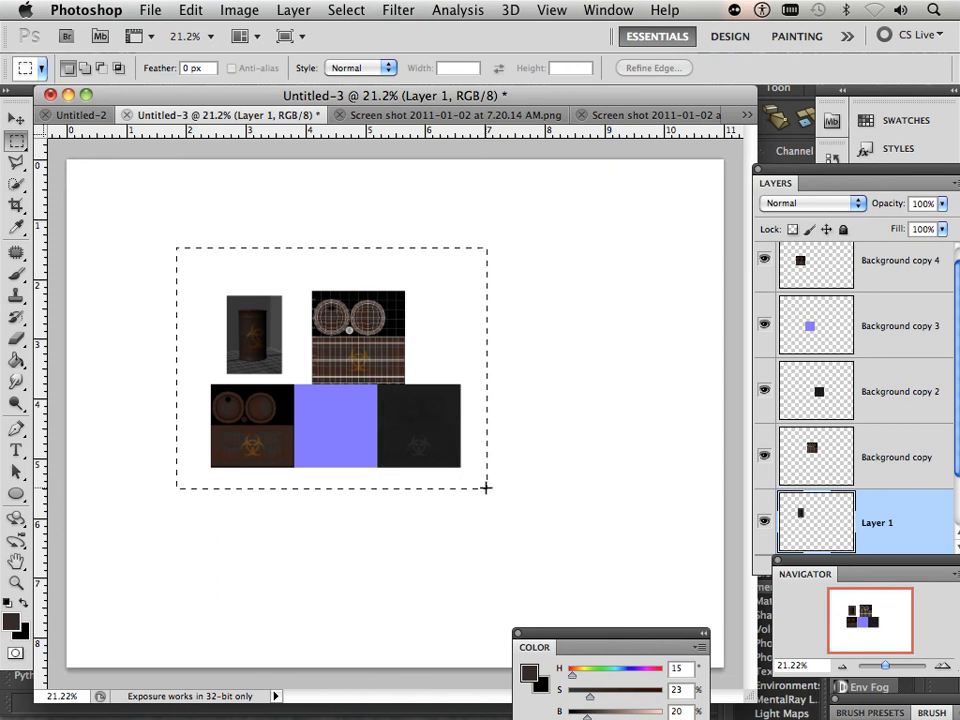
{"action": "left_click", "coordinate": [540, 468]}
{"action": "left_click_drag", "start_coordinate": [195, 265], "coordinate": [475, 484]}
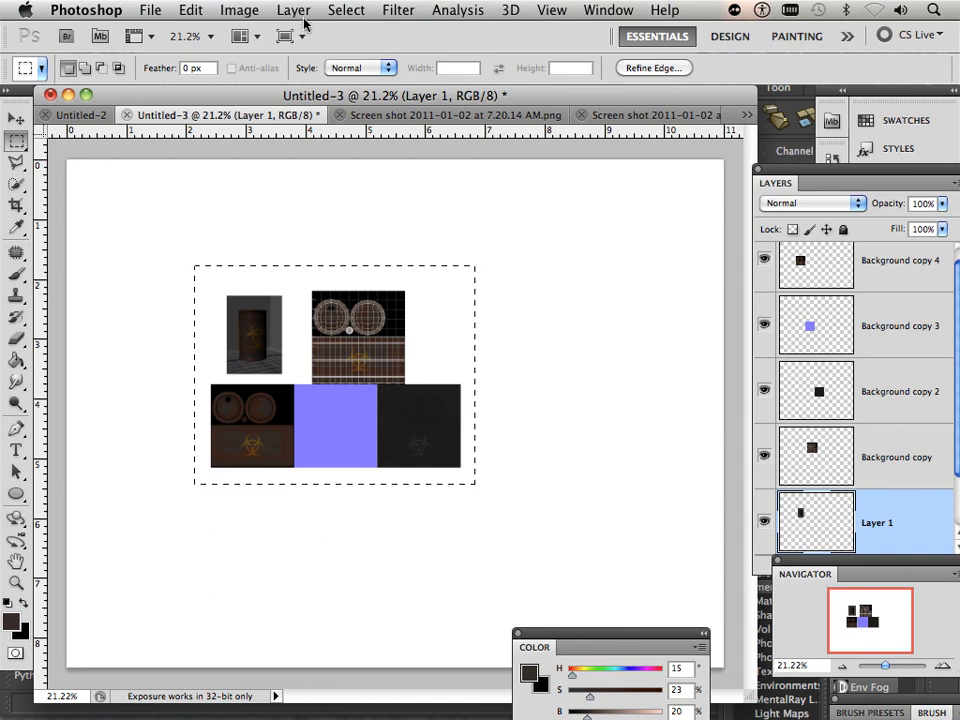
{"action": "left_click", "coordinate": [262, 10]}
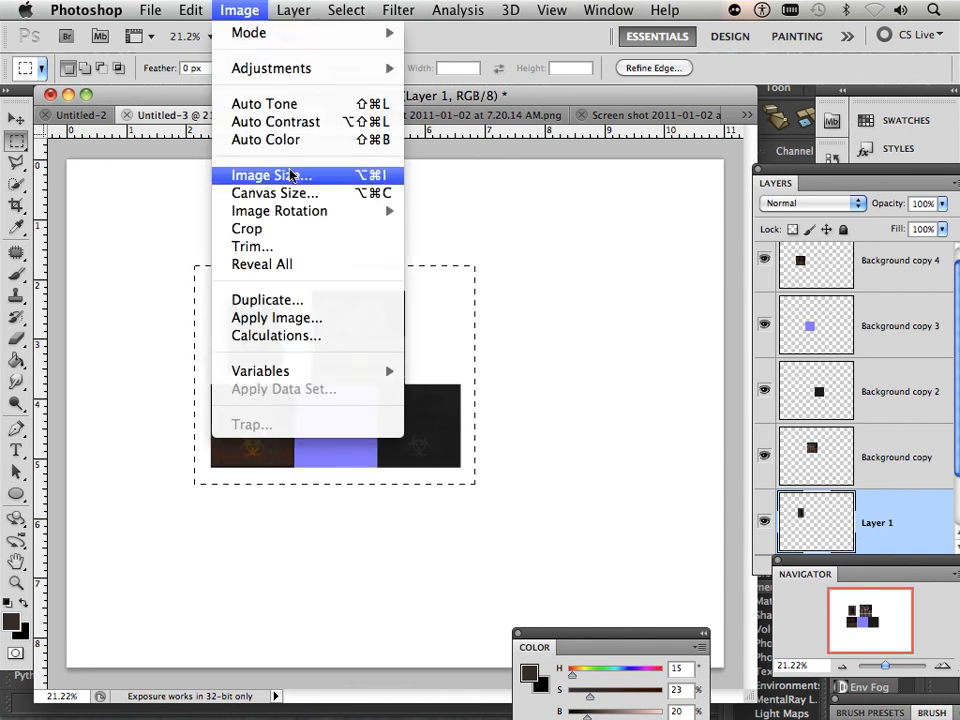
{"action": "left_click", "coordinate": [294, 230]}
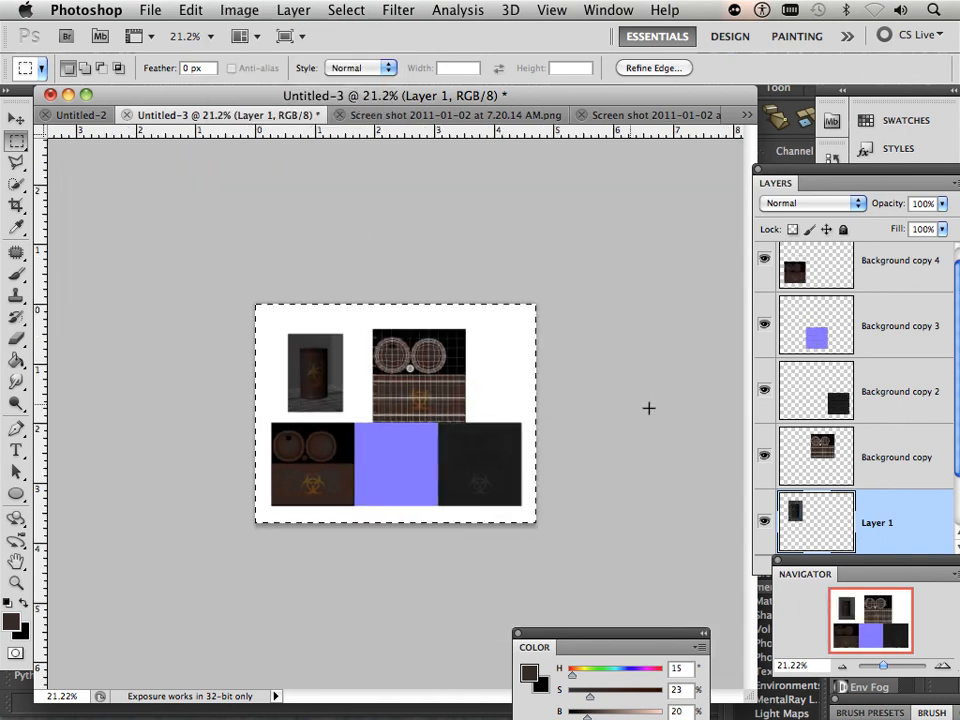
Step: Fill the Background layer with the mid gray #737373
{"action": "left_click_drag", "start_coordinate": [956, 445], "coordinate": [956, 482]}
{"action": "left_click", "coordinate": [816, 508]}
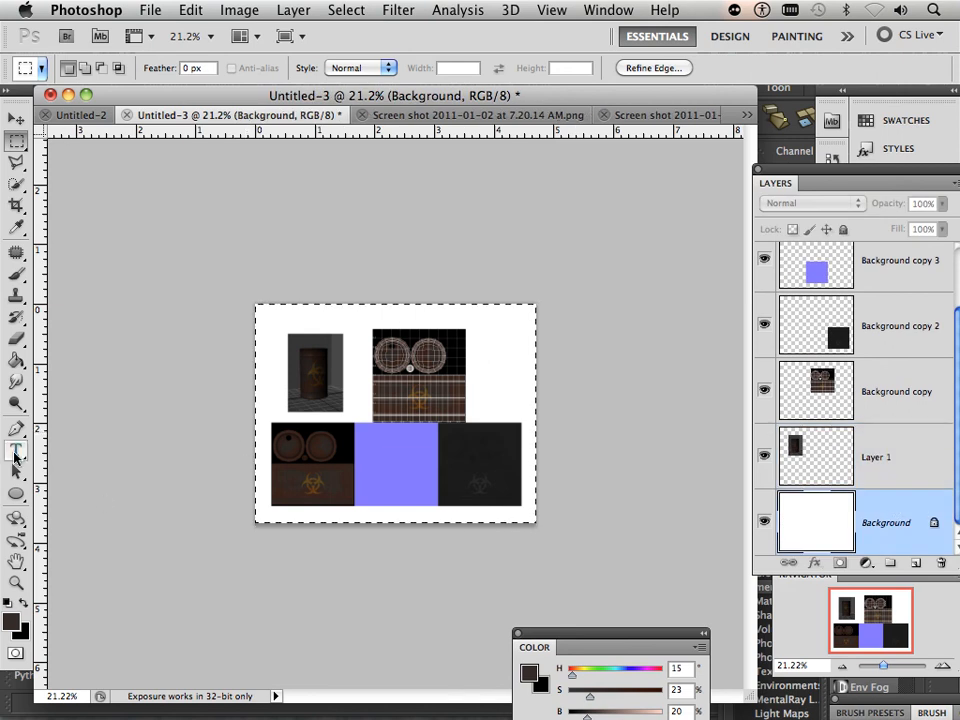
{"action": "left_click", "coordinate": [16, 358]}
{"action": "left_click", "coordinate": [11, 622]}
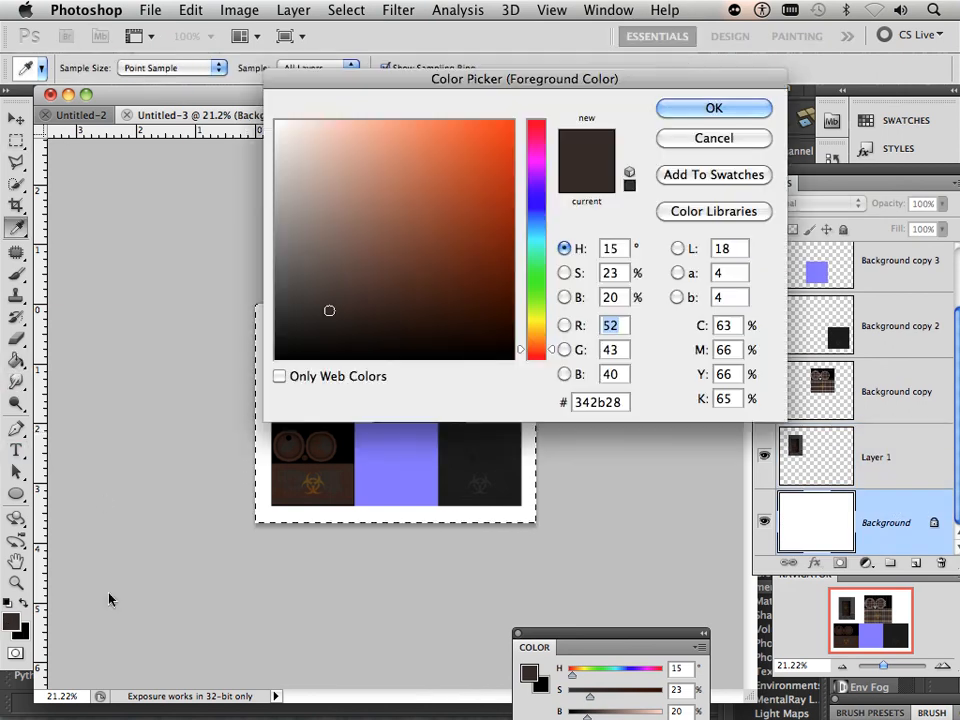
{"action": "mouse_move", "coordinate": [362, 257]}
{"action": "left_mouse_down"}
{"action": "mouse_move", "coordinate": [271, 268]}
{"action": "mouse_move", "coordinate": [277, 251]}
{"action": "left_mouse_up"}
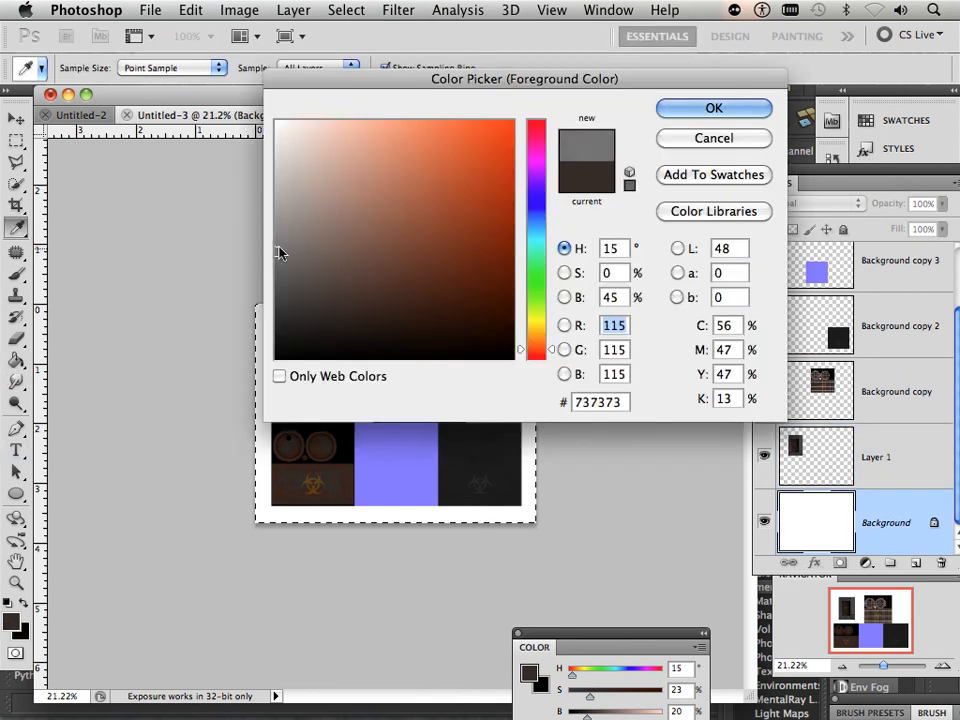
{"action": "left_click", "coordinate": [674, 118]}
{"action": "left_click", "coordinate": [258, 316]}
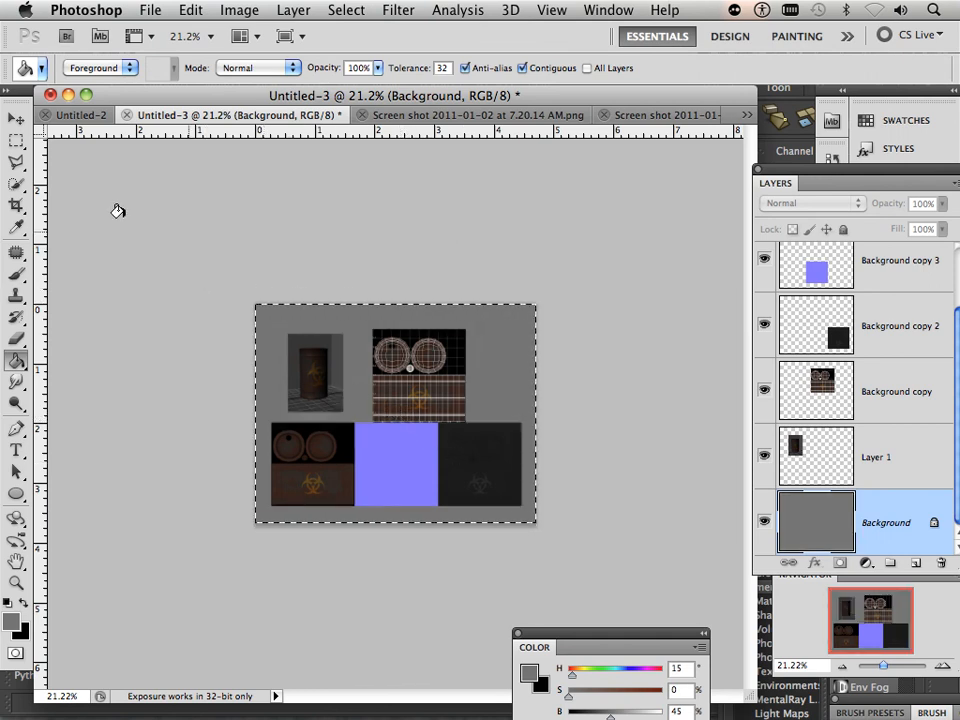
Step: Deselect the marquee selection and move the UV layout image up and to the right, clear of the texture map row
{"action": "left_click", "coordinate": [16, 119]}
{"action": "left_click", "coordinate": [812, 394]}
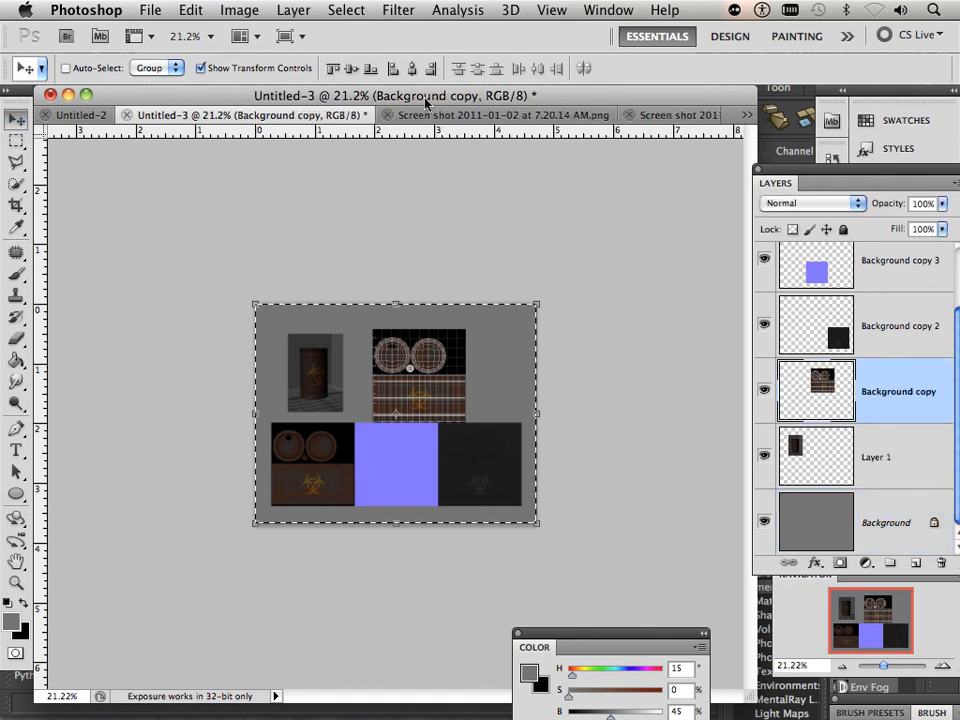
{"action": "left_click", "coordinate": [340, 9]}
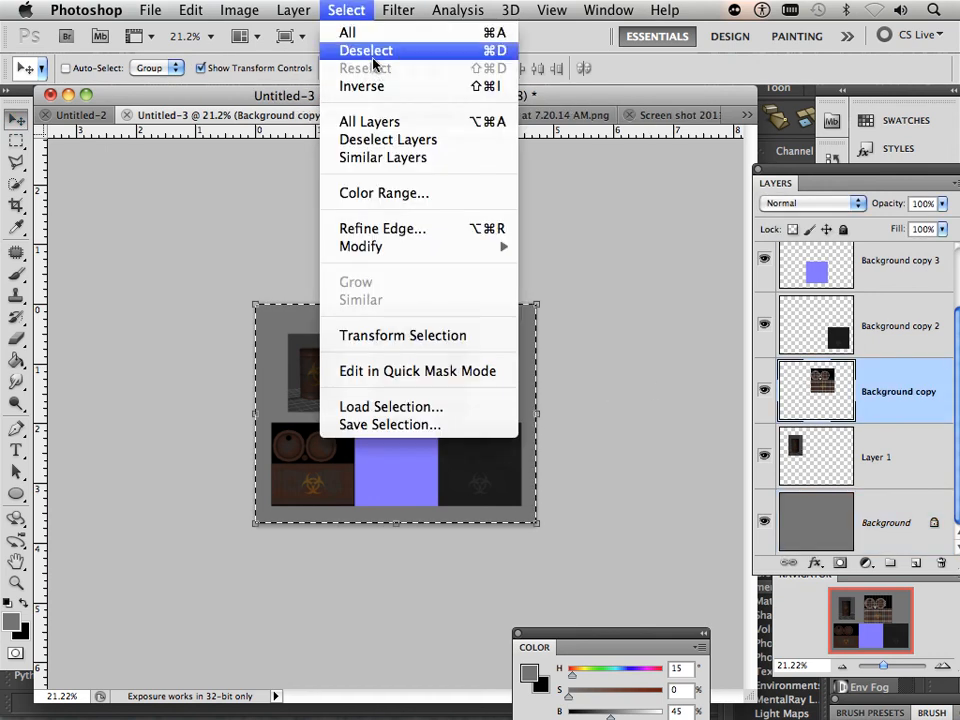
{"action": "left_click", "coordinate": [368, 51]}
{"action": "left_click_drag", "start_coordinate": [444, 358], "coordinate": [491, 349]}
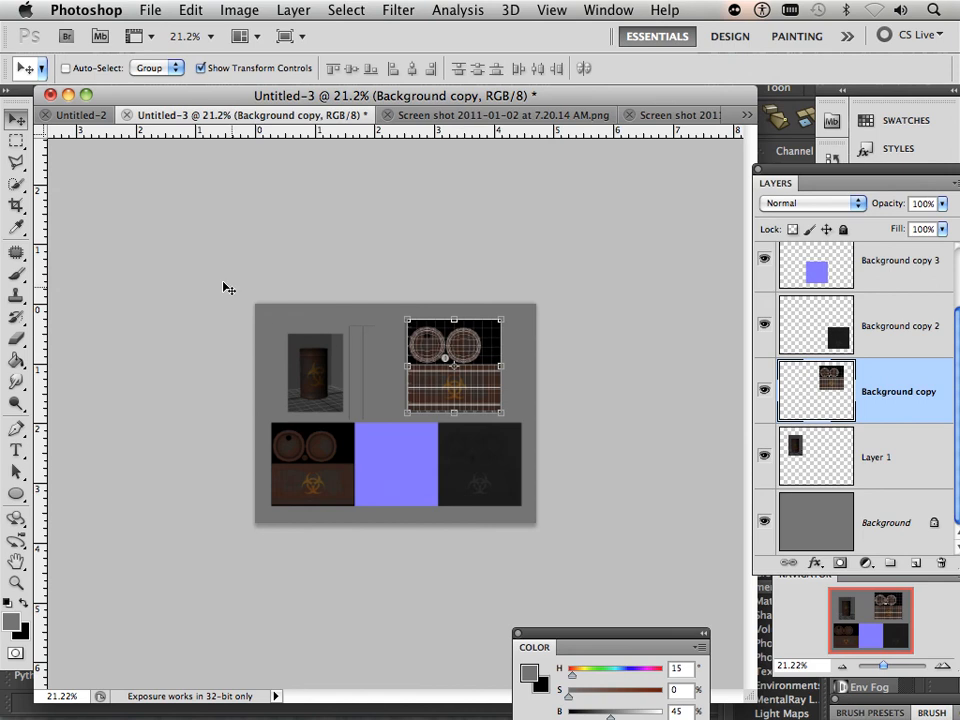
{"action": "mouse_move", "coordinate": [178, 274]}
{"action": "left_mouse_down"}
{"action": "mouse_move", "coordinate": [465, 499]}
{"action": "mouse_move", "coordinate": [332, 328]}
{"action": "mouse_move", "coordinate": [185, 269]}
{"action": "left_mouse_up"}
{"action": "left_click_drag", "start_coordinate": [506, 398], "coordinate": [472, 391]}
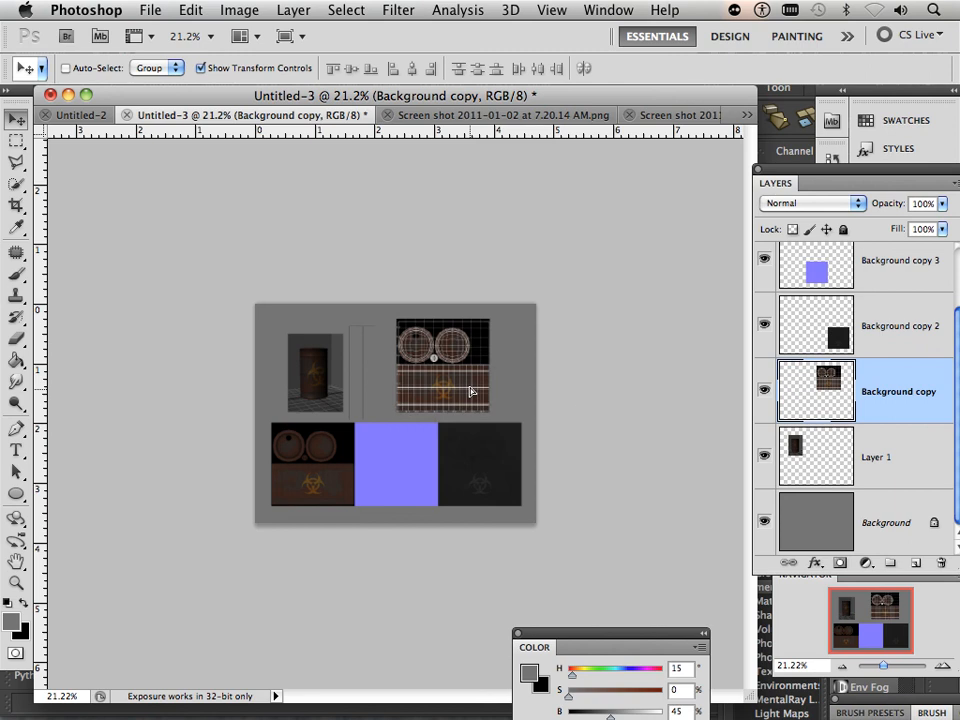
Step: Select all layers from Layer 1 to Background copy 4 and nudge them together upward, leaving more space beneath the texture maps
{"action": "left_click", "coordinate": [797, 510]}
{"action": "left_click", "coordinate": [882, 450]}
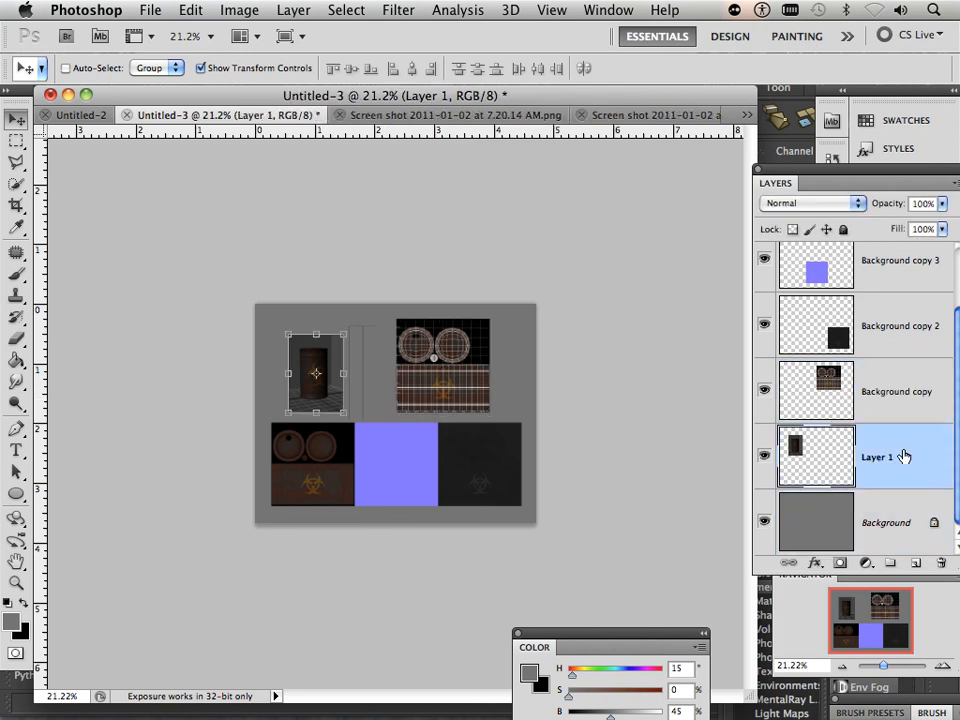
{"action": "scroll", "coordinate": [885, 430], "scroll_direction": "up", "scroll_amount": 2}
{"action": "left_click", "coordinate": [873, 290], "text": "shift"}
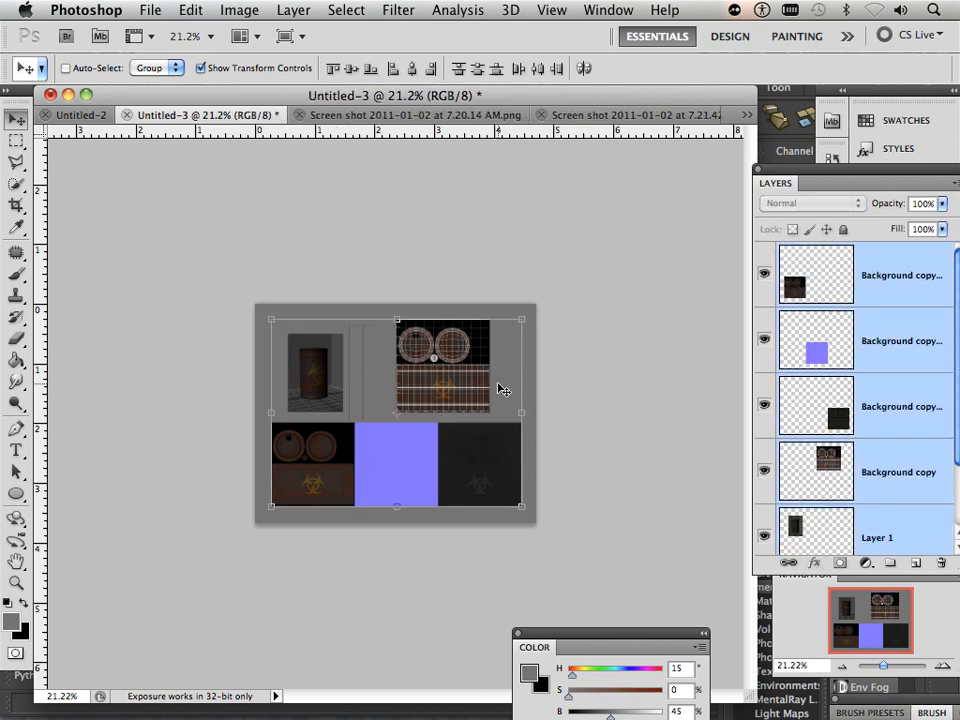
{"action": "key", "text": "shift+Up"}
{"action": "key", "text": "shift+Up"}
{"action": "key", "text": "shift+Up"}
{"action": "key", "text": "shift+Up"}
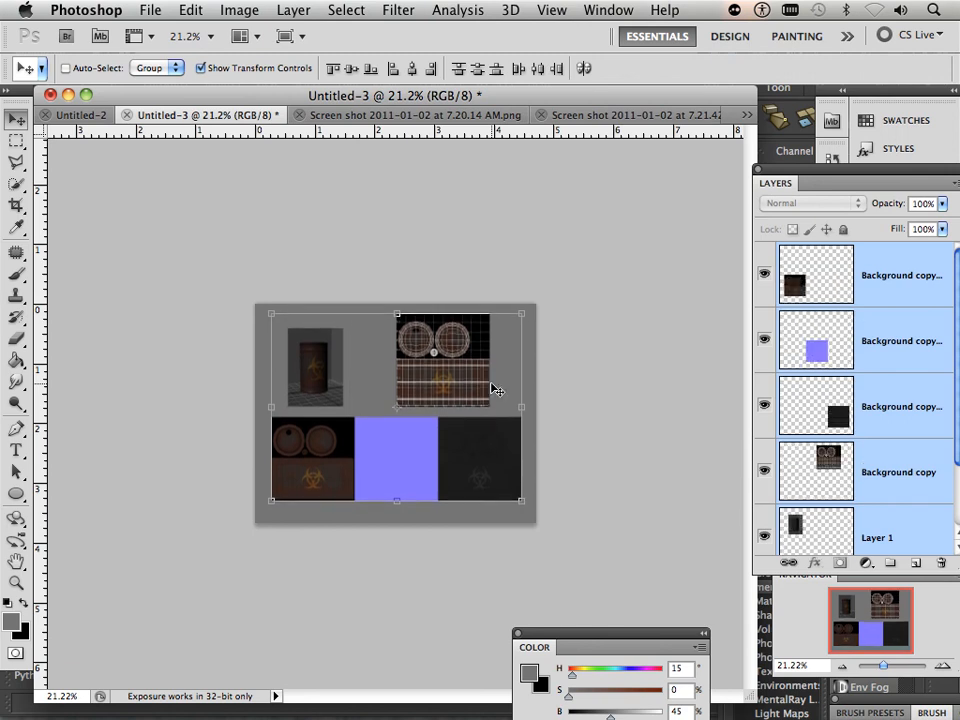
{"action": "key", "text": "Up"}
{"action": "key", "text": "Up"}
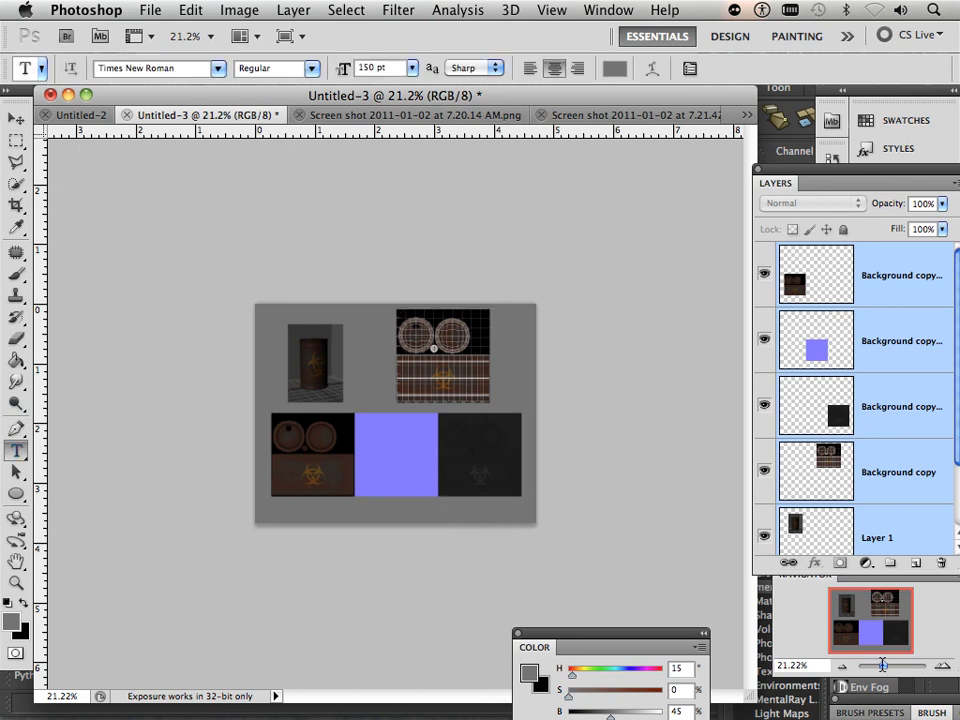
Step: Switch to Finder and open the example sheet Oil_Presentation.jpg from the support pictures folder in Adobe Photoshop CS5
{"action": "left_click", "coordinate": [885, 665]}
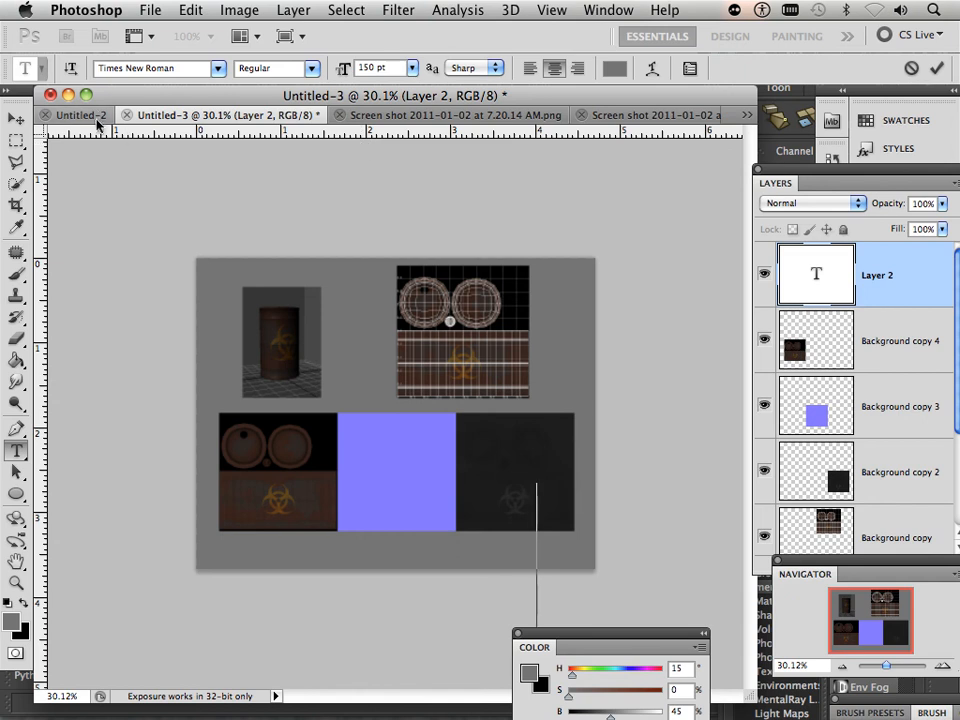
{"action": "mouse_move", "coordinate": [158, 713]}
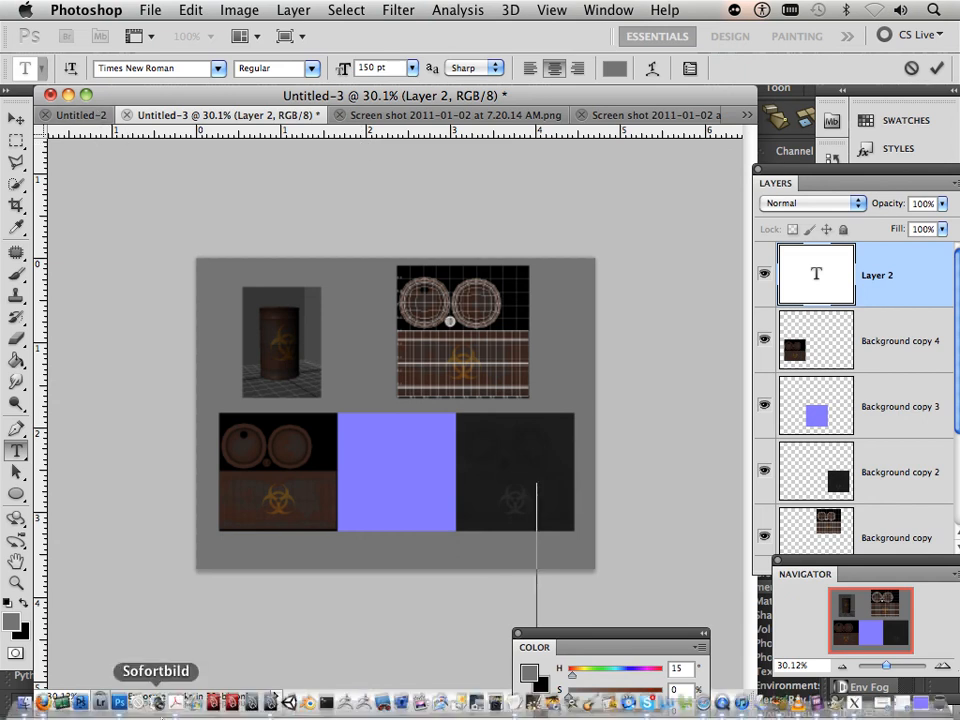
{"action": "left_click", "coordinate": [28, 703]}
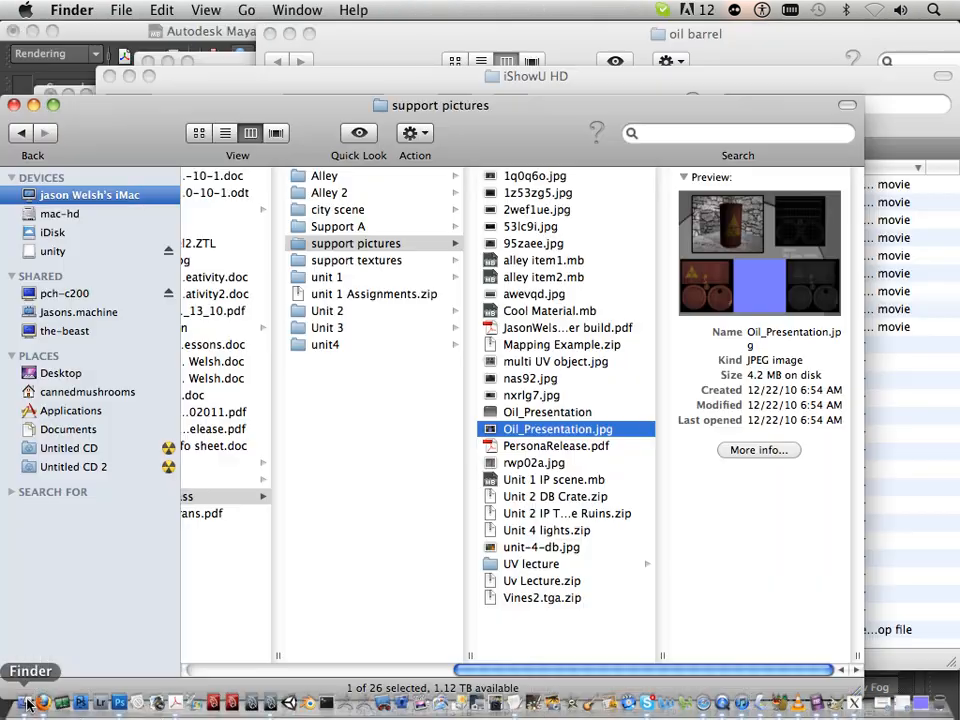
{"action": "right_click", "coordinate": [527, 437]}
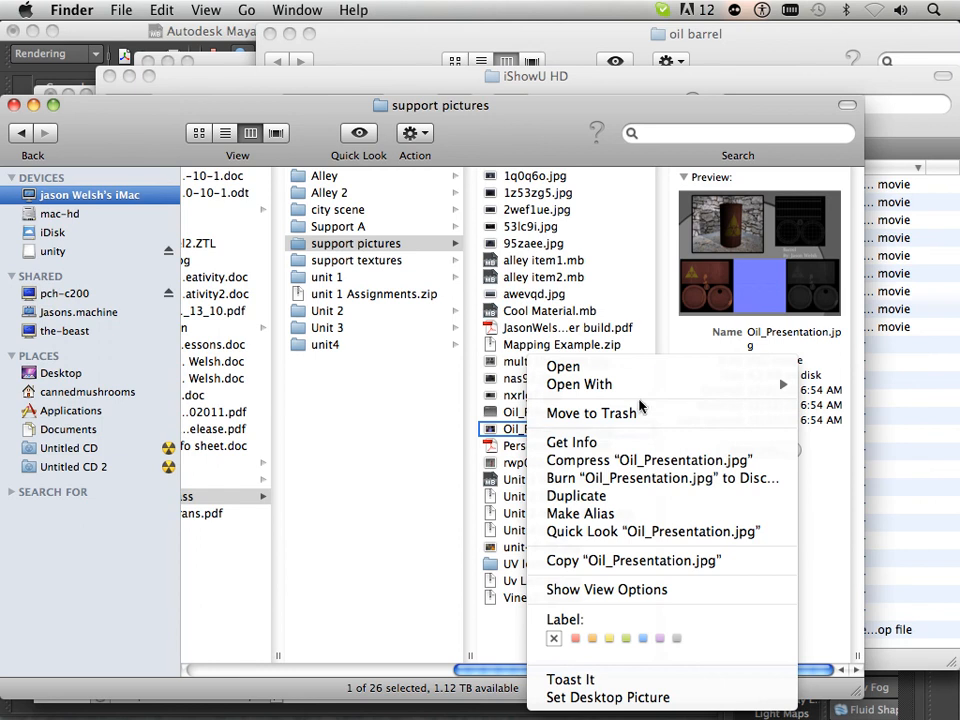
{"action": "mouse_move", "coordinate": [643, 388]}
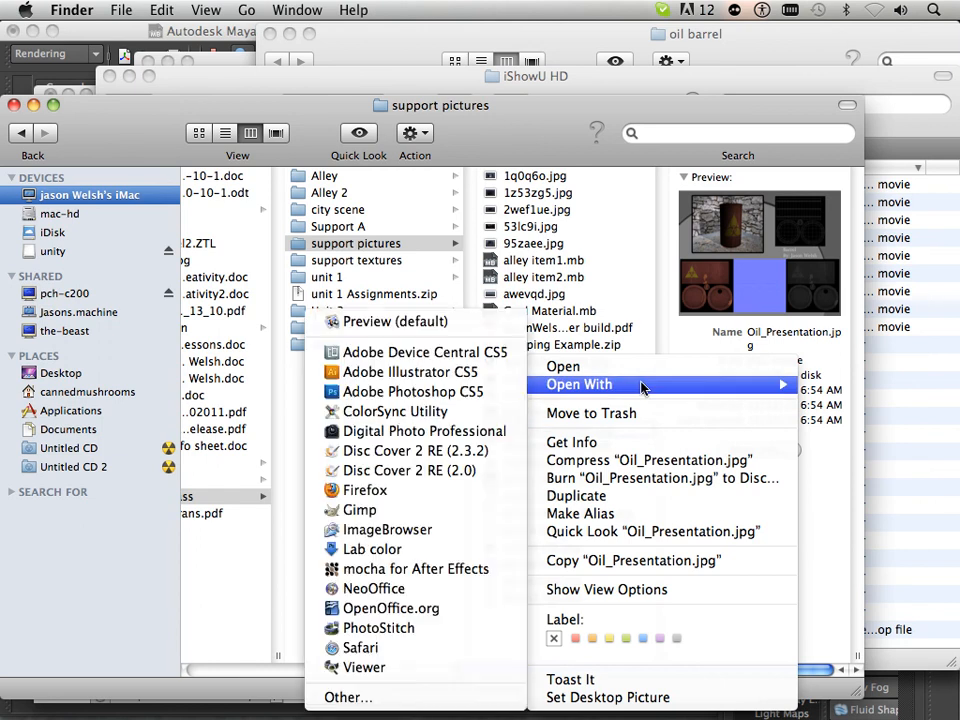
{"action": "left_click", "coordinate": [415, 391]}
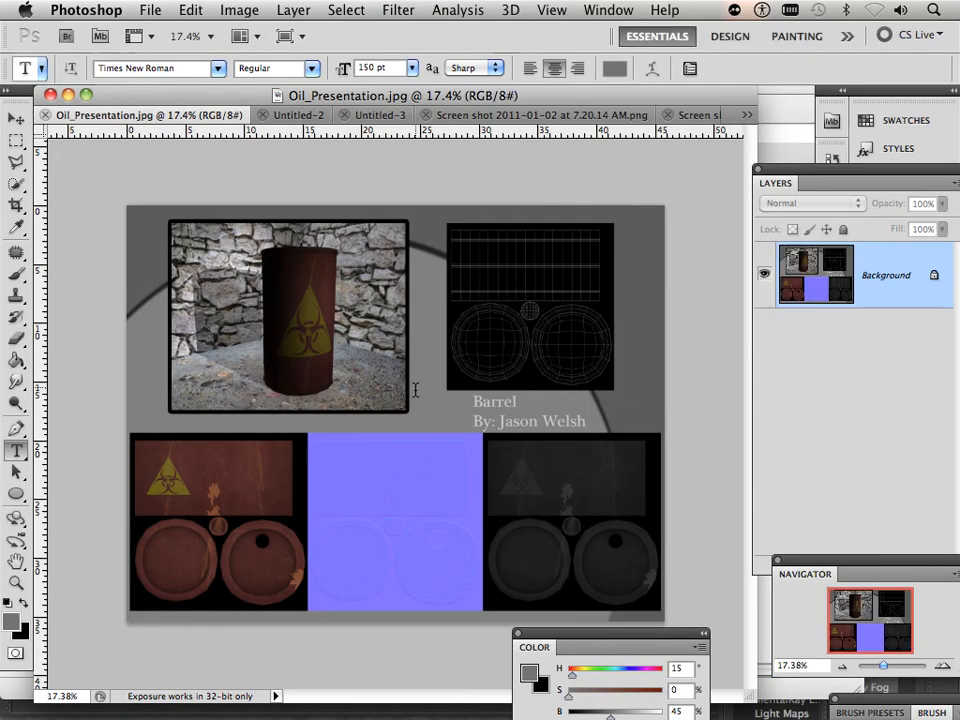